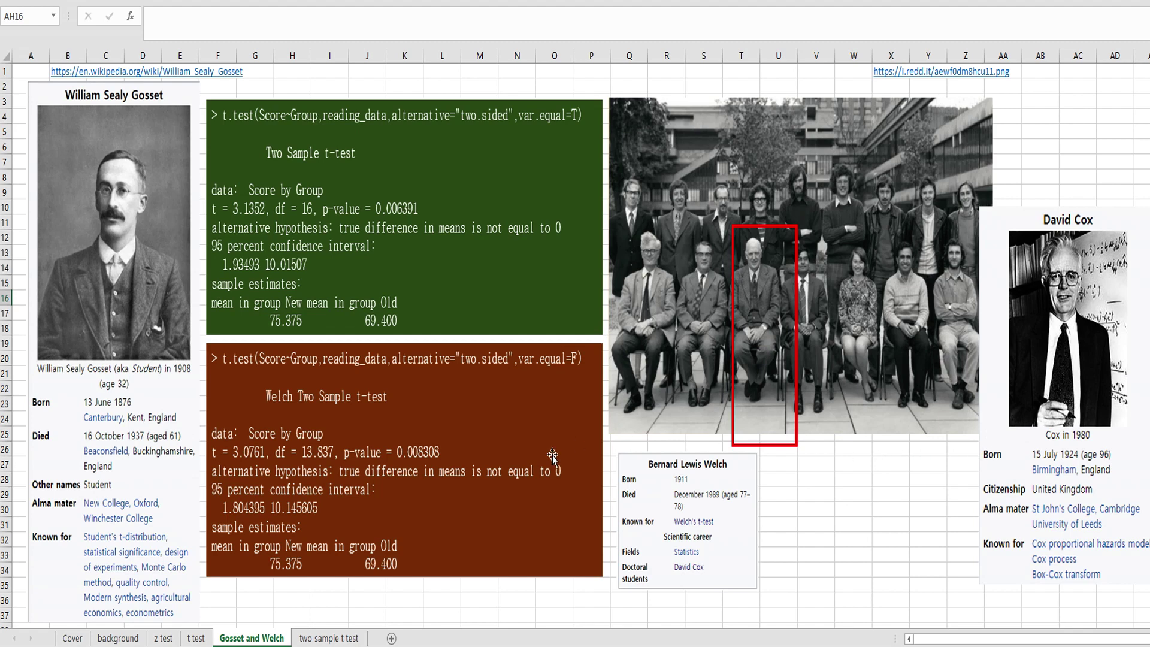
Open the "two sample t test" sheet.
left_click(329, 638)
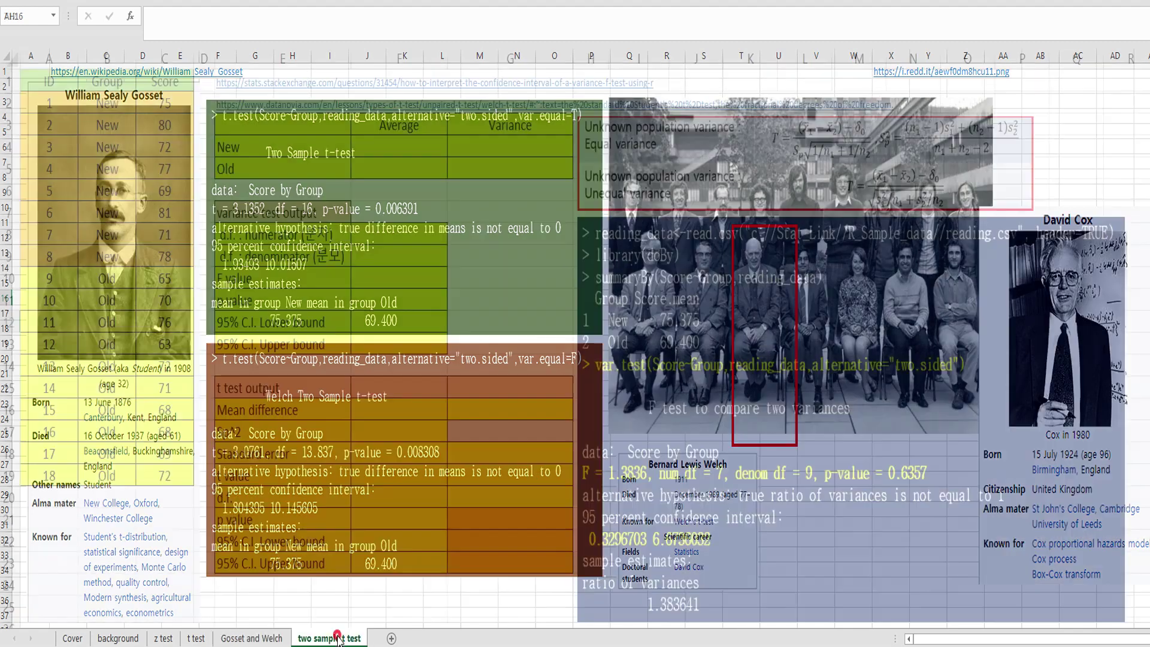
left_click(494, 243)
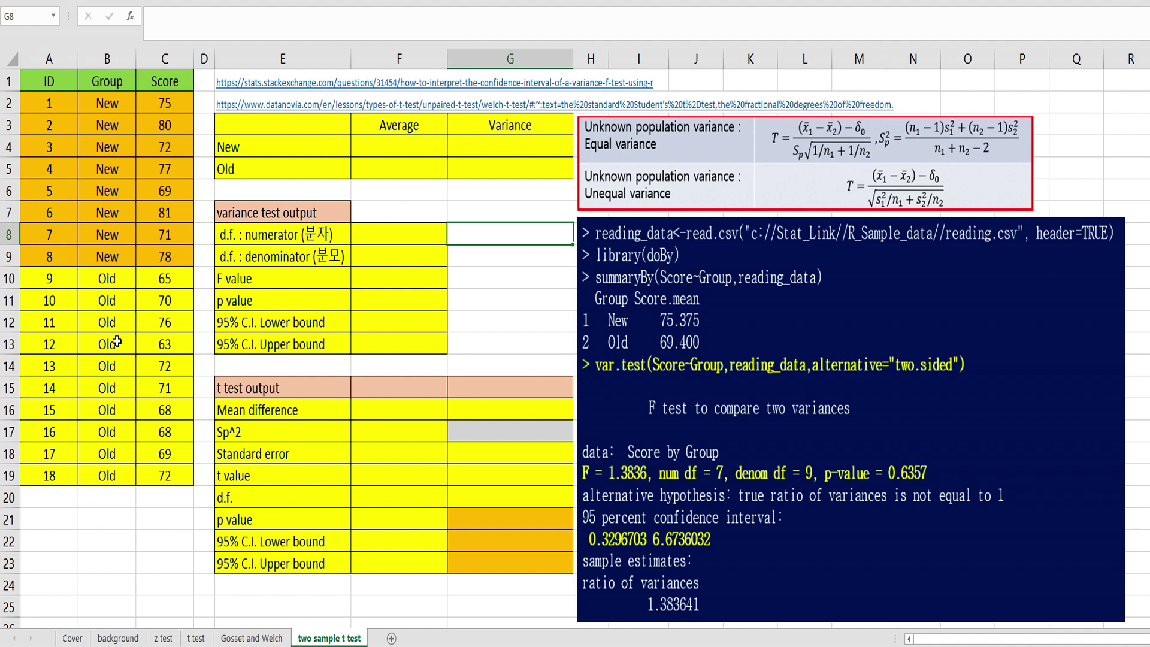
Calculate the New group's average in F4 with =AVERAGEIF($B$2:$B$19,E4,$C$2:$C$19).
left_click(410, 151)
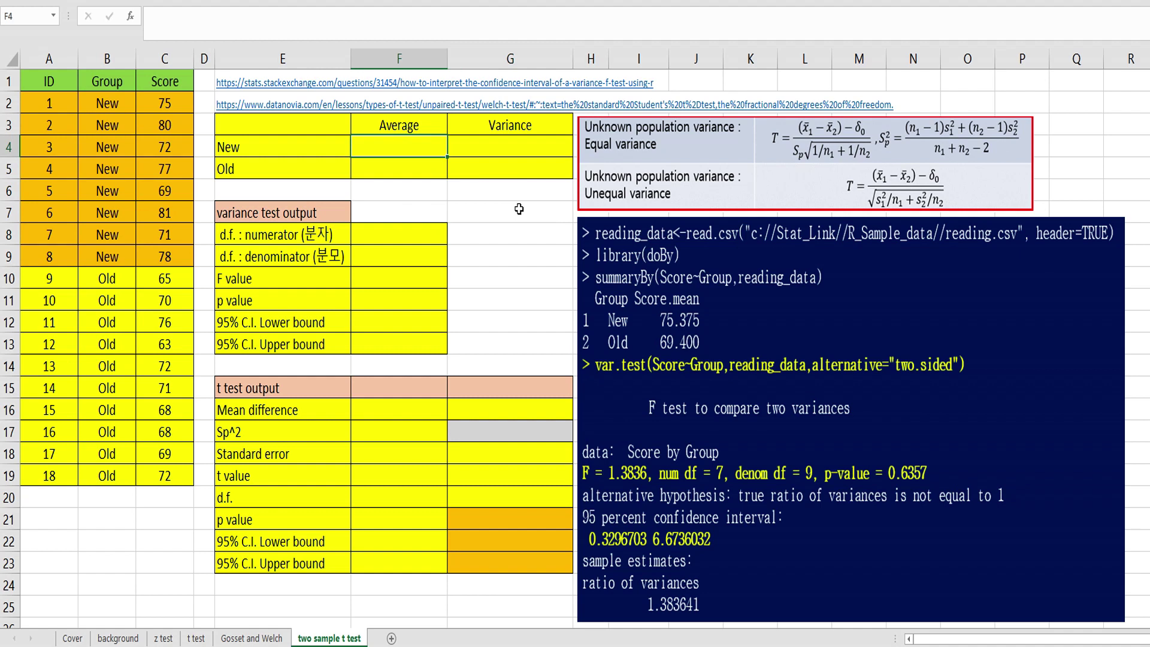
type("=average")
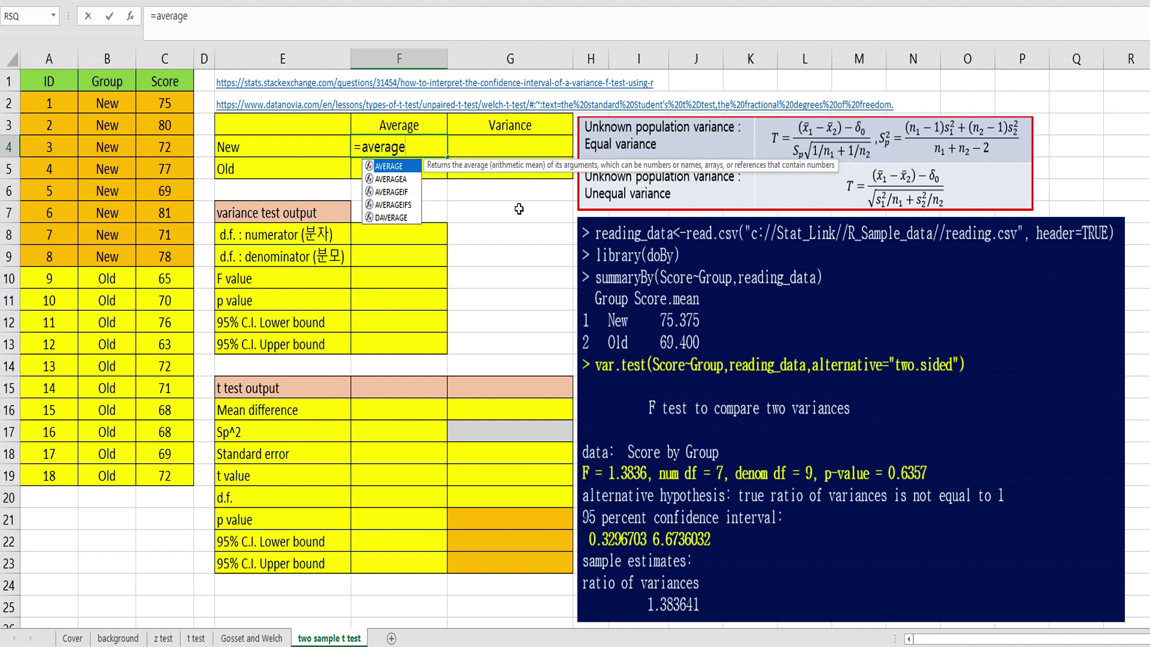
type("if(")
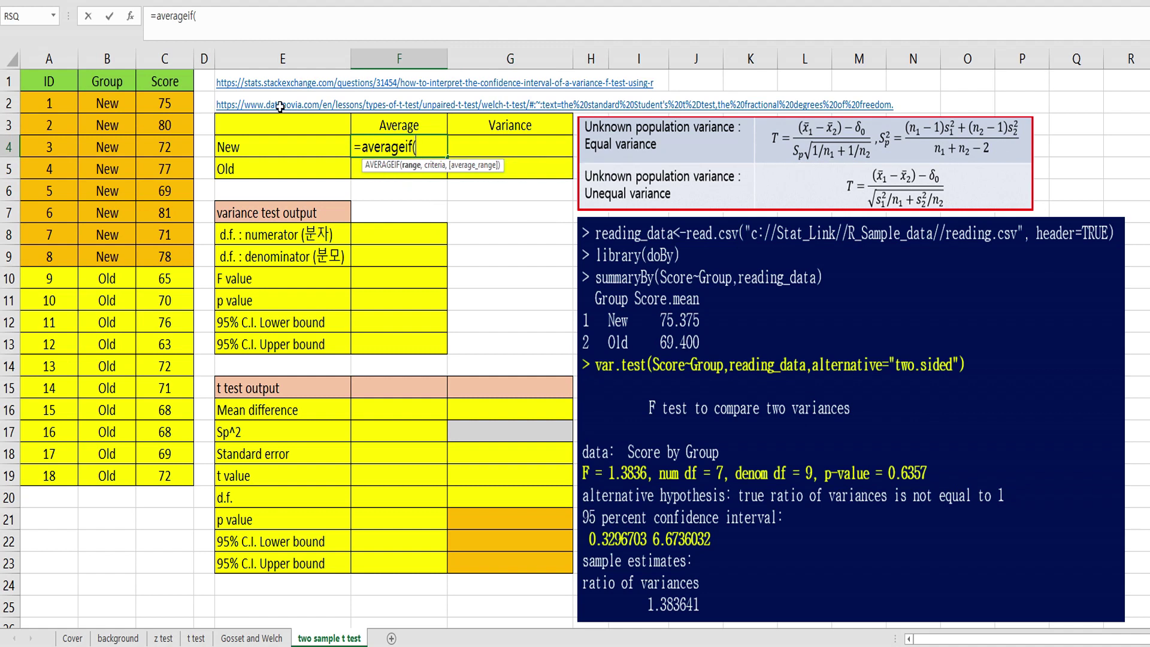
left_click(115, 101)
left_click_drag(110, 476, 127, 480)
key("F4")
type(",")
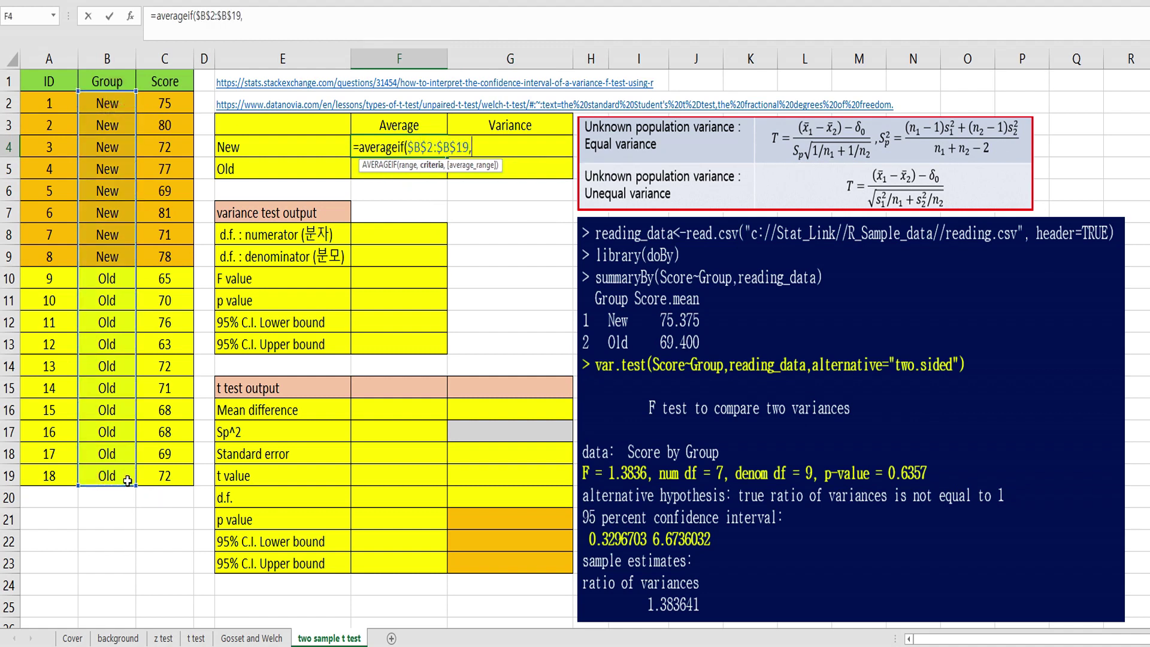
key("Left")
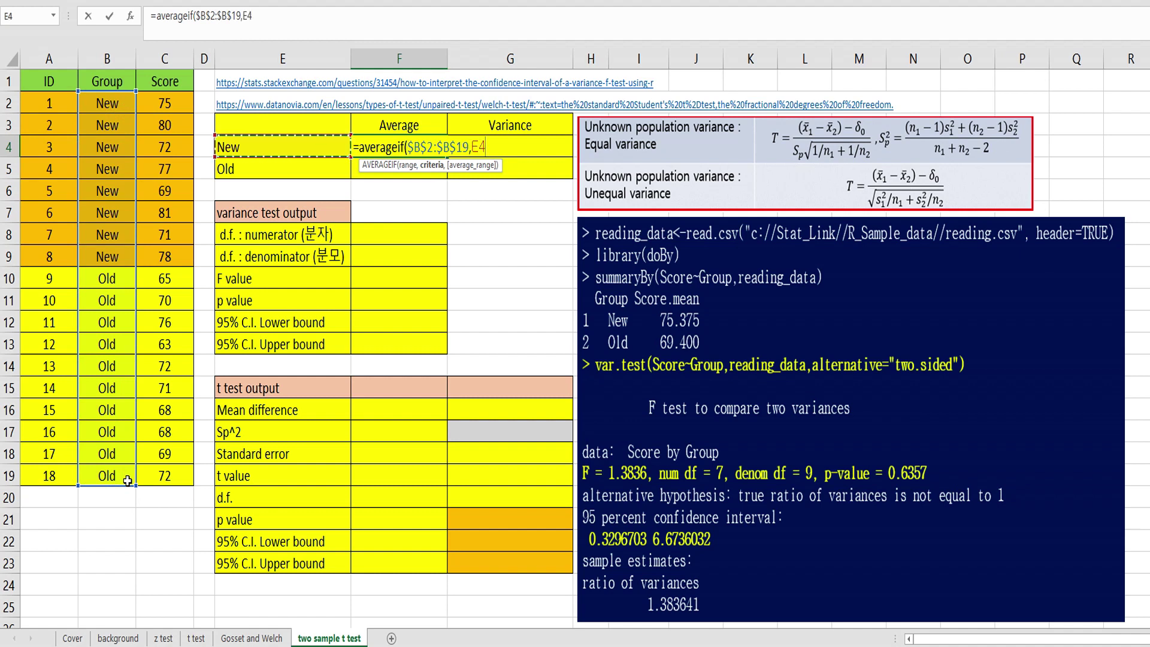
type(",")
key("Left")
key("Left")
key("Left")
key("Left")
key("Up")
key("Up")
key("Right")
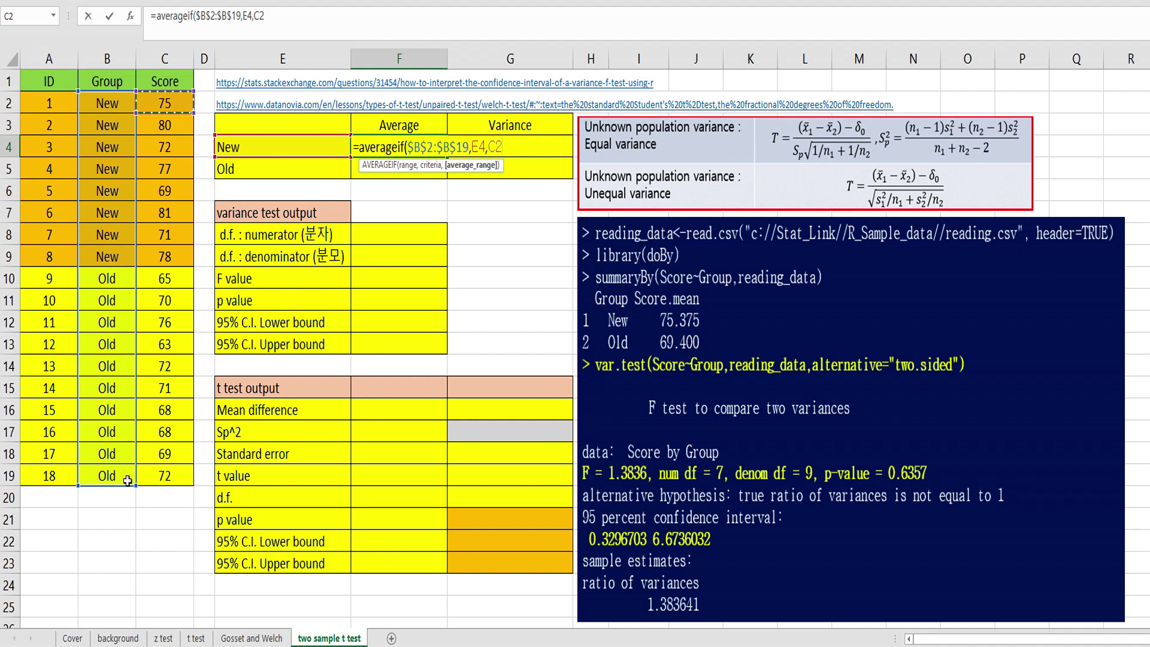
key("ctrl+shift+Down")
type(")")
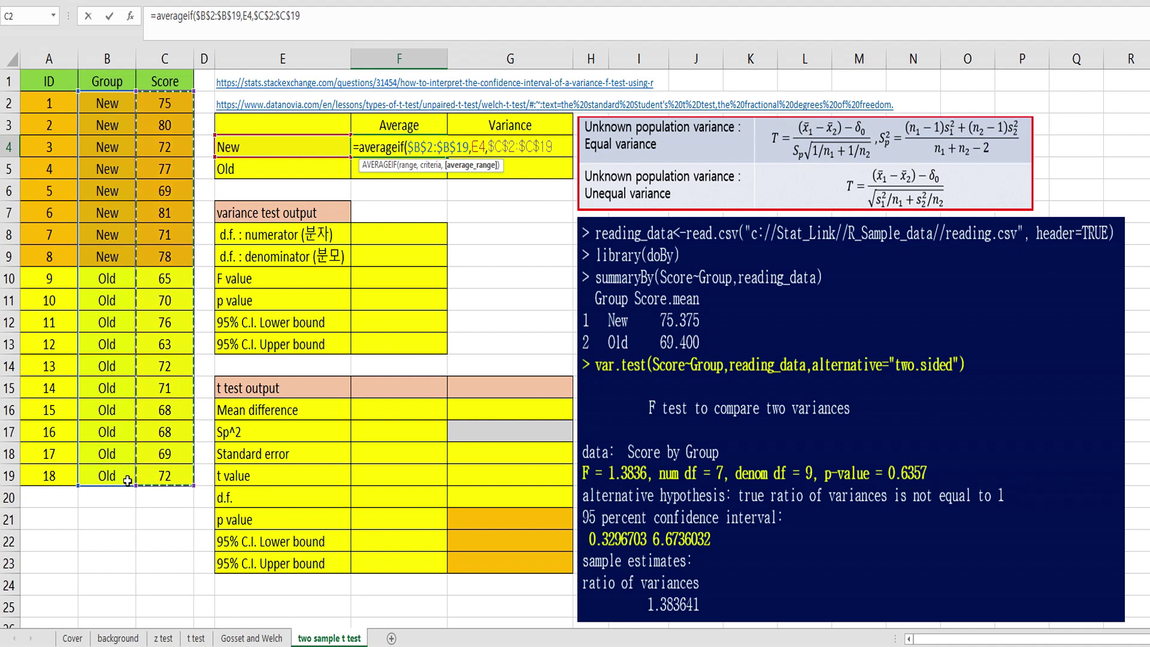
key("Return")
Copy the New group's average formula to the Old group in F5 and display that result with three decimals.
key("Up")
key("ctrl+c")
key("Down")
key("ctrl+v")
key("Escape")
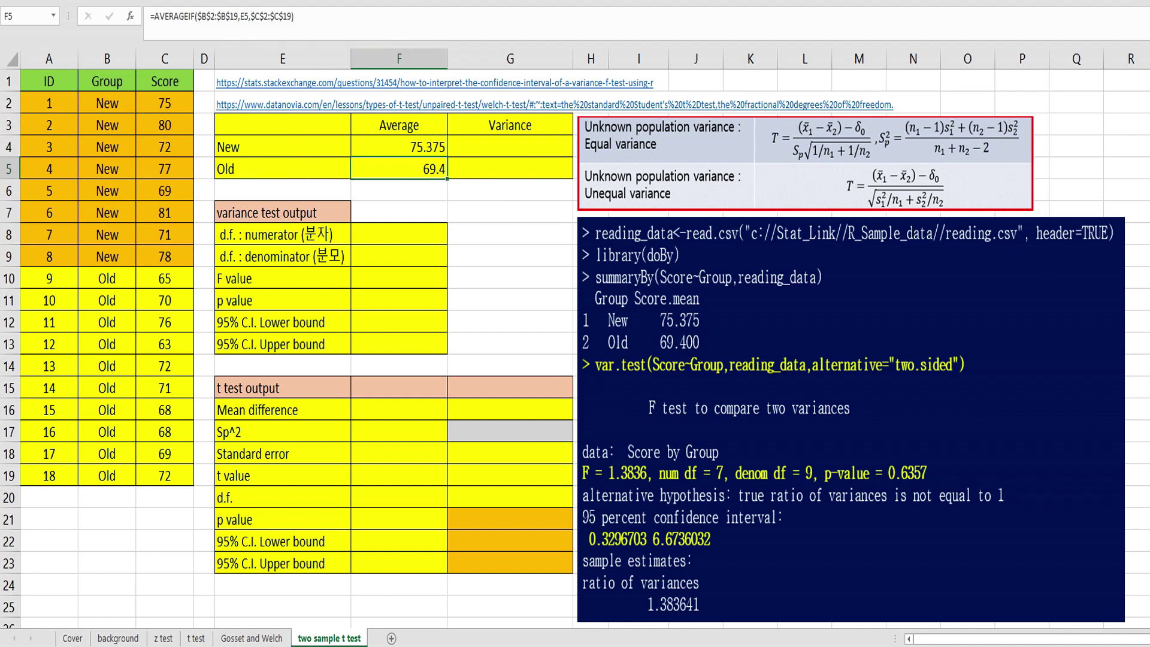
left_click(434, 3)
left_click(433, 3)
Calculate the New group's sample variance in G4 with VAR.S over the scores in C2:C9.
left_click(494, 143)
type("=")
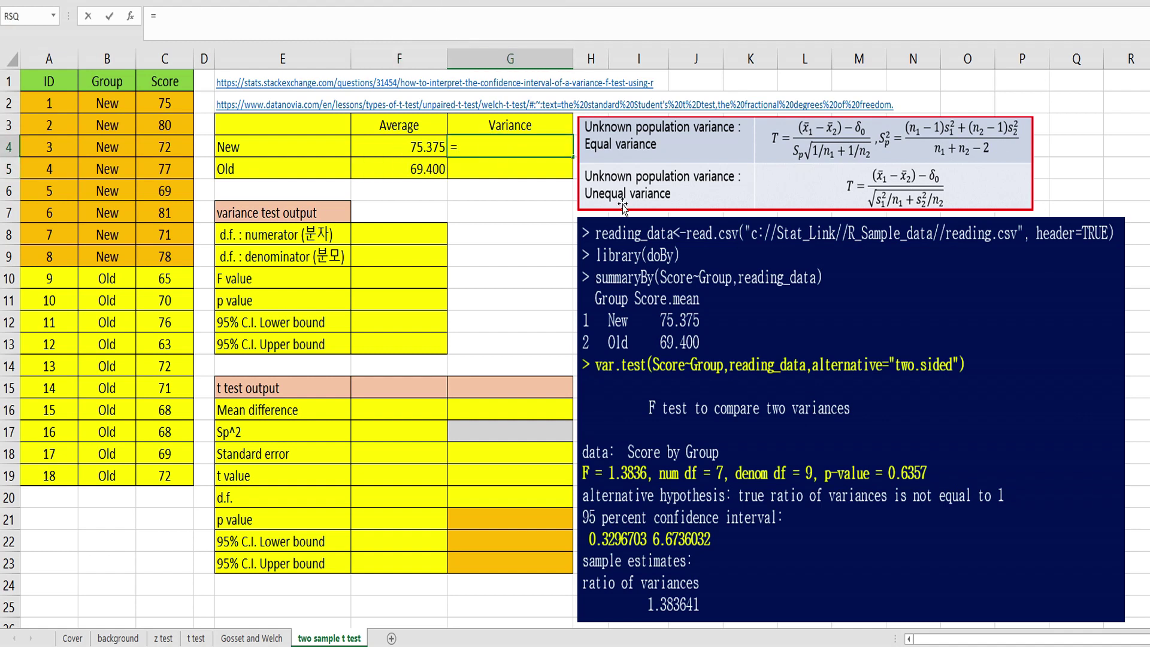
type("var.s")
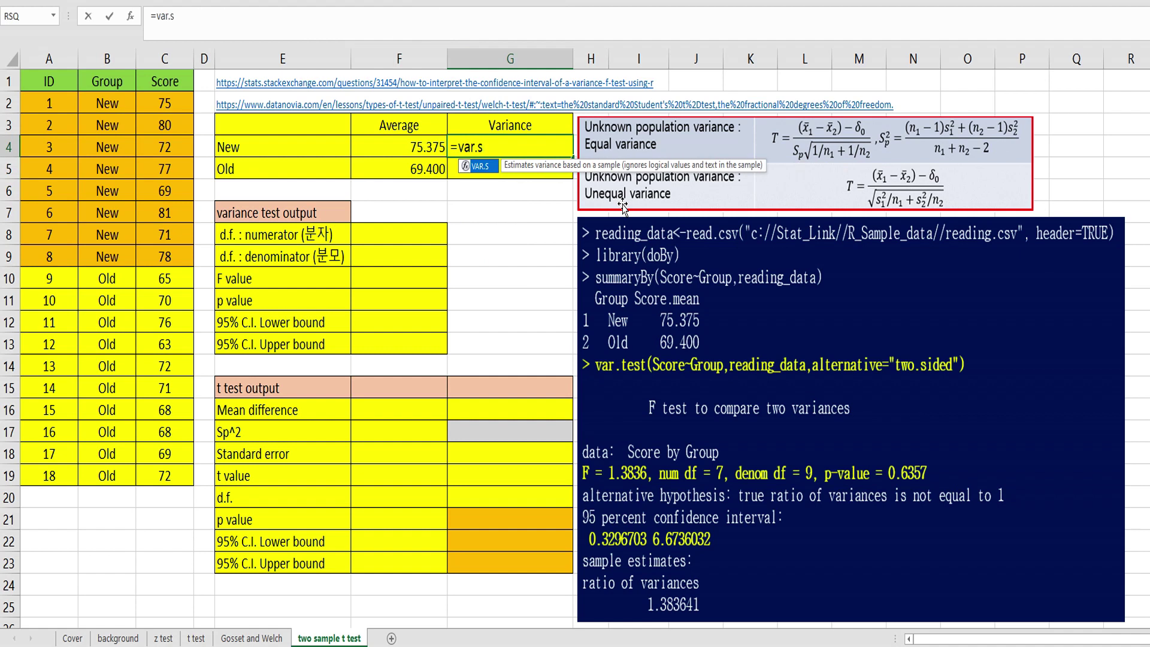
type("(")
left_click_drag(173, 102, 178, 262)
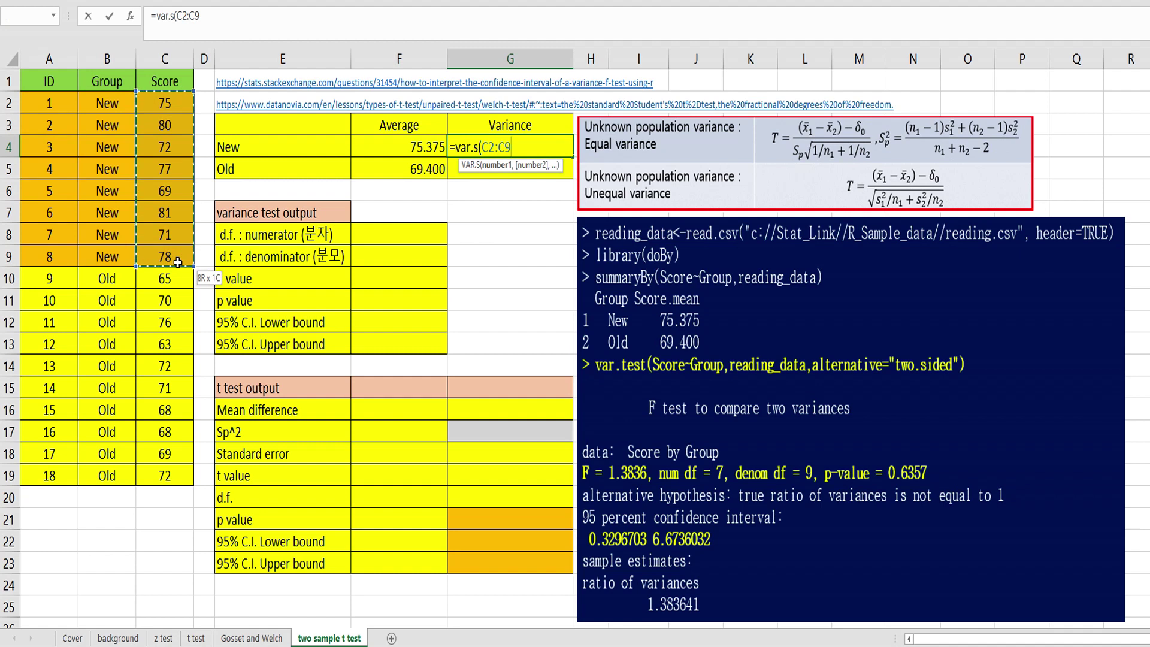
key("Return")
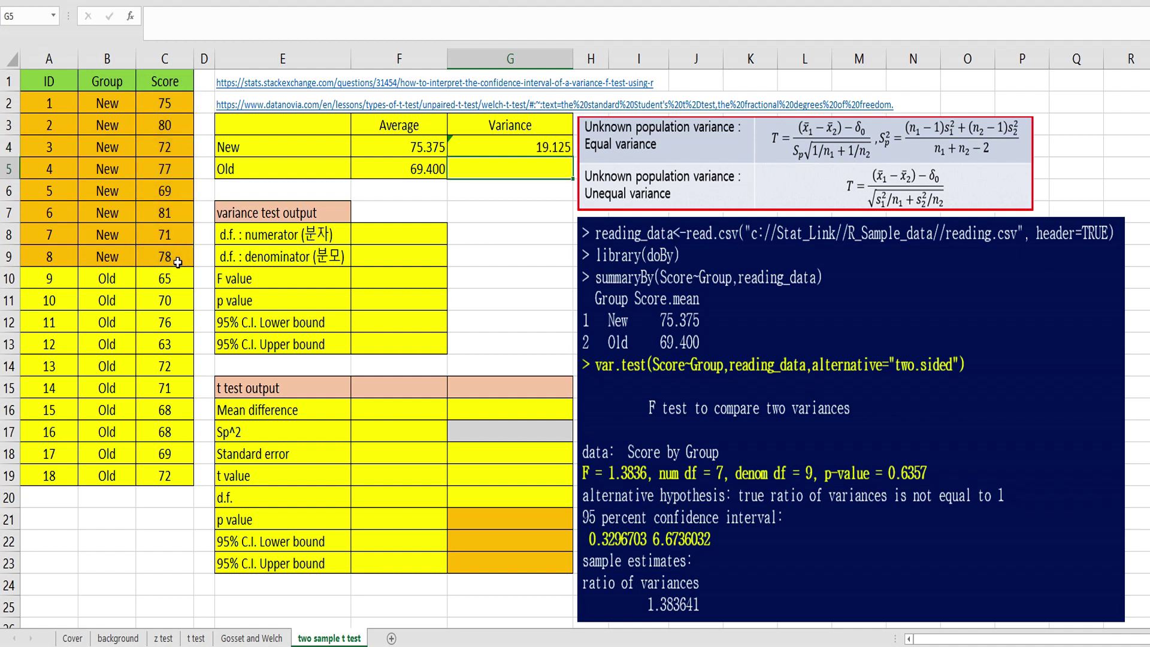
Calculate the Old group's sample variance in G5 with VAR.S over the scores in C10:C19.
type("=var.s")
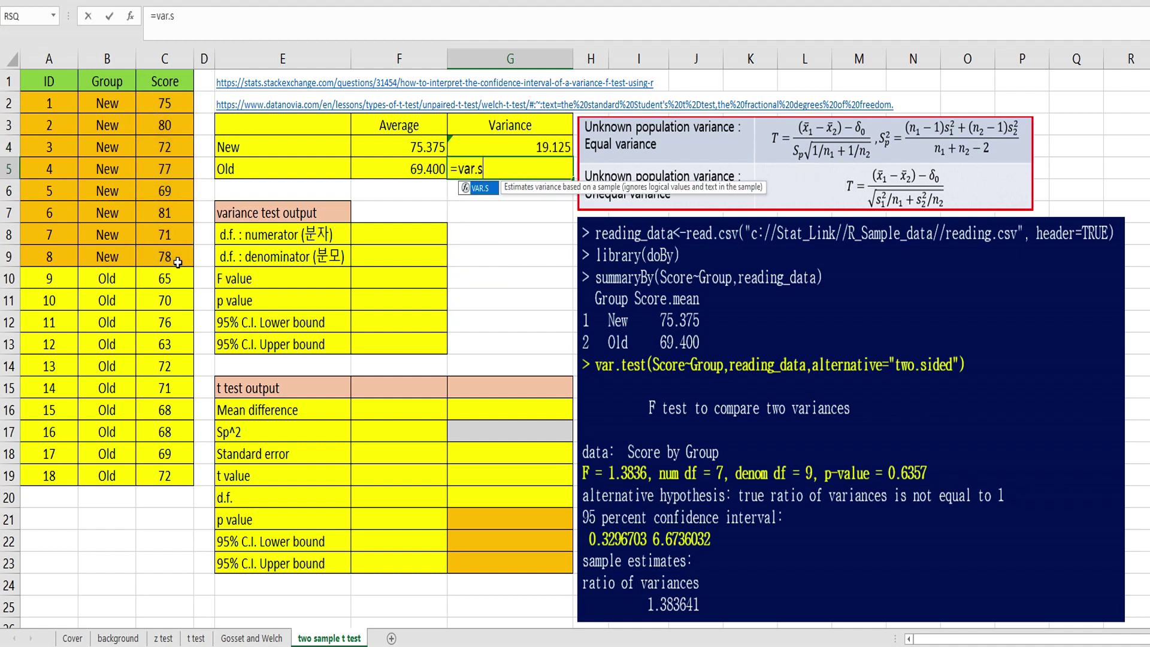
type("(")
left_click(165, 278)
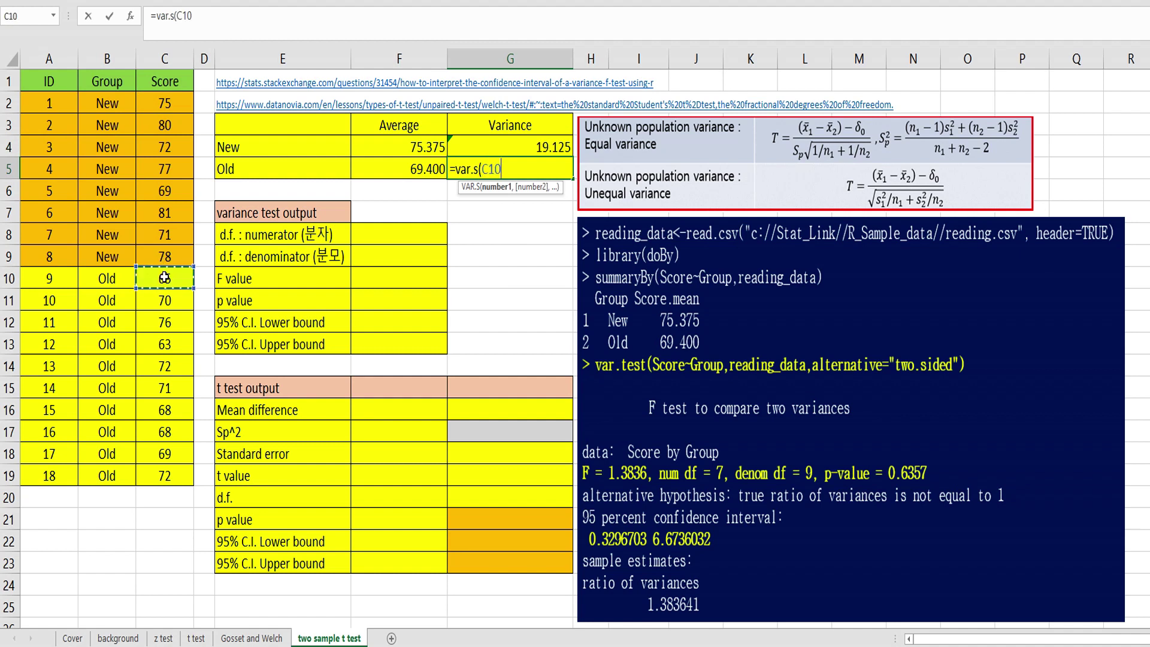
key("ctrl+shift+Down")
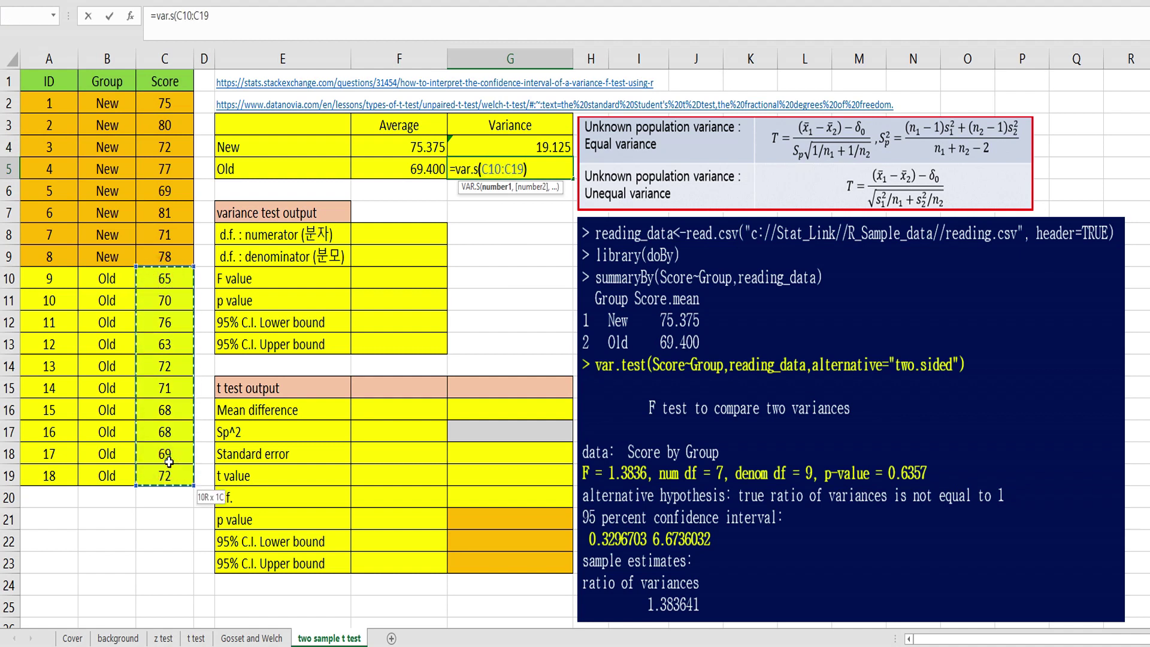
key("Return")
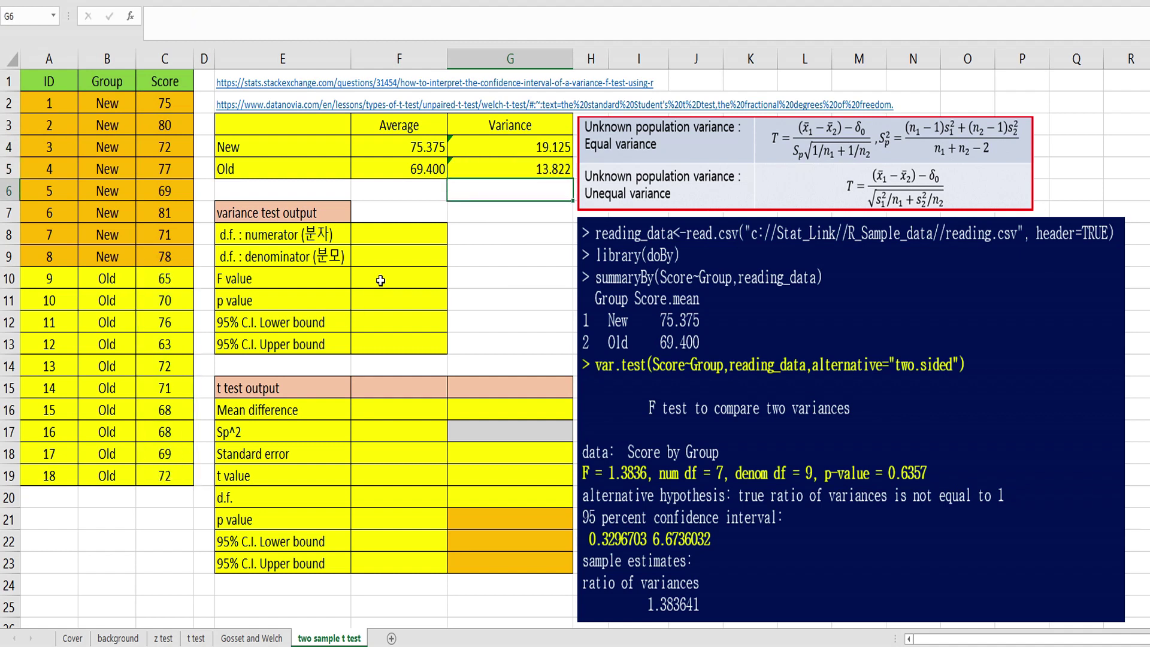
Enter the variance test's degrees of freedom: 7 for the numerator in F8 and 9 for the denominator in F9.
left_click(392, 234)
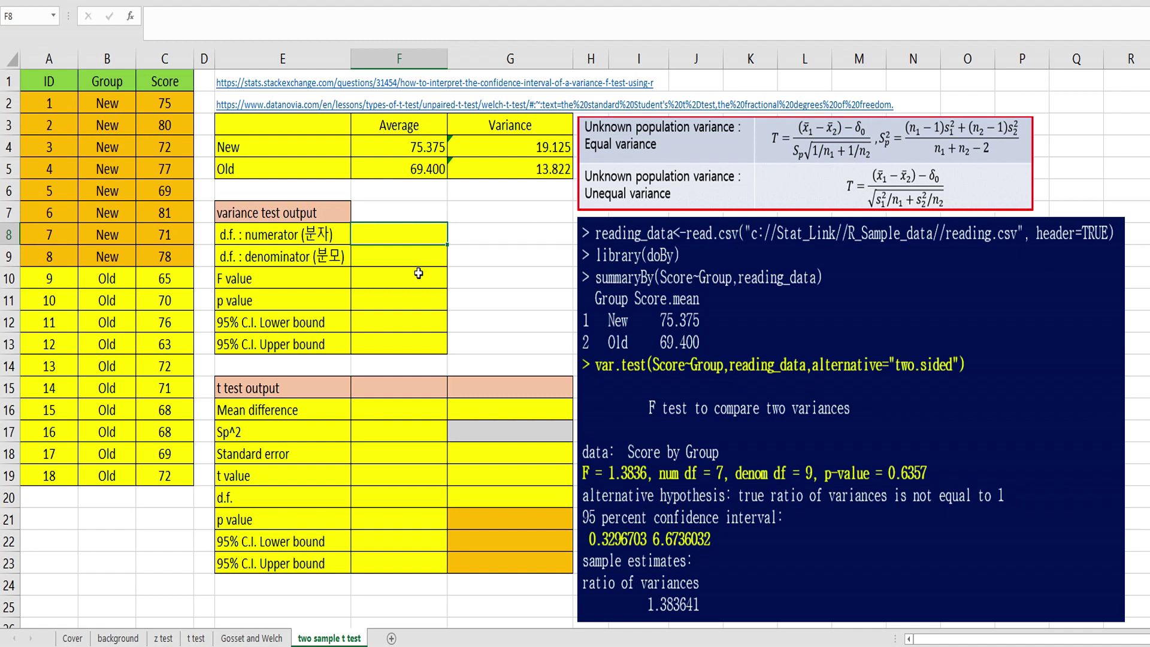
type("7")
key("Return")
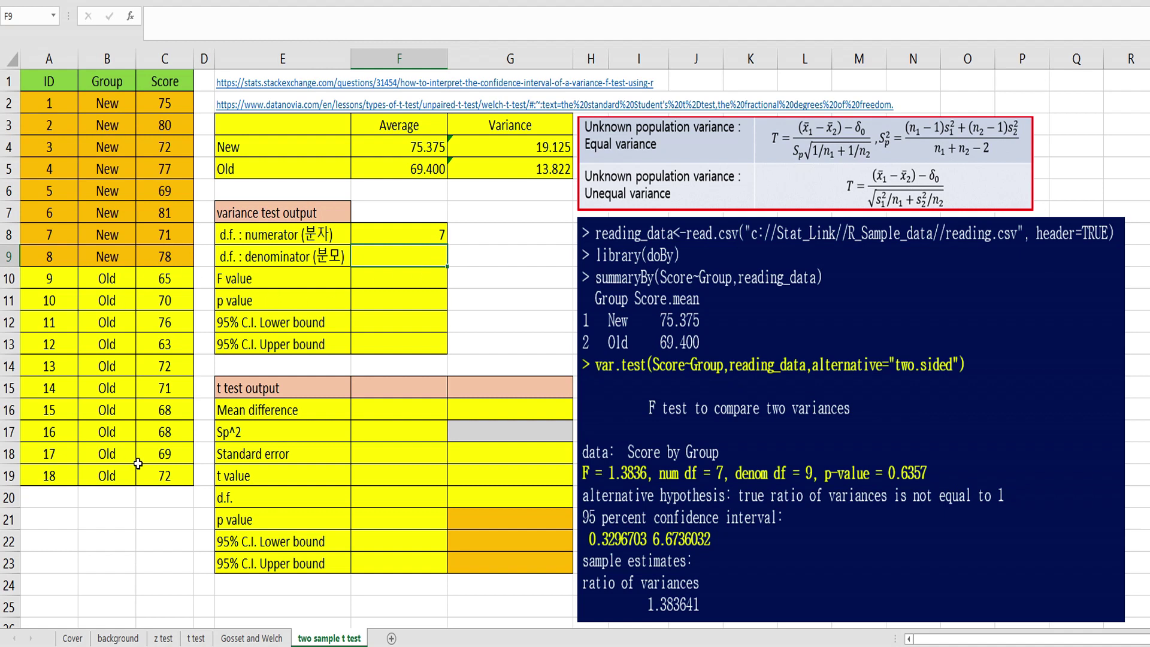
type("9")
key("Return")
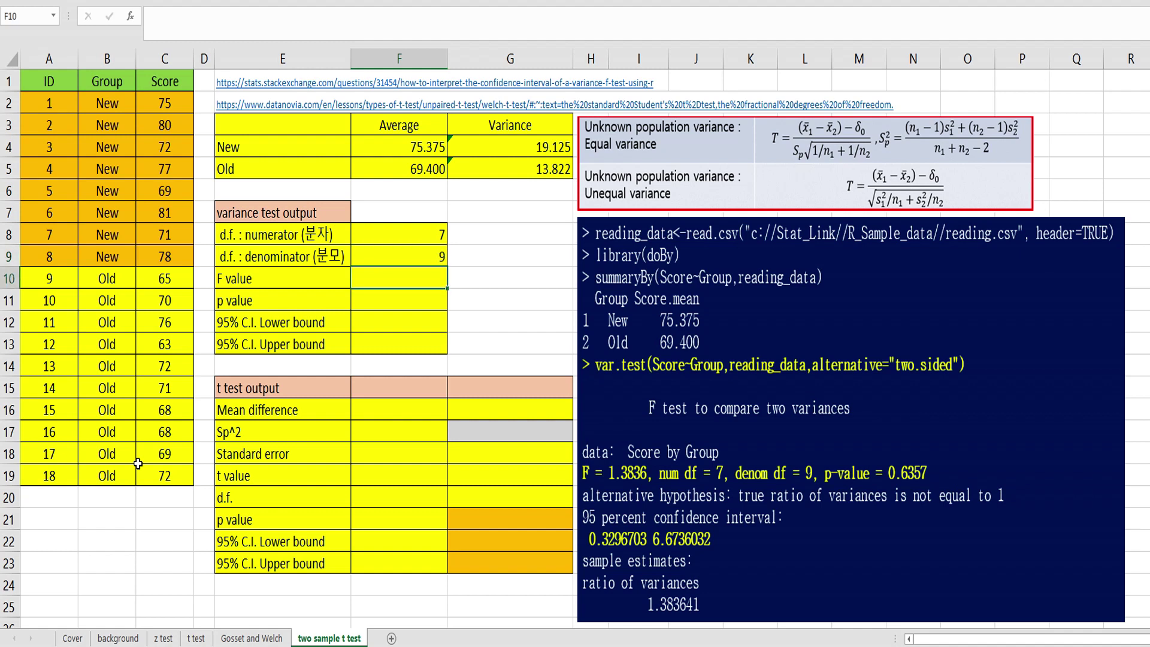
Calculate the F value in F10 by dividing the New group's variance in G4 by the Old group's variance in G5.
type("=")
key("Up")
key("Up")
key("Up")
key("Up")
key("Up")
key("Up")
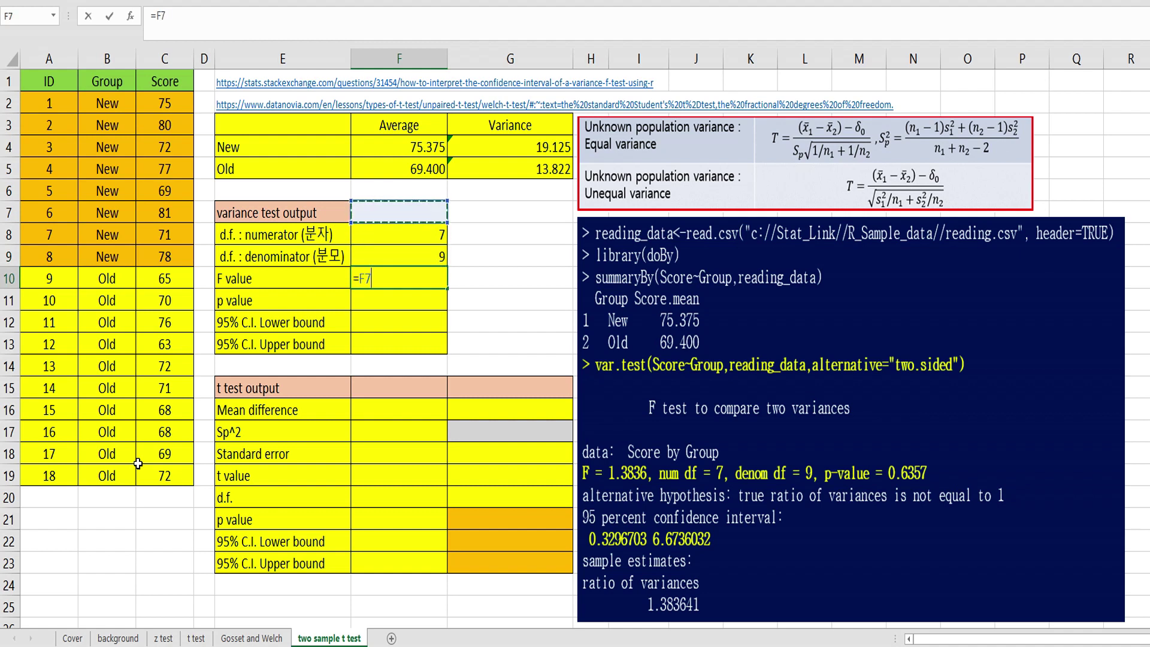
key("Right")
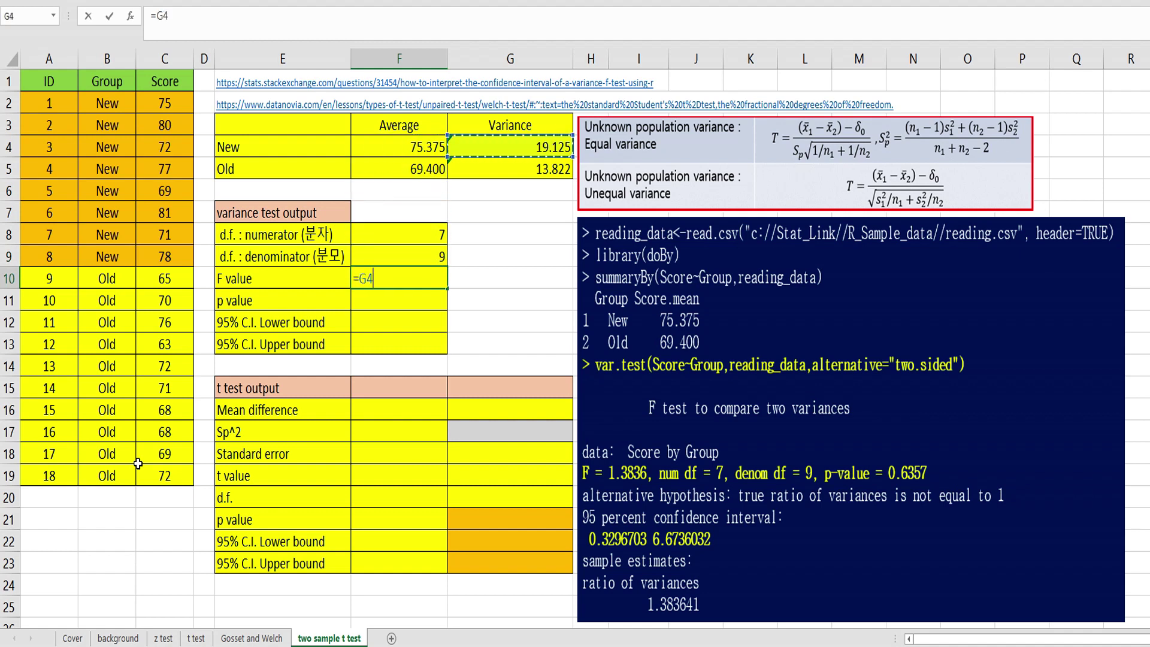
type("/")
key("Up")
key("Up")
key("Up")
key("Up")
key("Up")
key("Right")
key("Return")
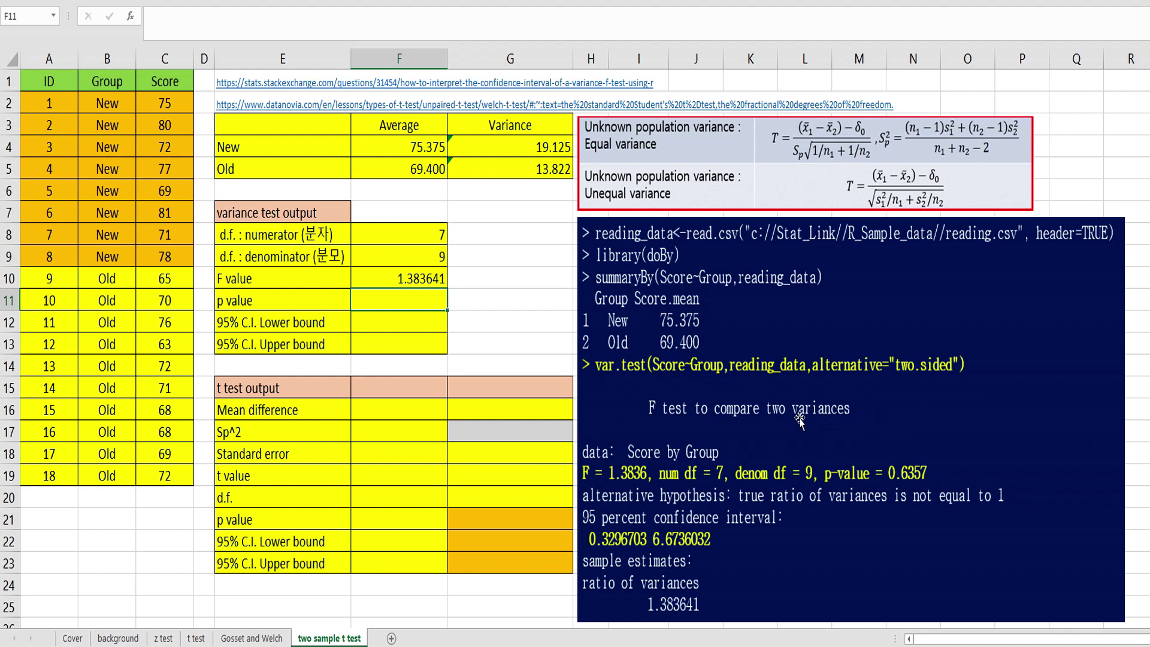
Calculate the variance test's two-sided p value in F11 with =2*(1-F.DIST(F10,F8,F9,TRUE)).
type("=2*(1-f.")
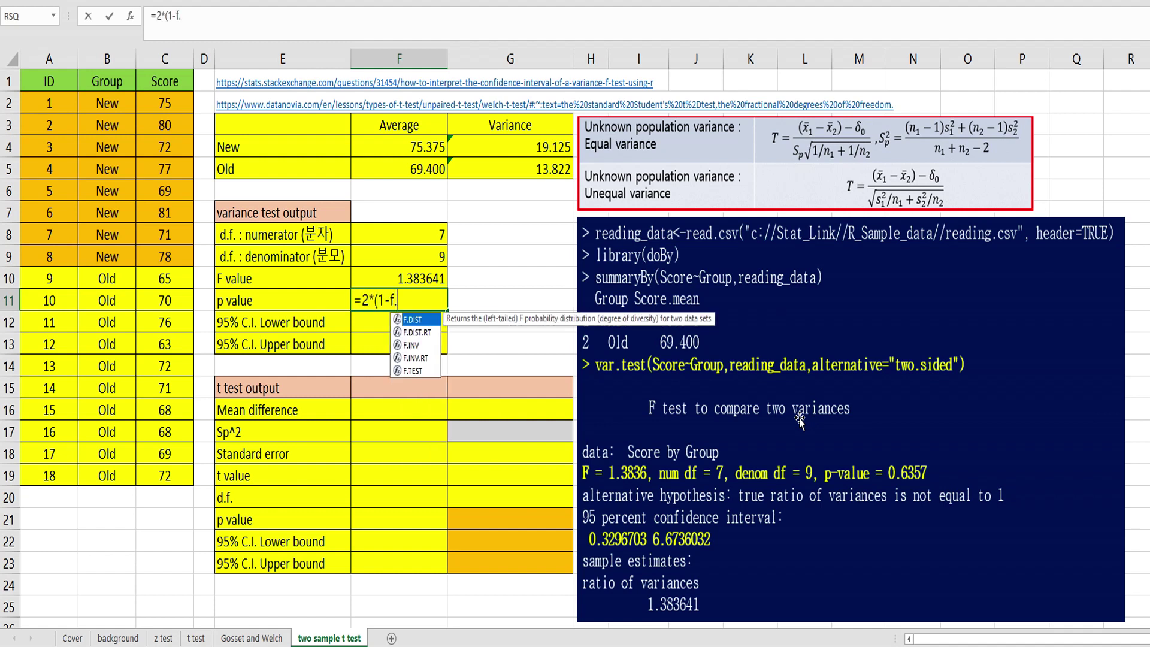
type("dist(")
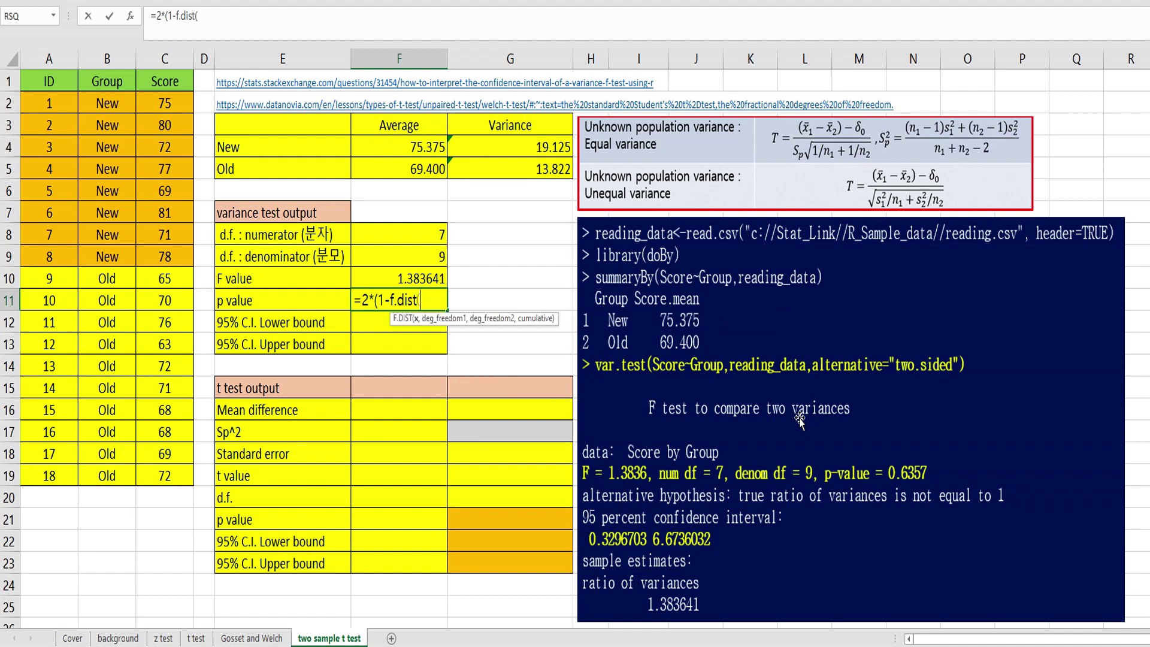
key("Up")
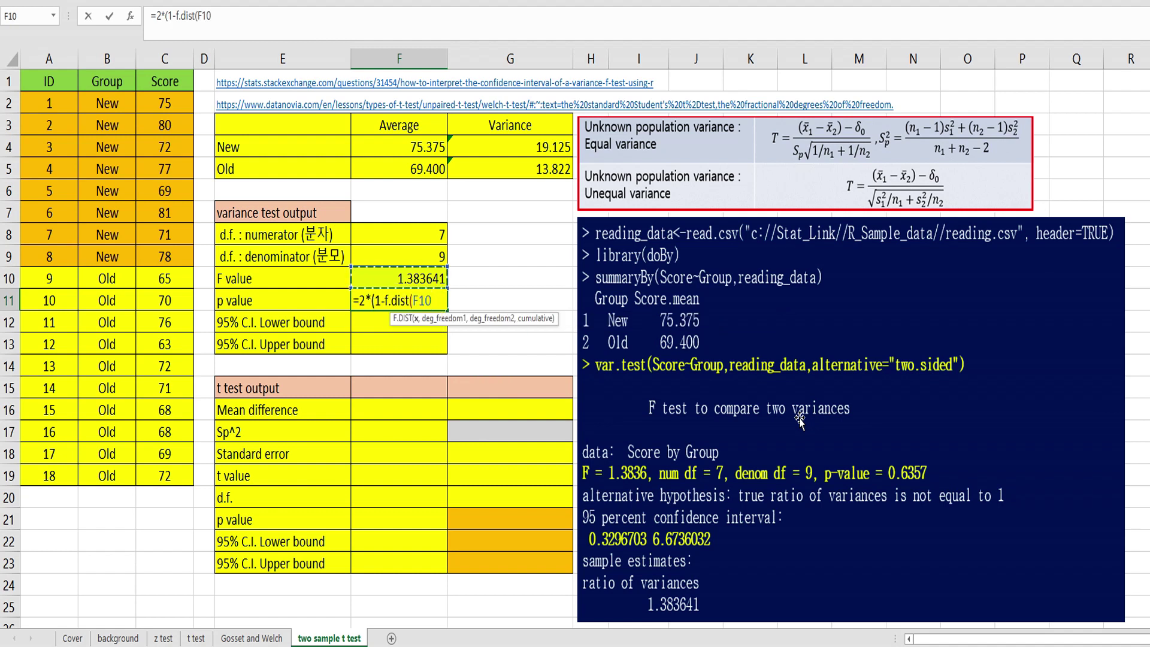
type(",")
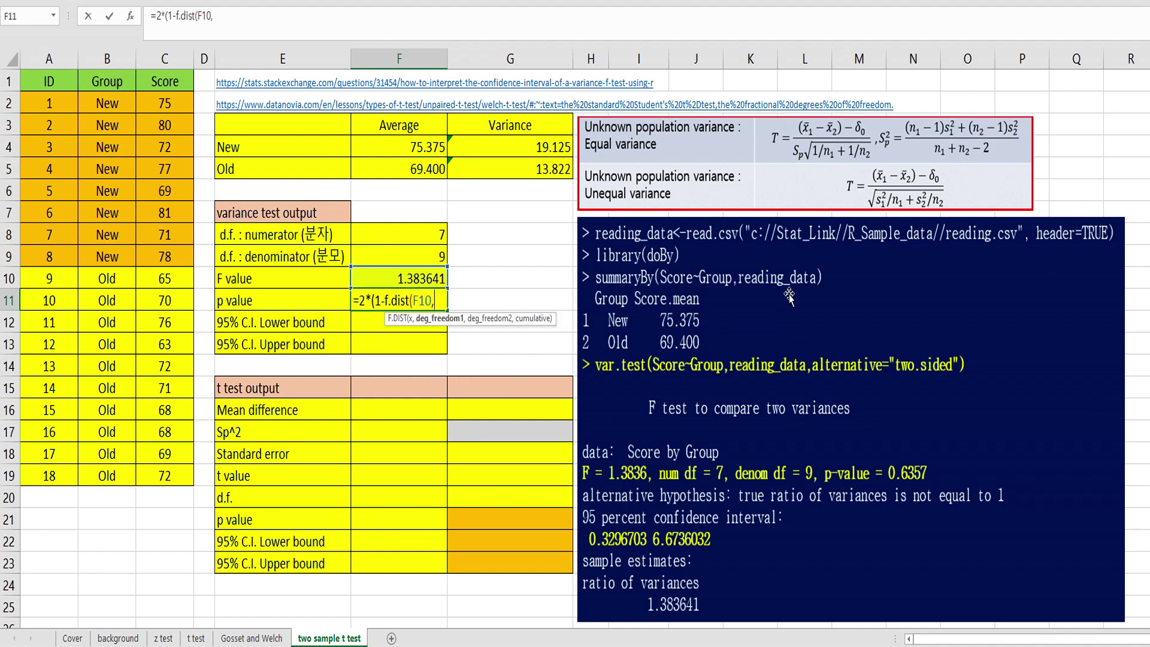
left_click(438, 234)
type(",")
left_click(447, 257)
type(",tr")
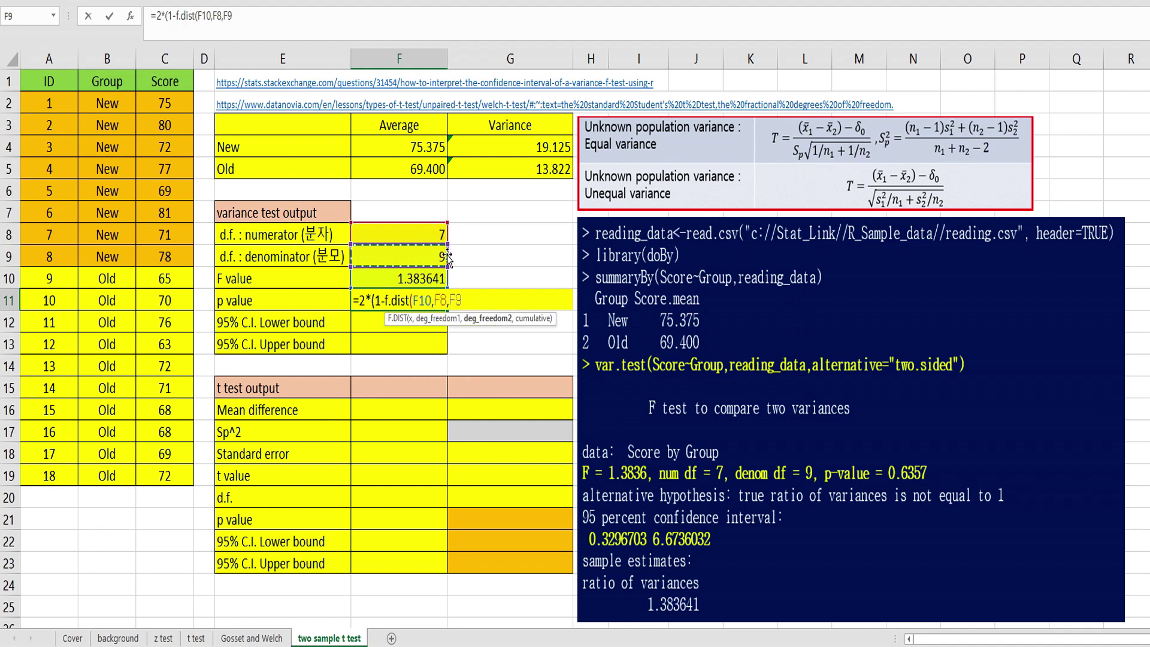
type("ue")
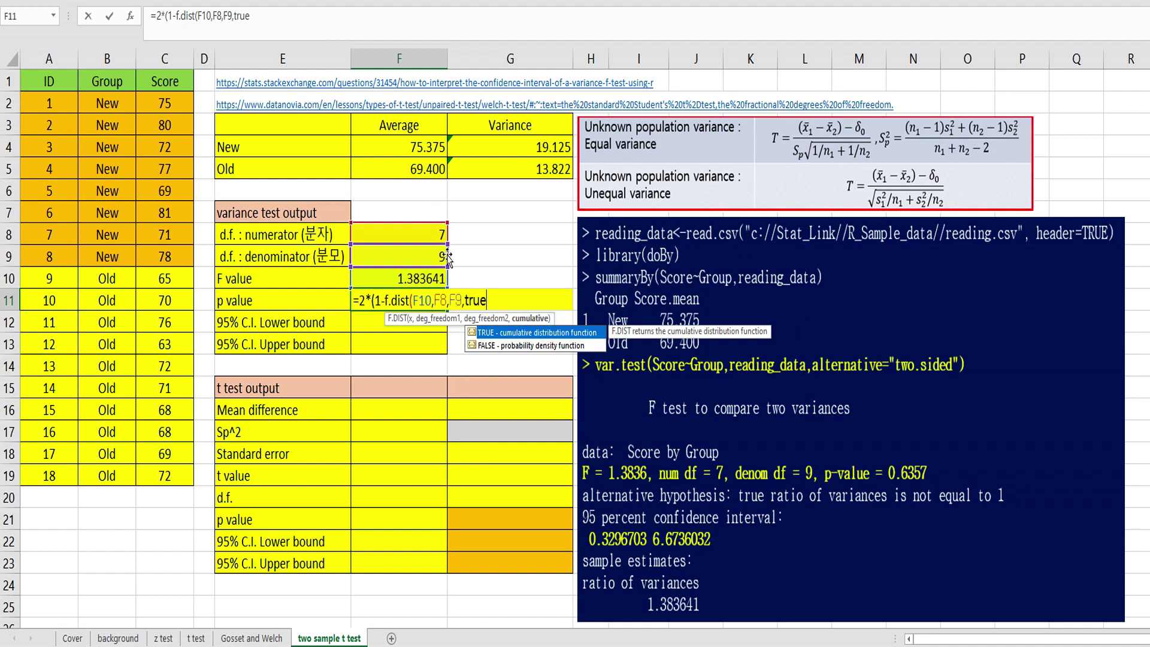
type("))")
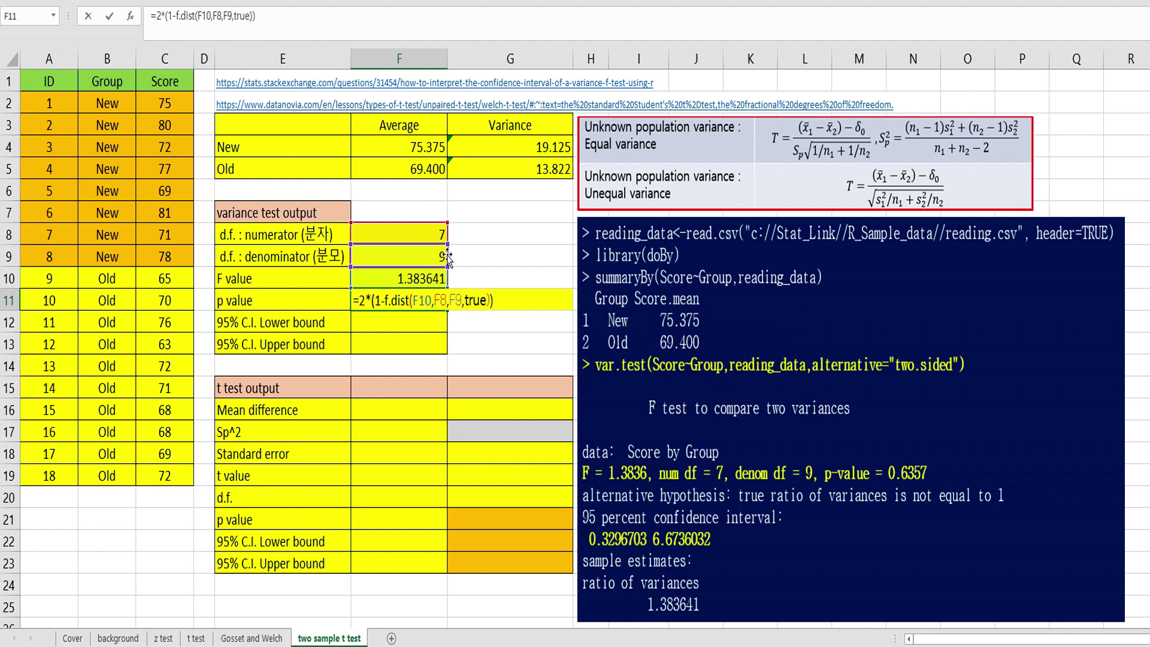
key("ctrl+Return")
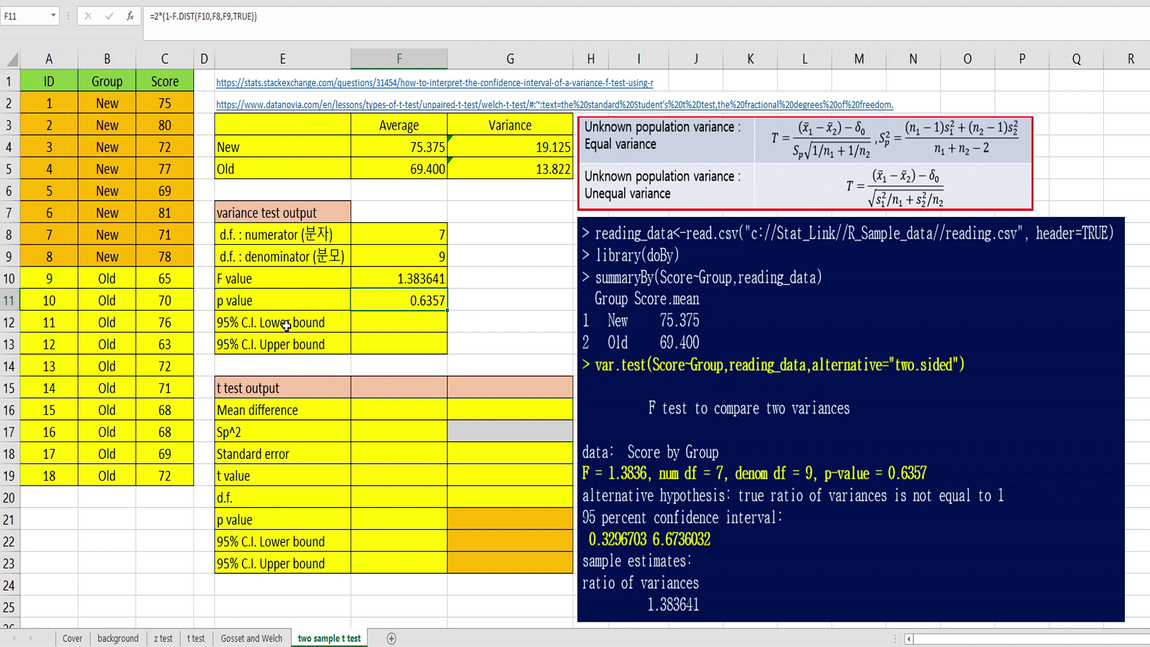
Calculate the variance ratio's 95% C.I. lower bound in F12 with =F10/F.INV(0.975,F8,F9).
key("Return")
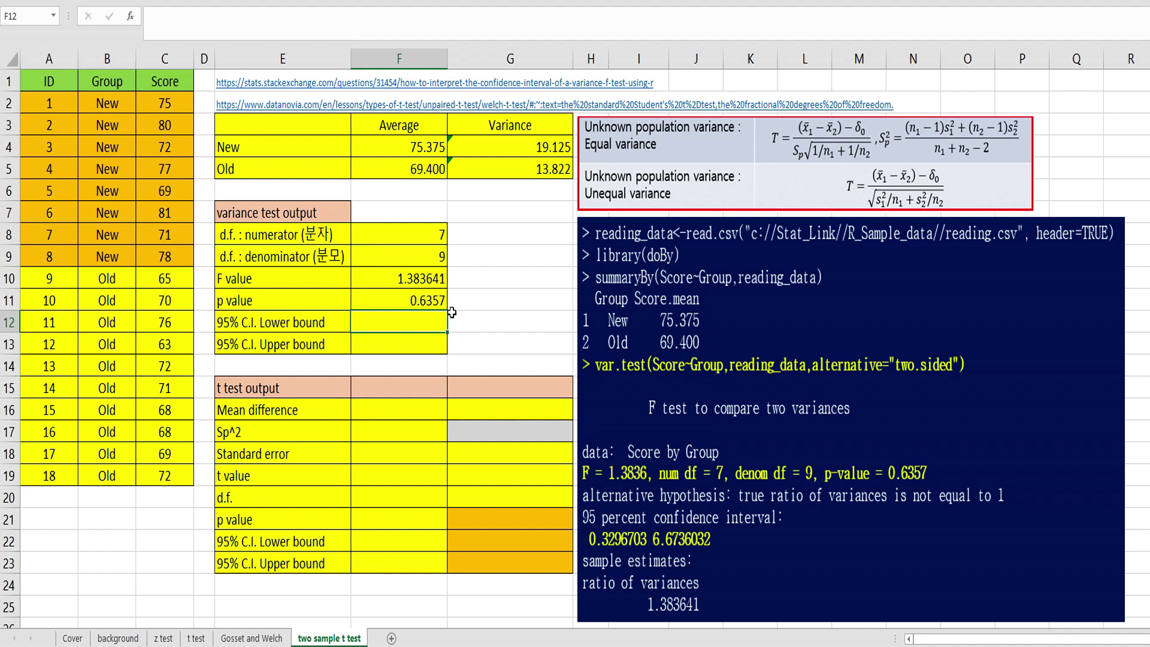
key("Return")
key("Up")
type("=")
key("Up")
key("Up")
key("Up")
key("Down")
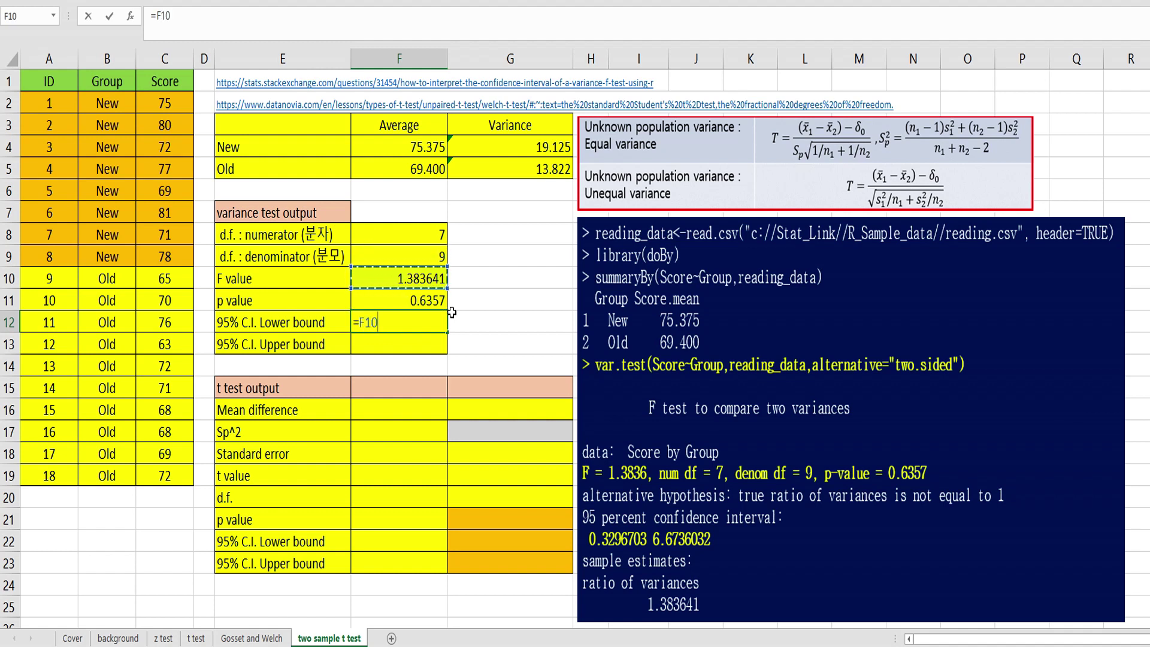
type("/f.inv(")
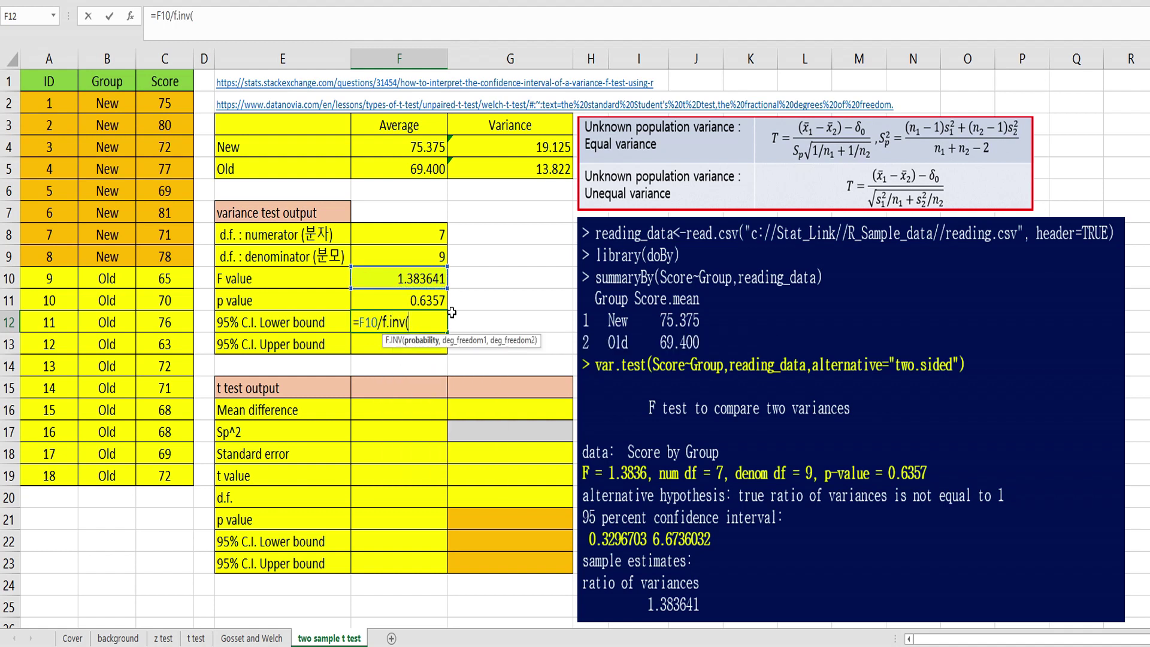
type("0.975,")
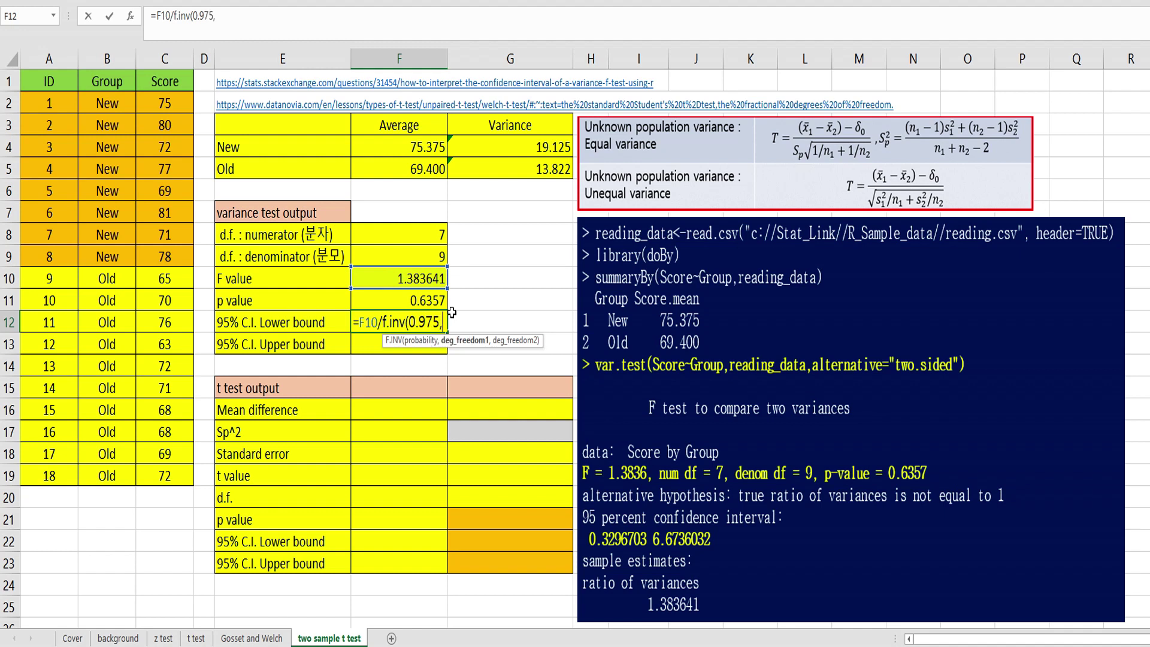
left_click(424, 237)
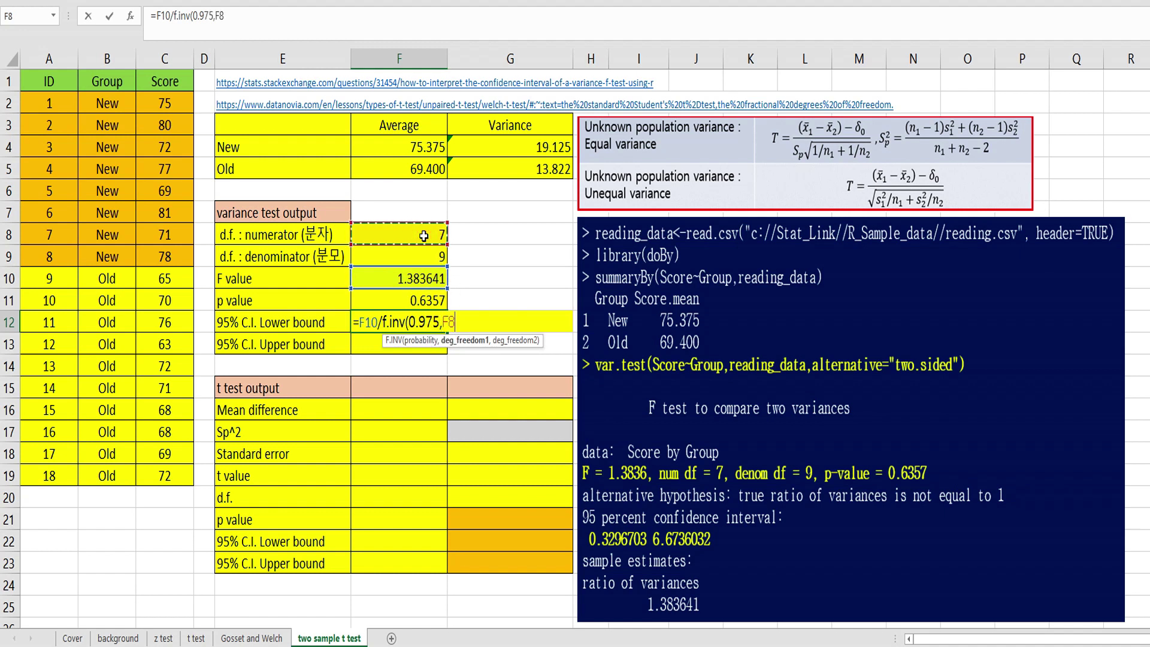
type(",")
left_click(424, 257)
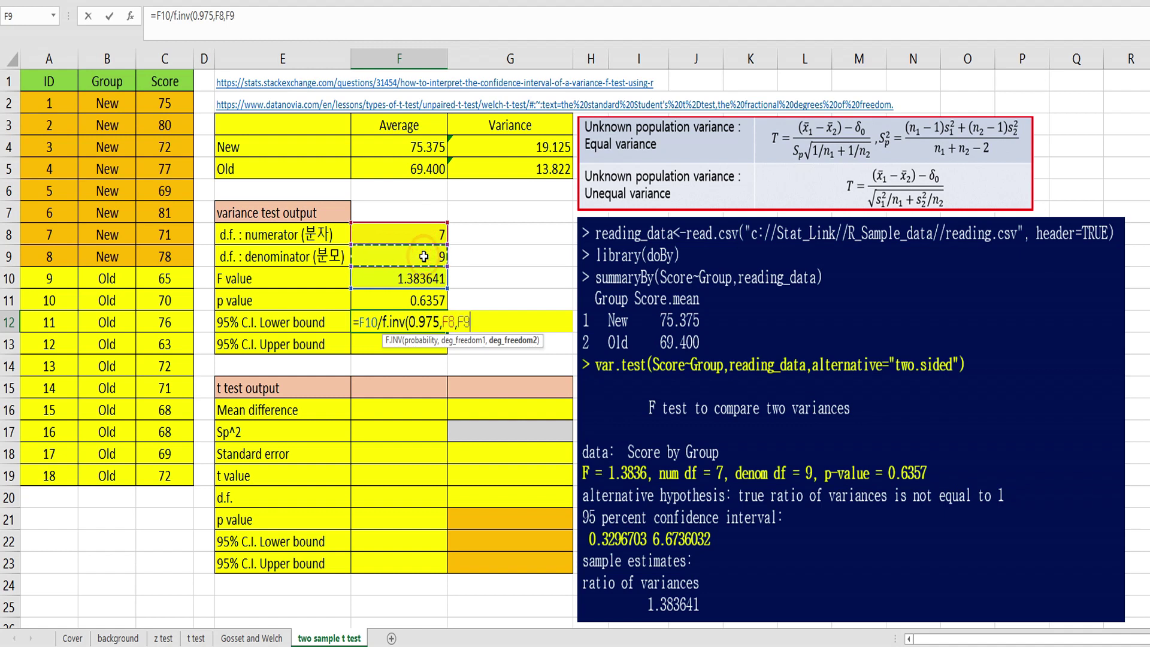
type(")")
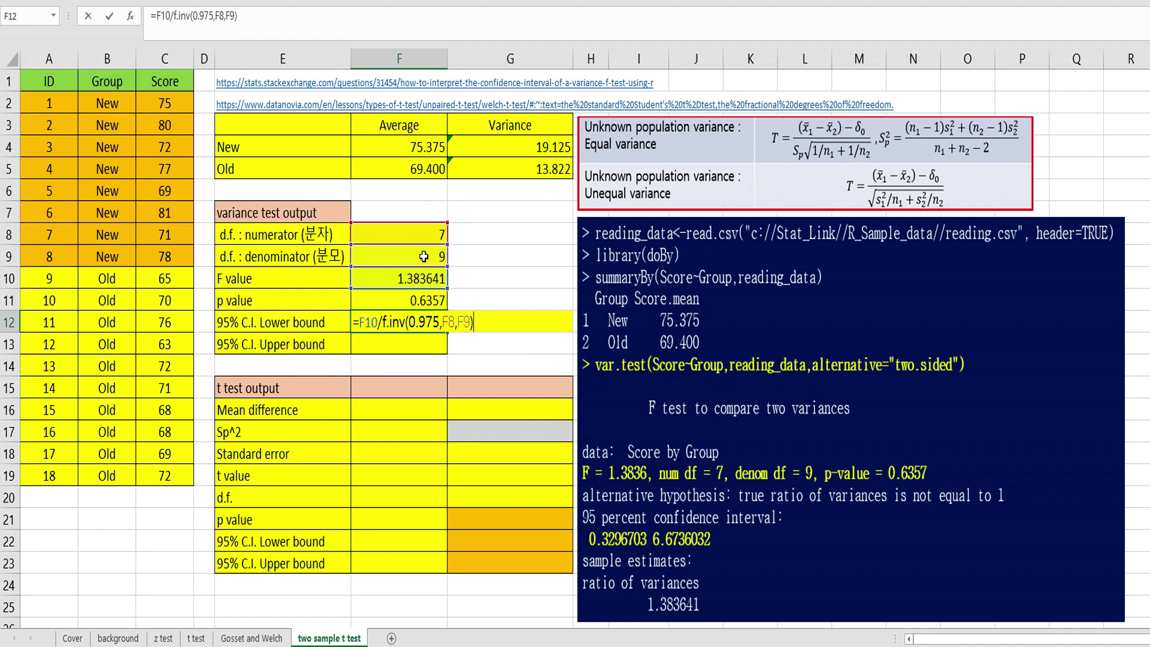
key("ctrl+Return")
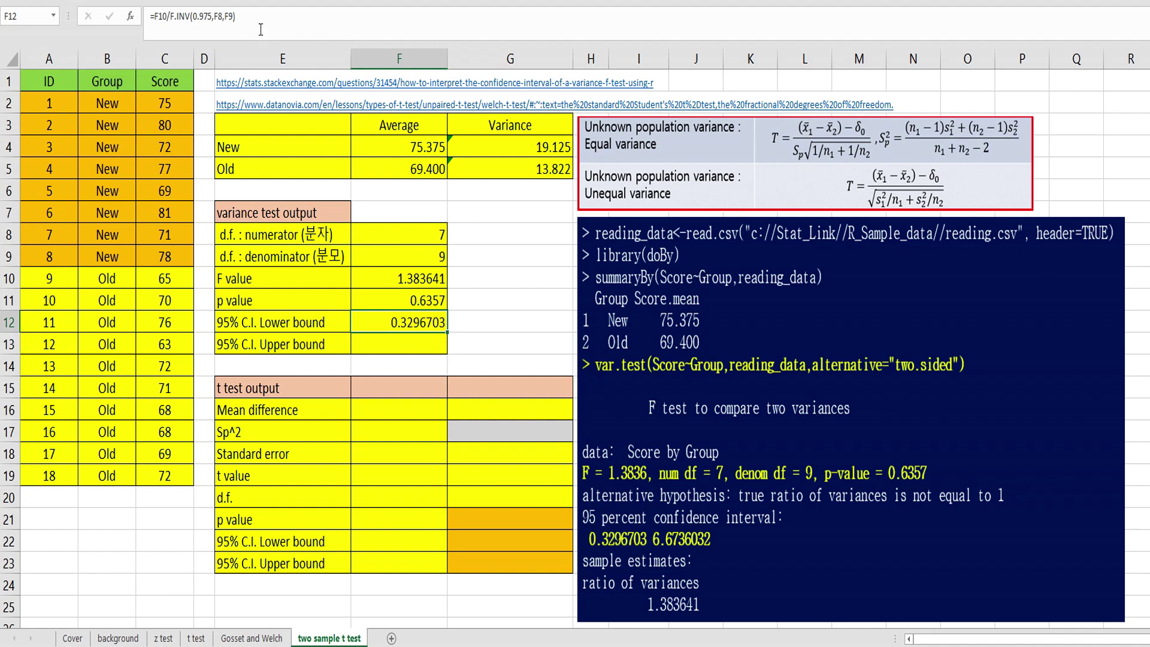
Reuse the lower-bound formula for the 95% C.I. upper bound in F13, with its probability changed to 0.025: =F10/F.INV(0.025,F8,F9).
left_click_drag(257, 17, 136, 28)
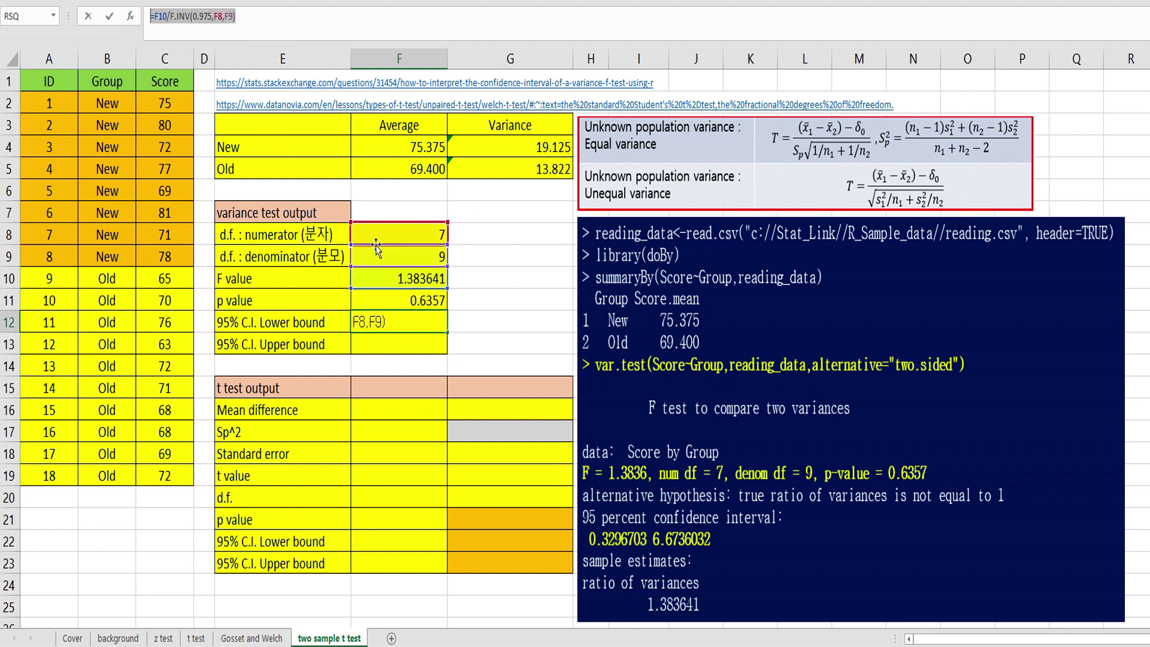
key("Escape")
left_click(395, 344)
double_click(395, 344)
key("ctrl+v")
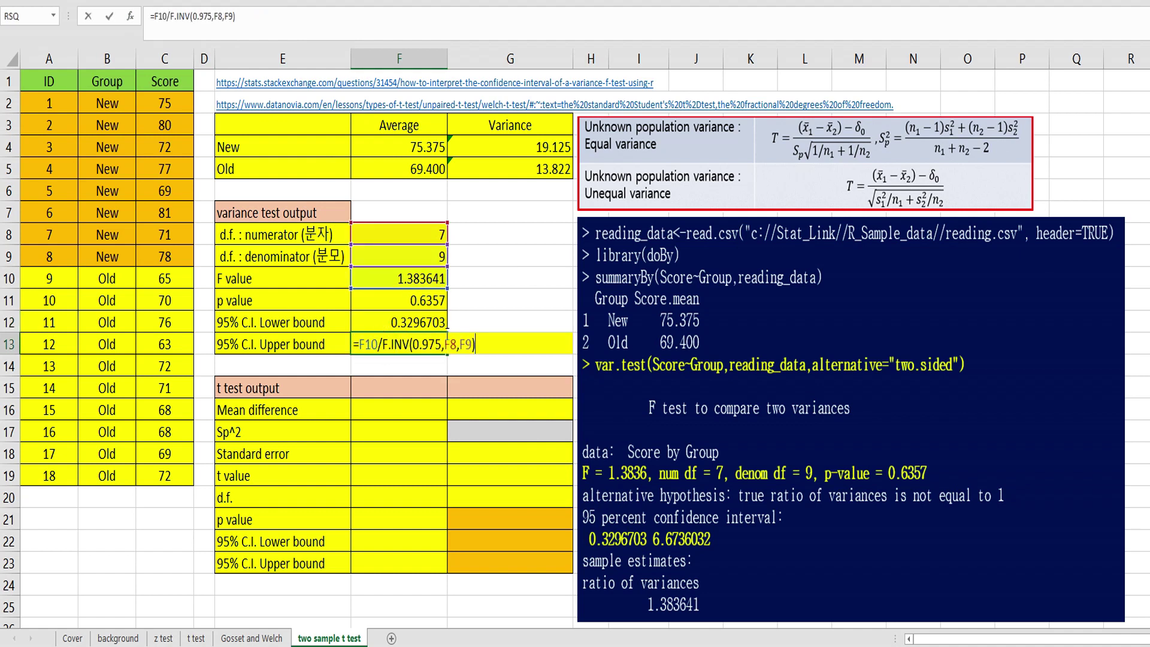
left_click(200, 21)
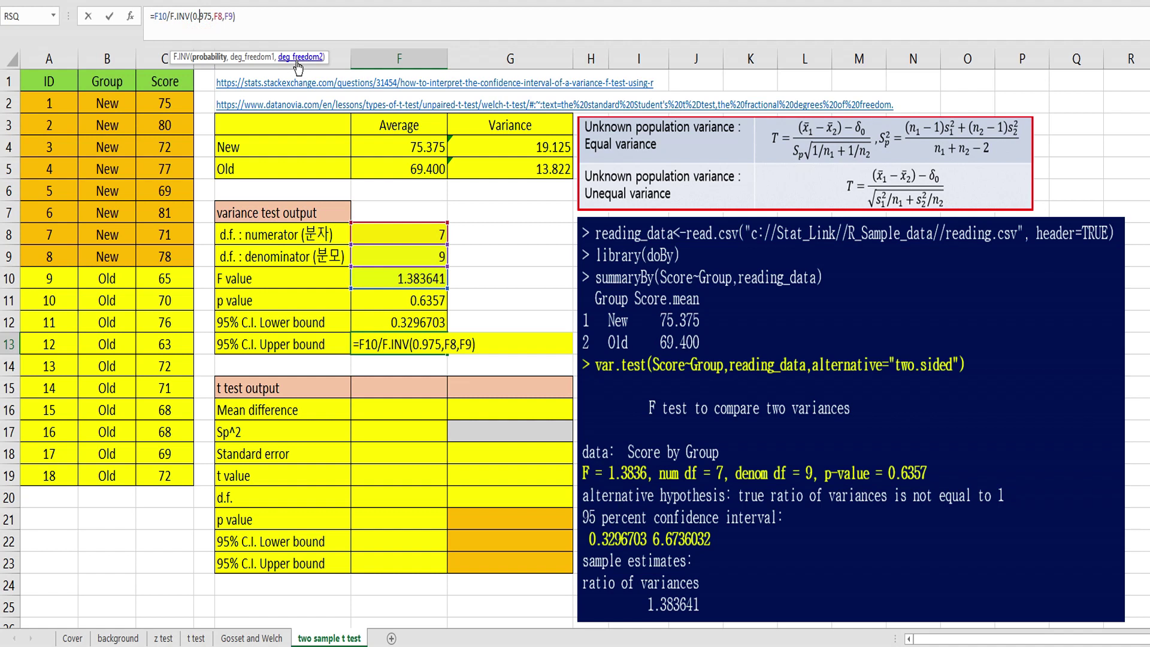
type("025")
key("Delete")
key("Delete")
key("Delete")
key("Return")
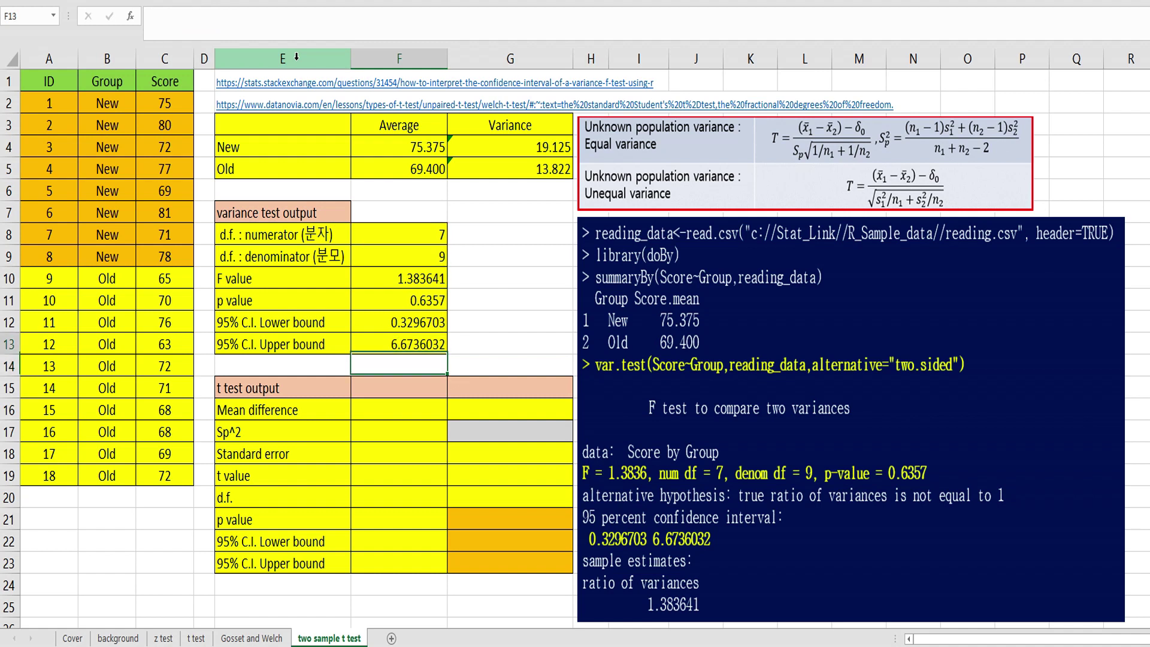
key("Up")
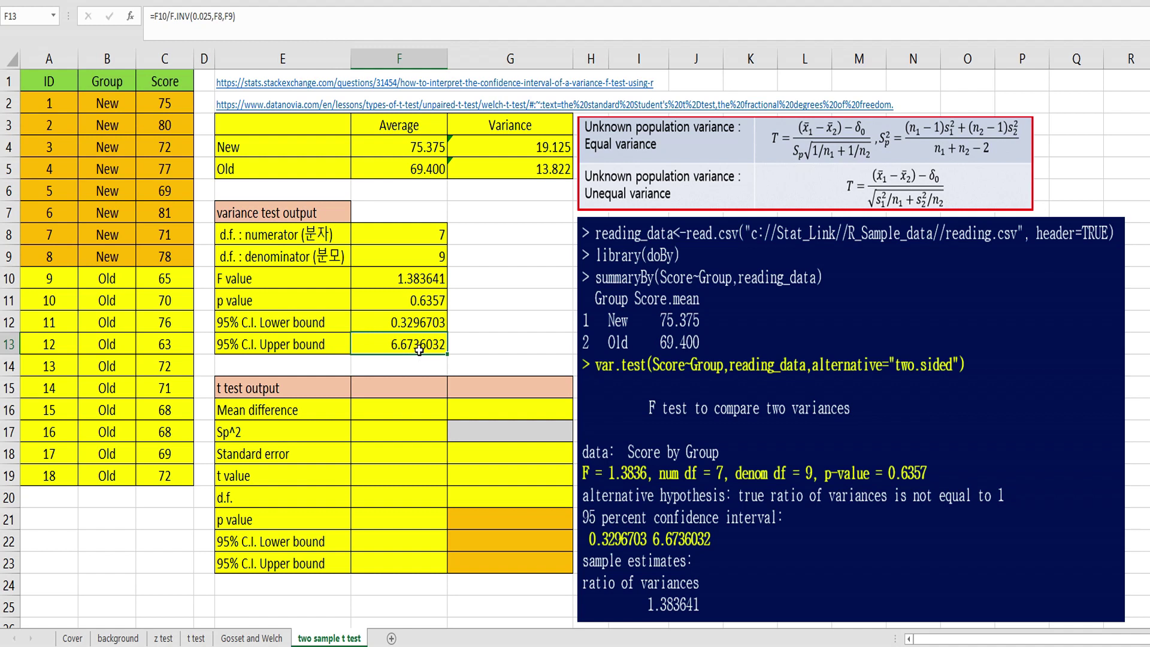
Enter the heading "Equal Variance" in F15 and move the green t.test output picture over the var.test output picture.
left_click(418, 387)
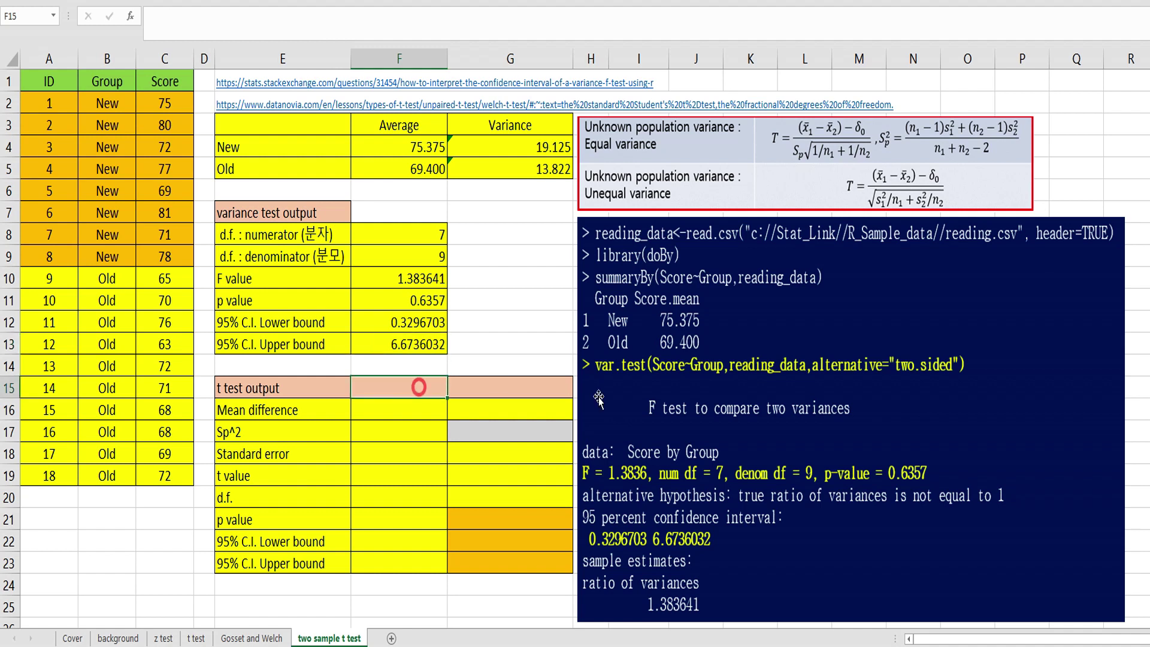
type("Equal Variance")
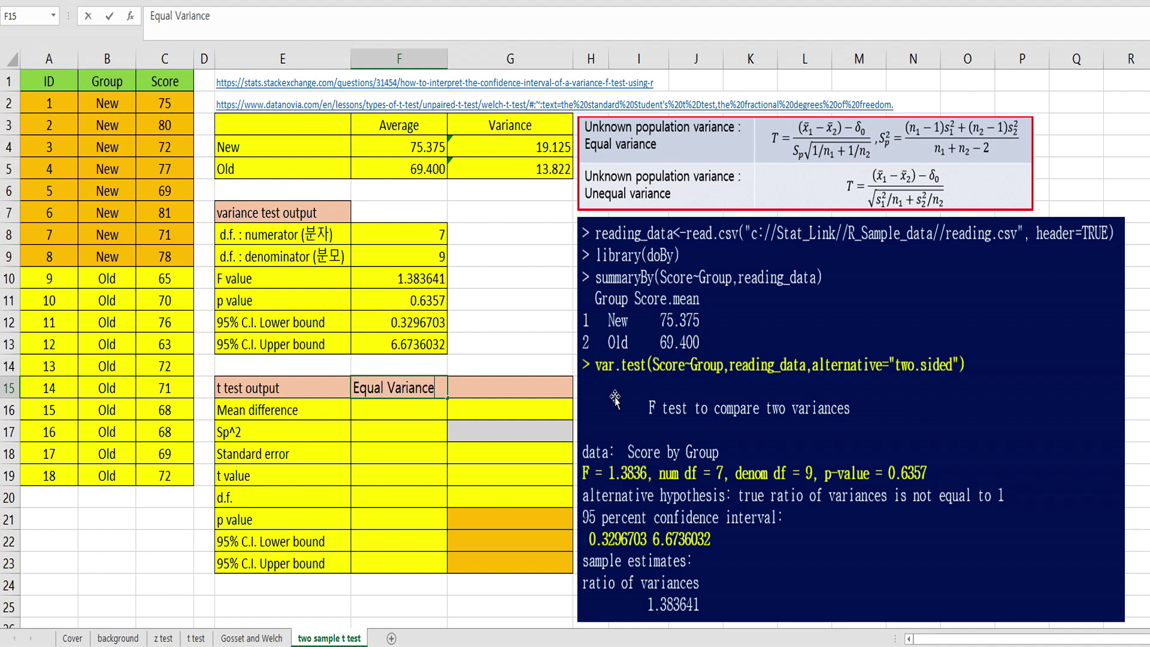
key("Return")
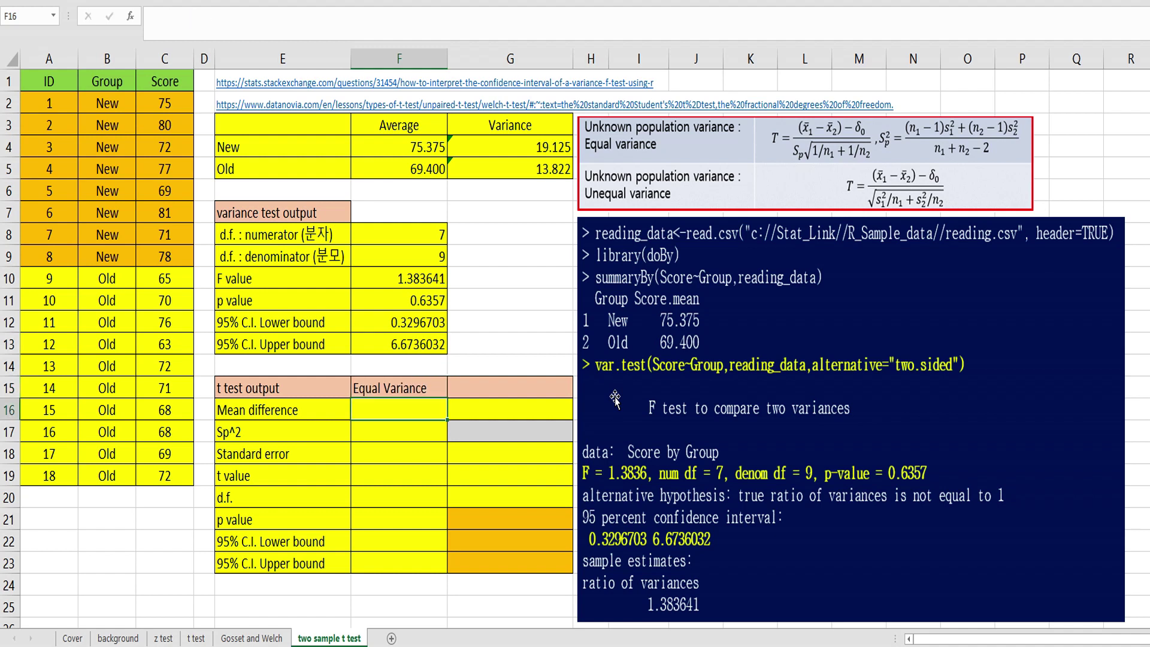
left_click_drag(1147, 412, 622, 444)
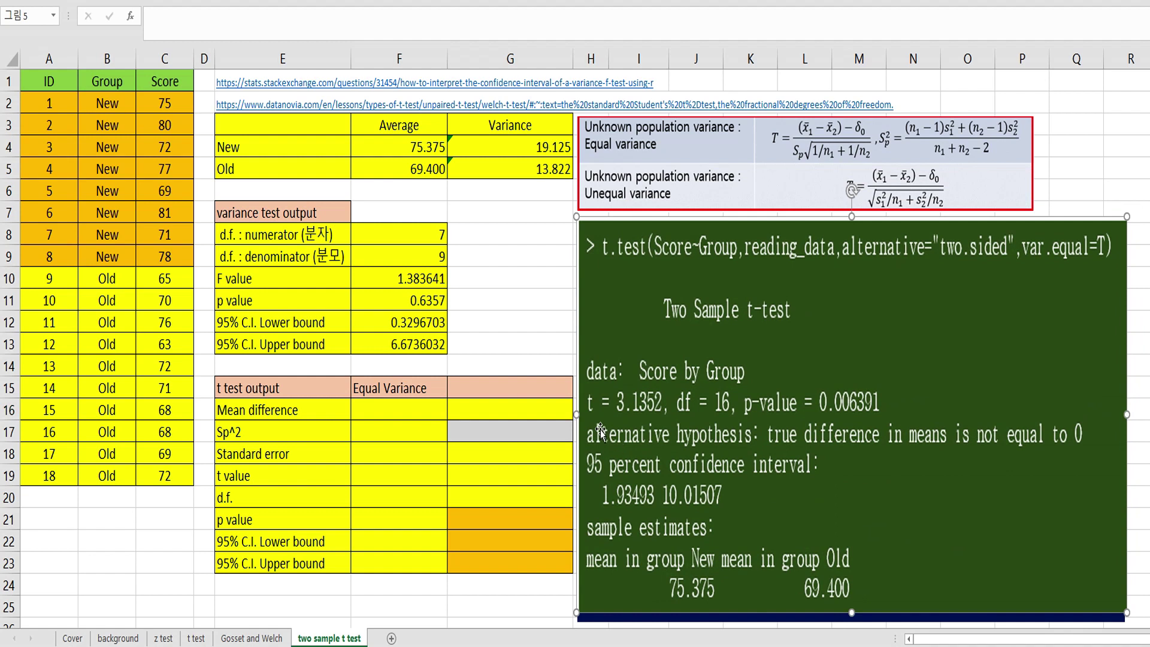
Calculate the mean difference in F16 by subtracting the Old group's average in F5 from the New group's average in F4.
left_click(418, 432)
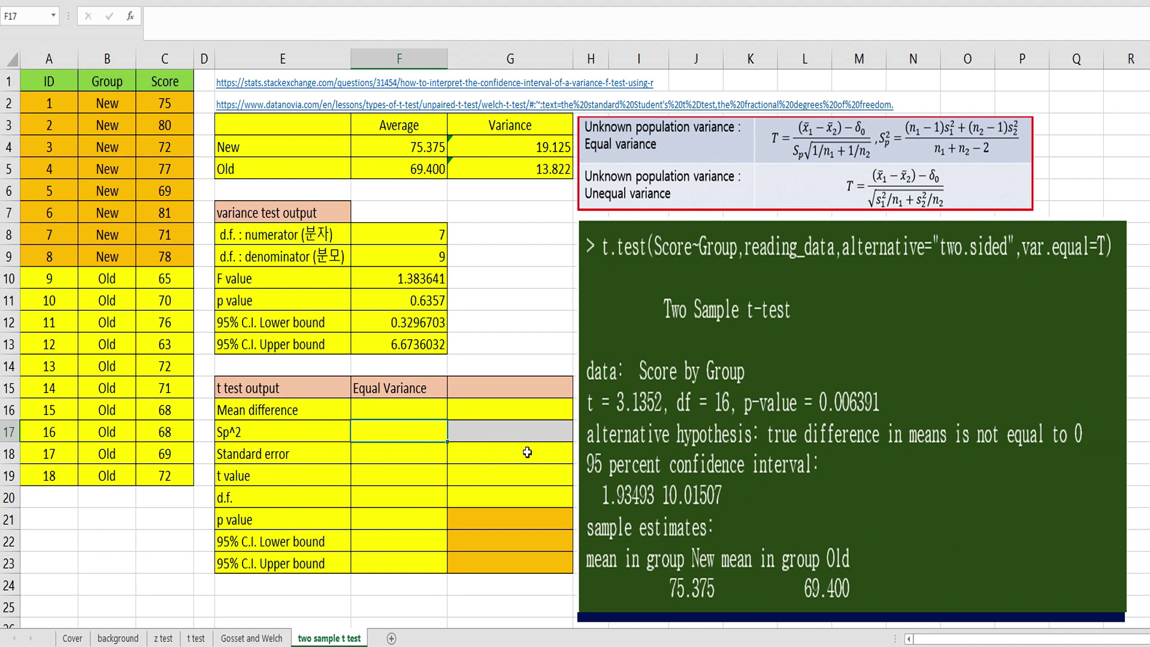
key("Up")
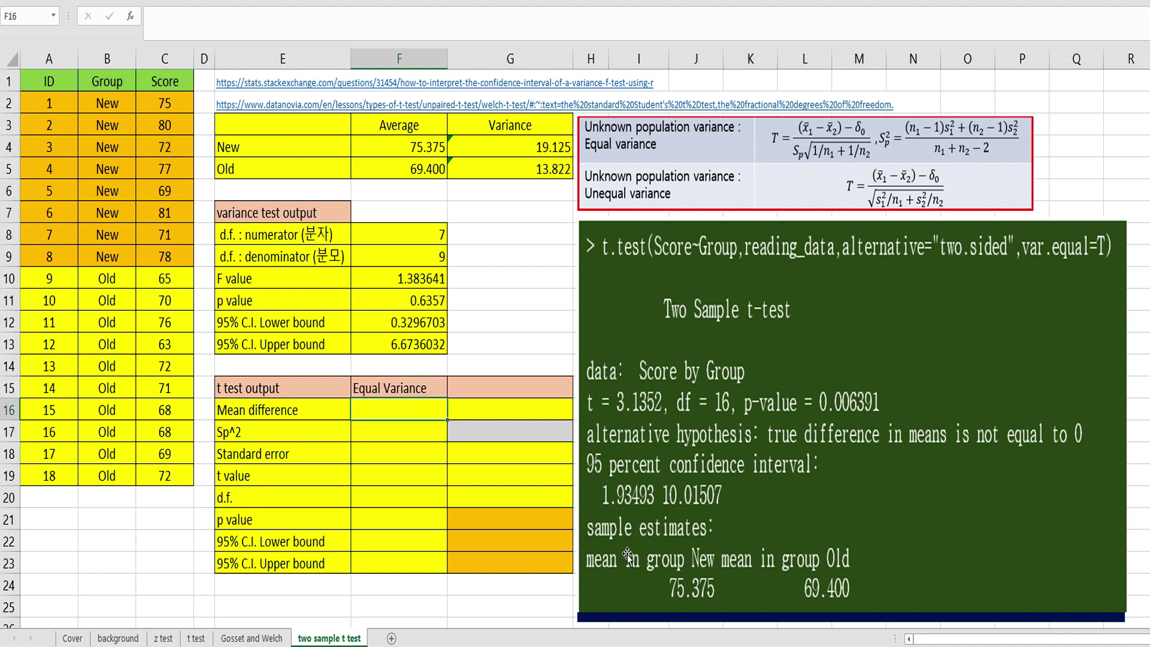
type("=")
left_click(416, 146)
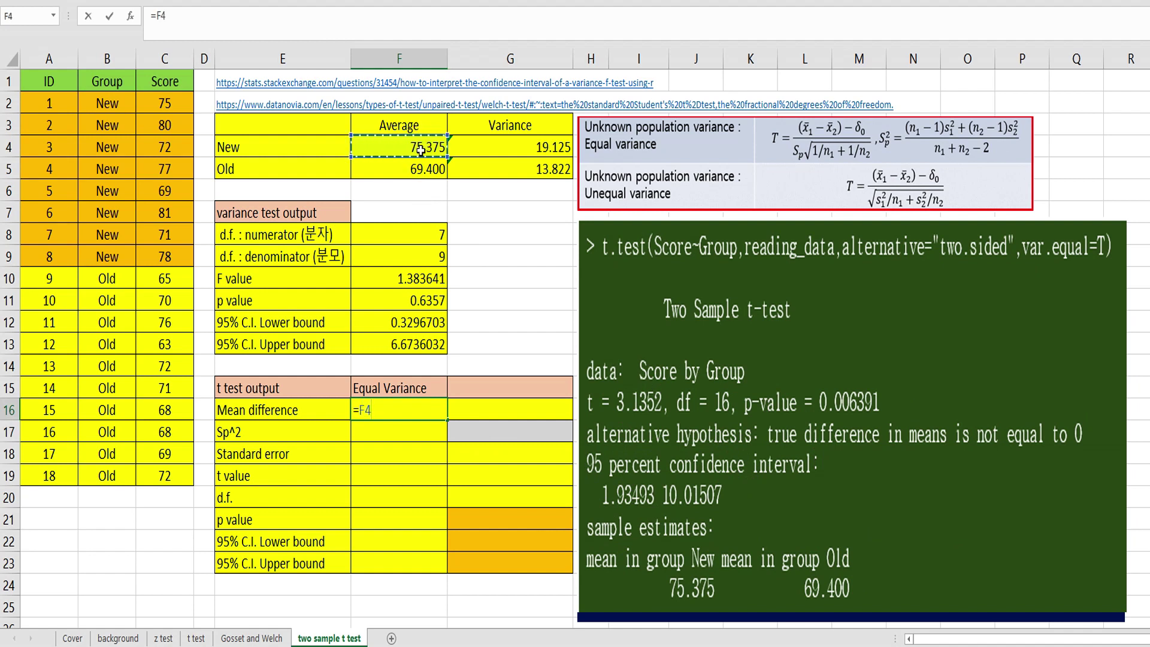
type("-")
left_click(428, 171)
key("Return")
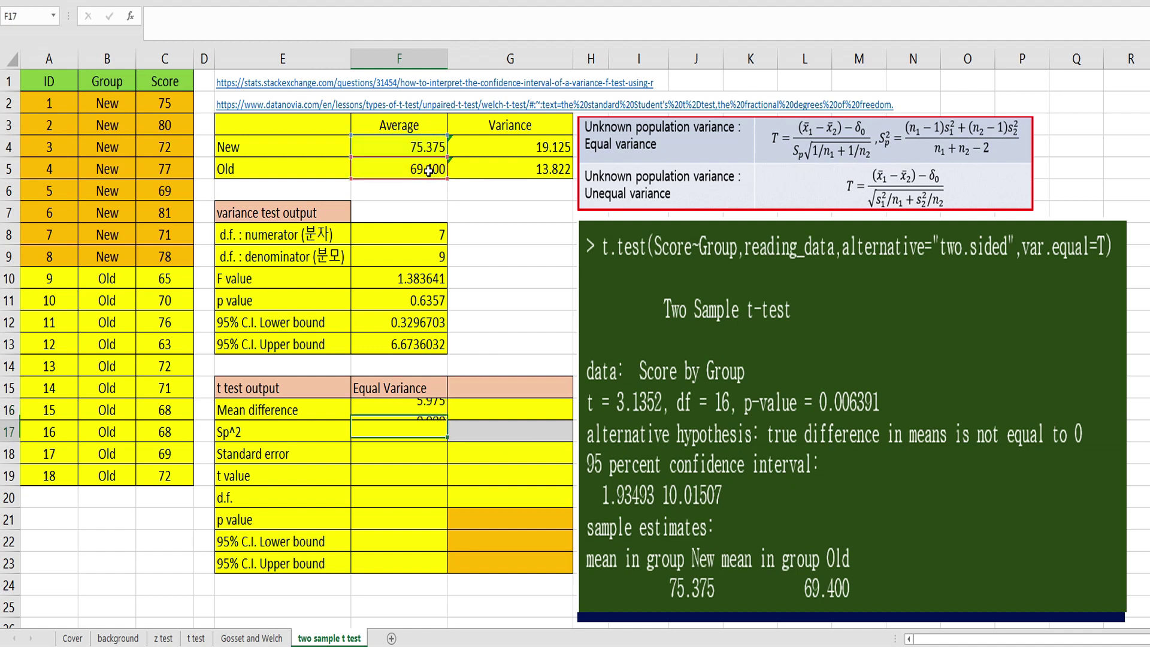
Calculate the pooled variance Sp^2 in F17 with =(7*G4+9*G5)/16.
mouse_move(729, 152)
left_mouse_down()
mouse_move(742, 153)
mouse_move(730, 154)
left_mouse_up()
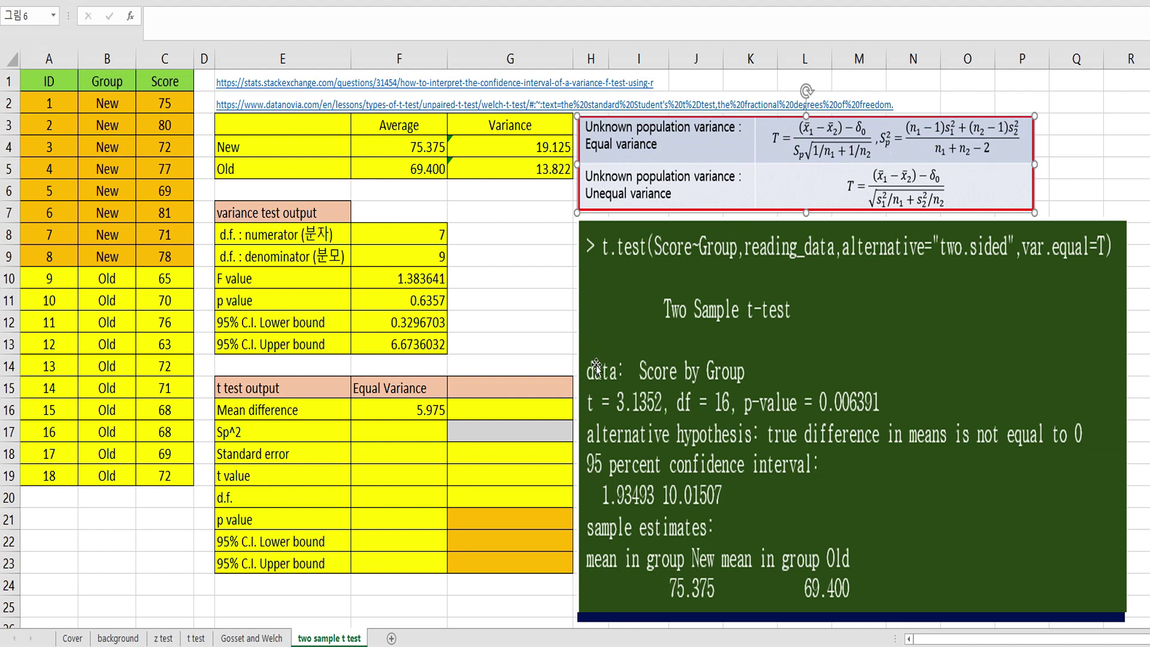
left_click(406, 431)
type("=")
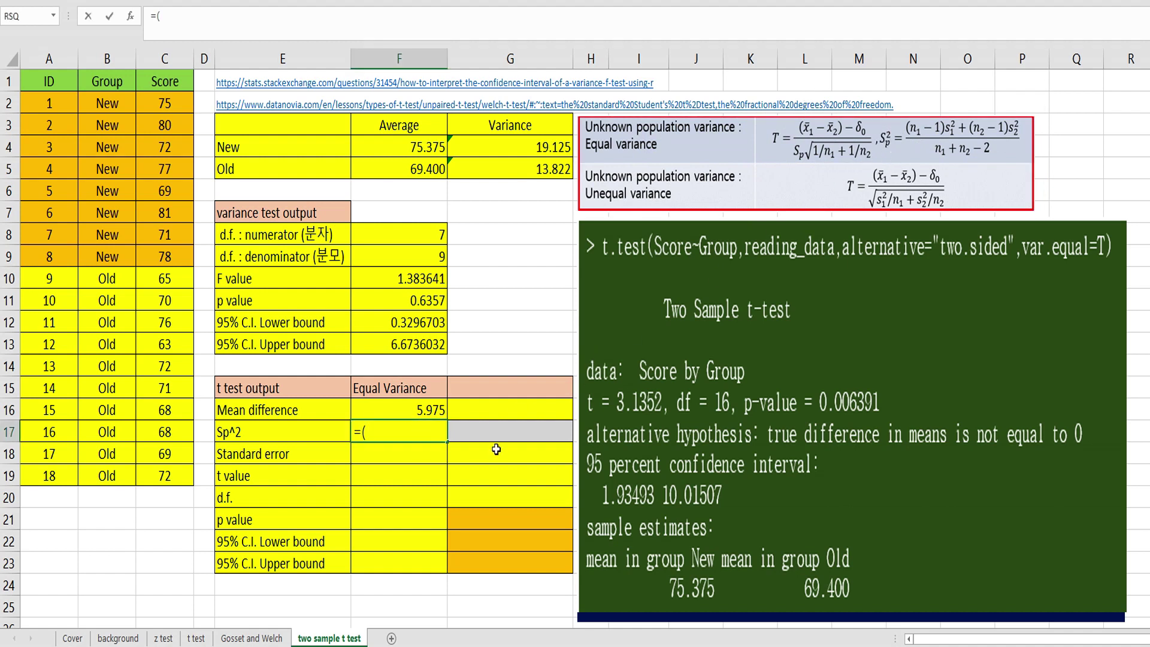
type("(7*")
left_click(535, 149)
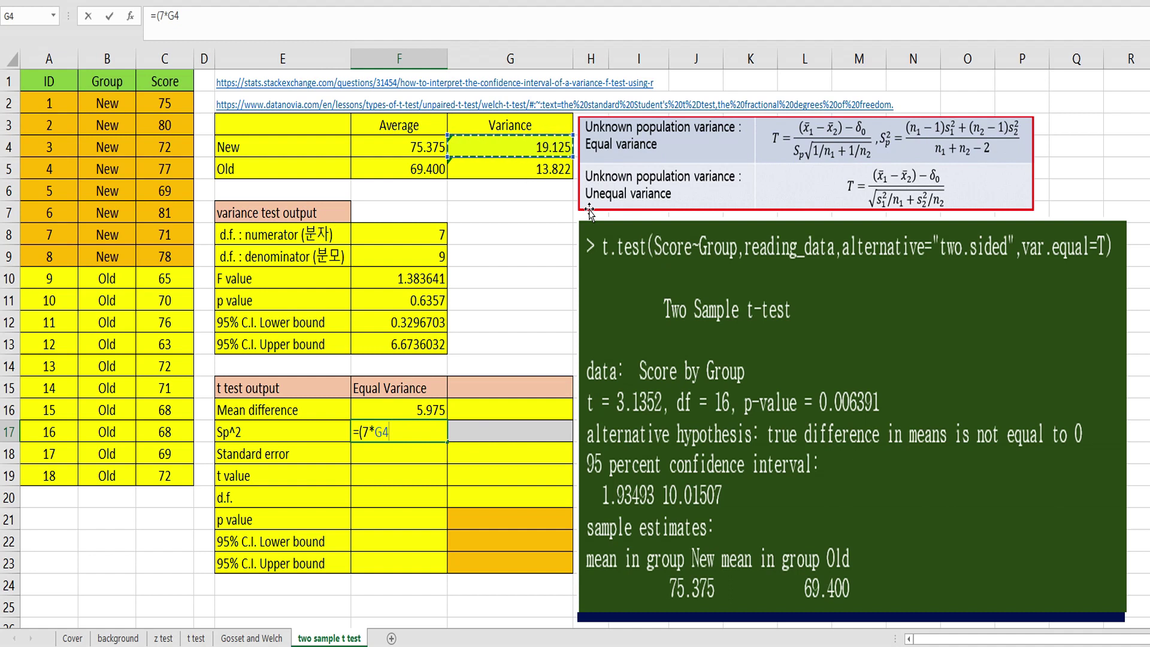
type("+9*")
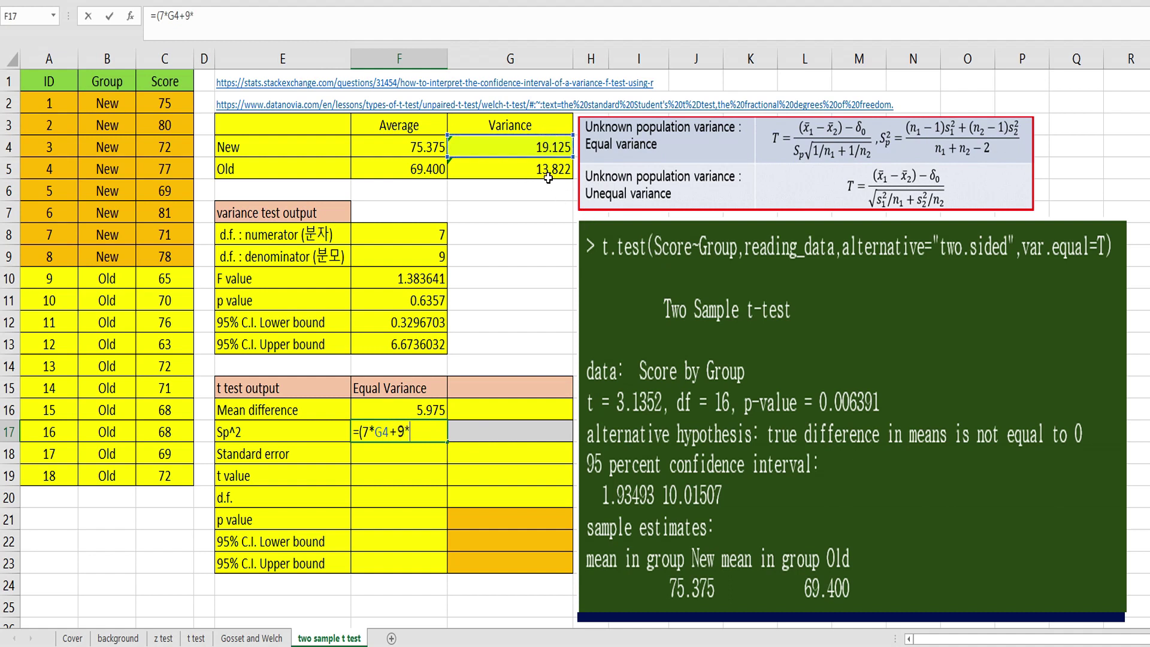
left_click(538, 169)
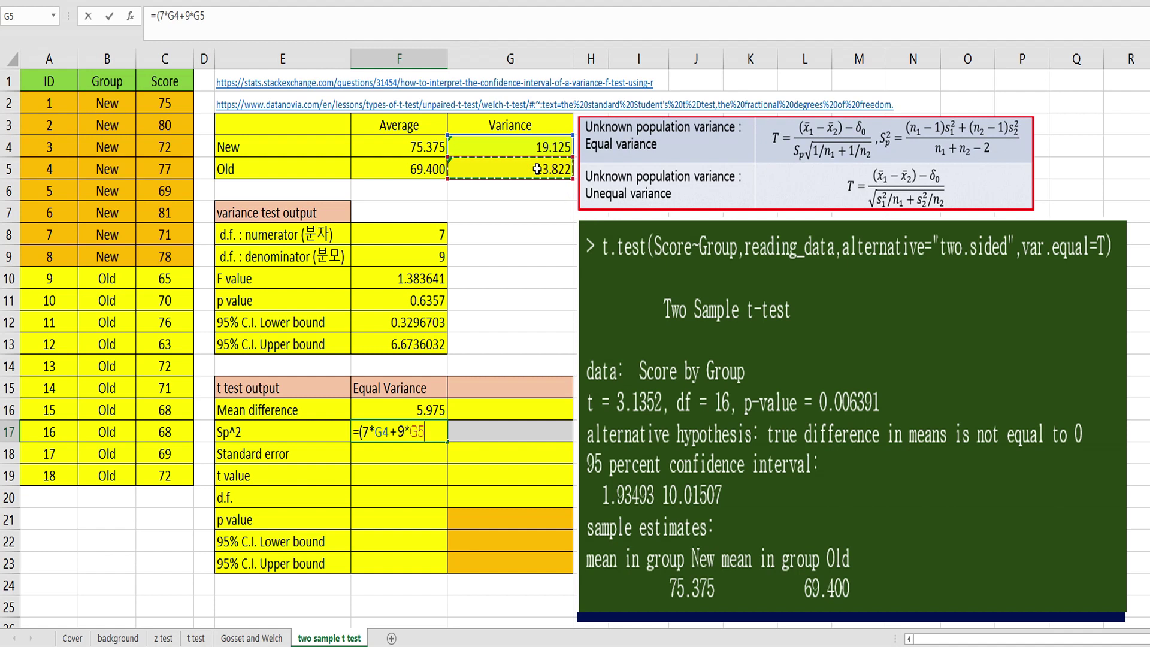
type(")/")
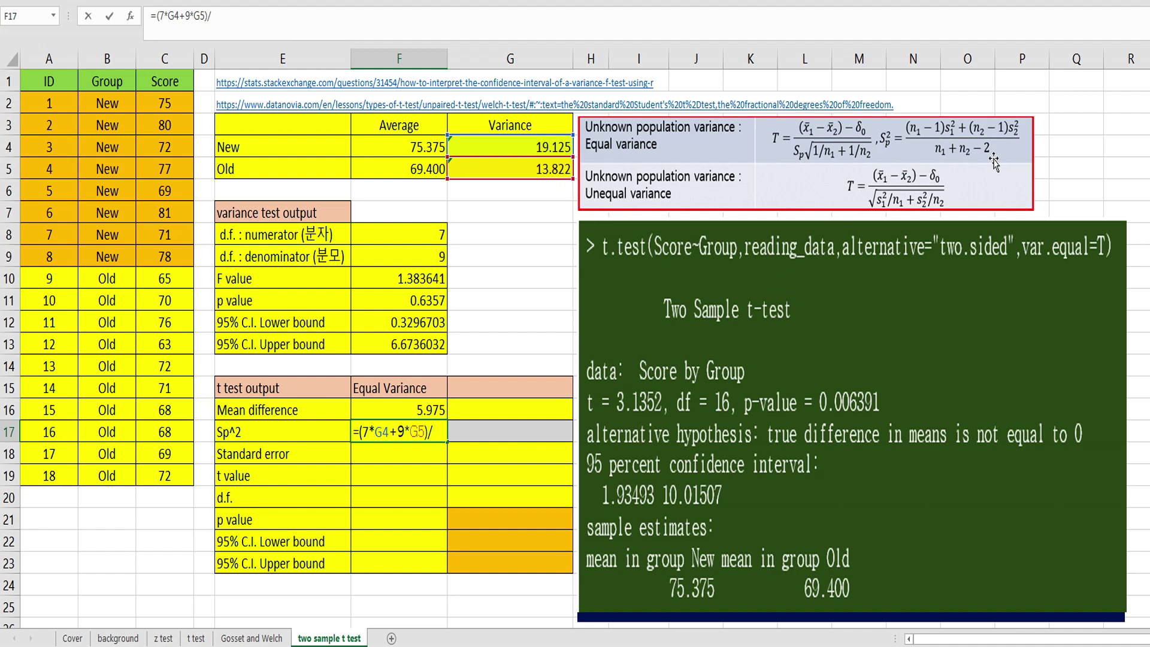
type("16")
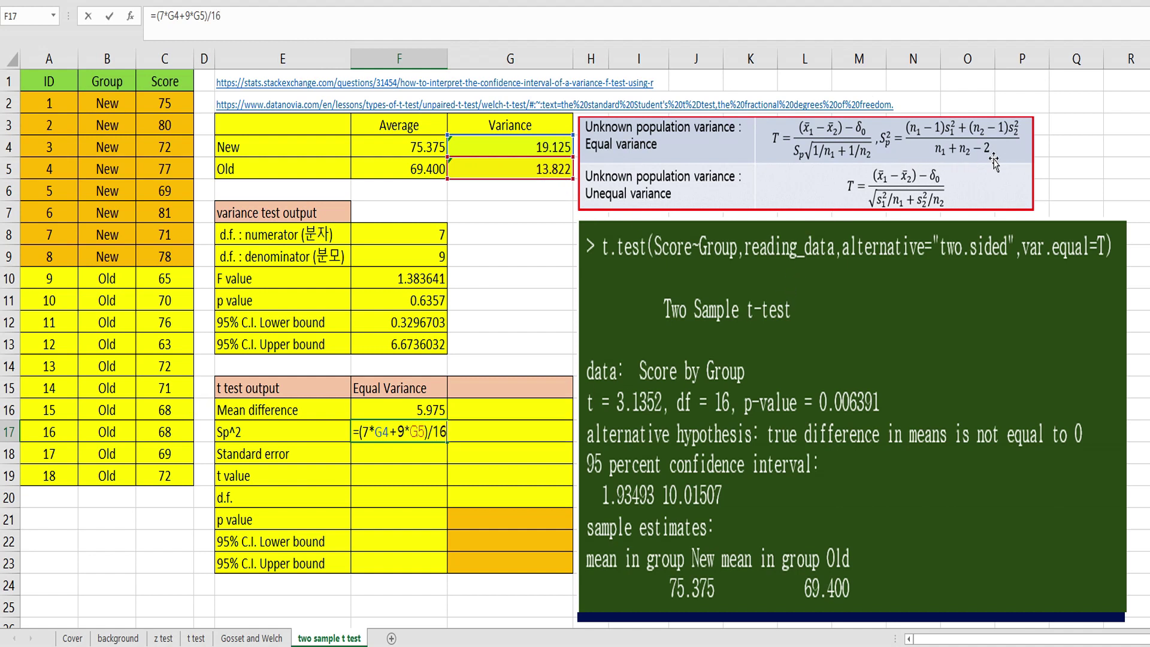
key("Return")
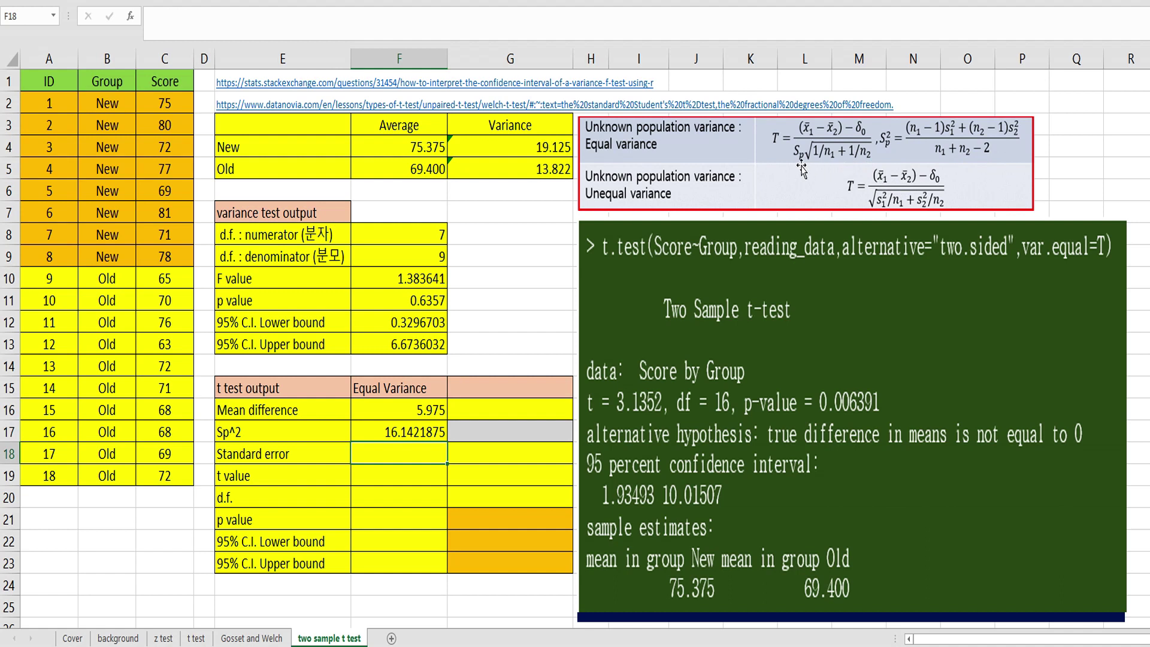
Calculate the equal-variance standard error in F18 with =SQRT(F17)*SQRT(1/8+1/10).
type("=s")
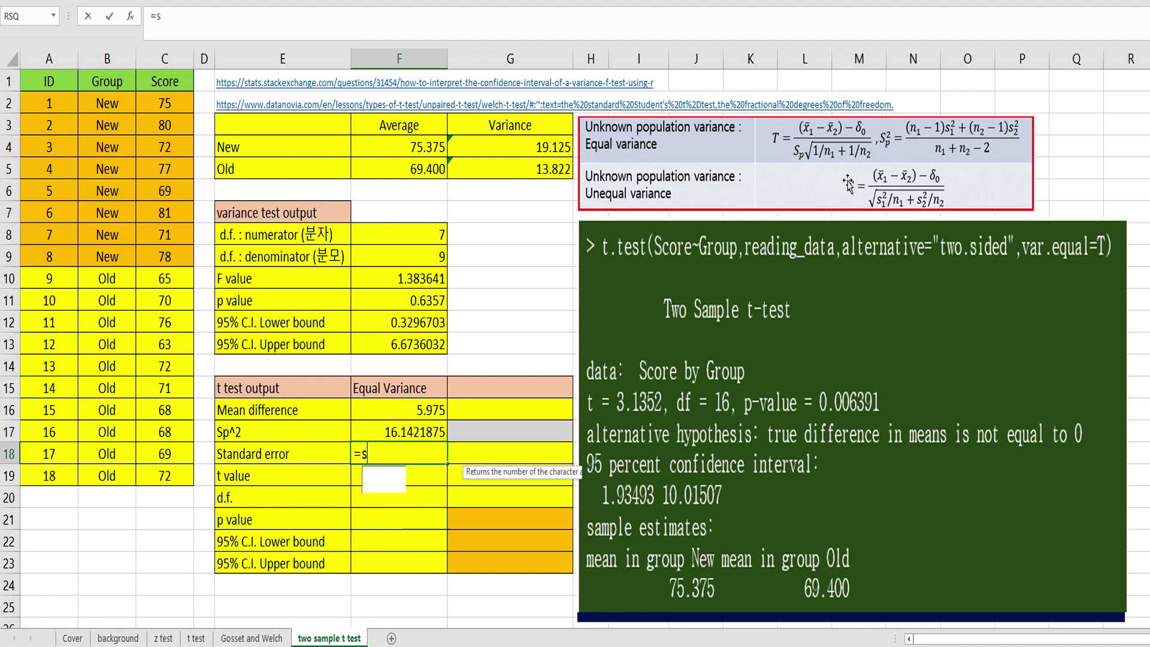
type("qrt(F17")
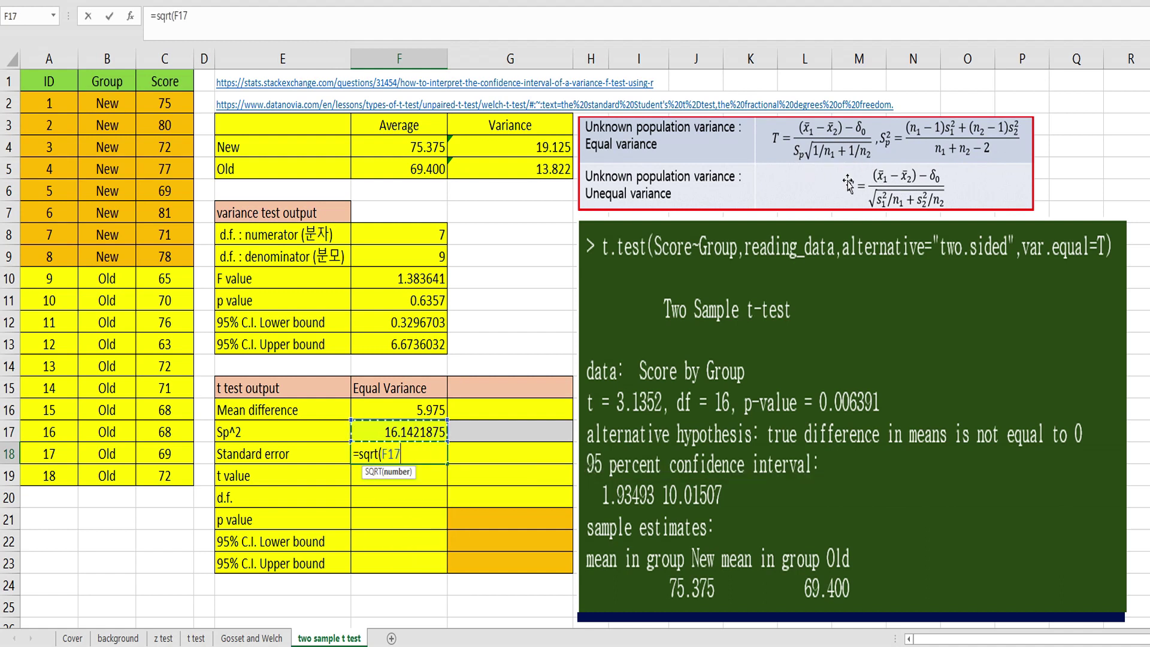
type(")*")
type("sqrt")
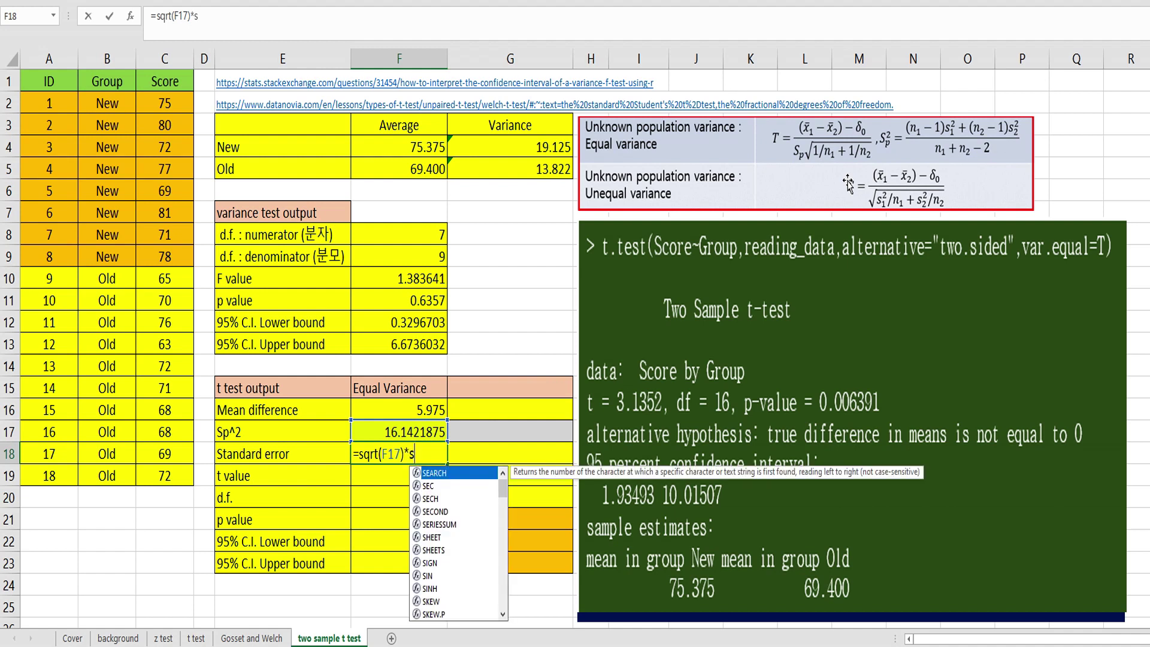
type("(")
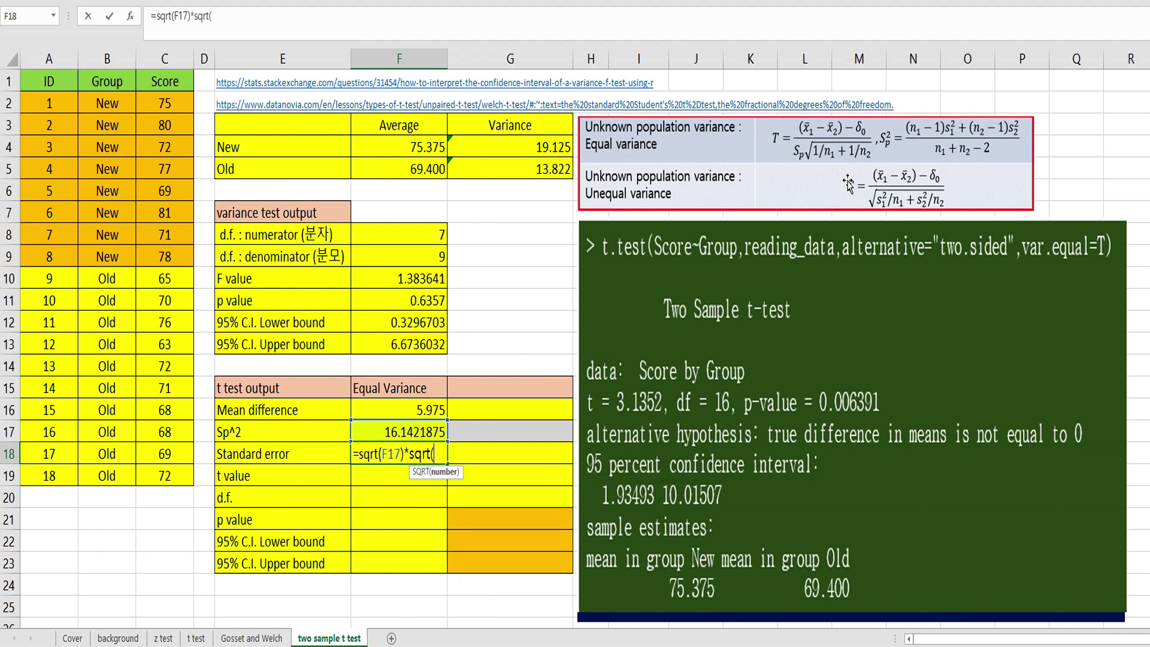
type("1/8+1/10)")
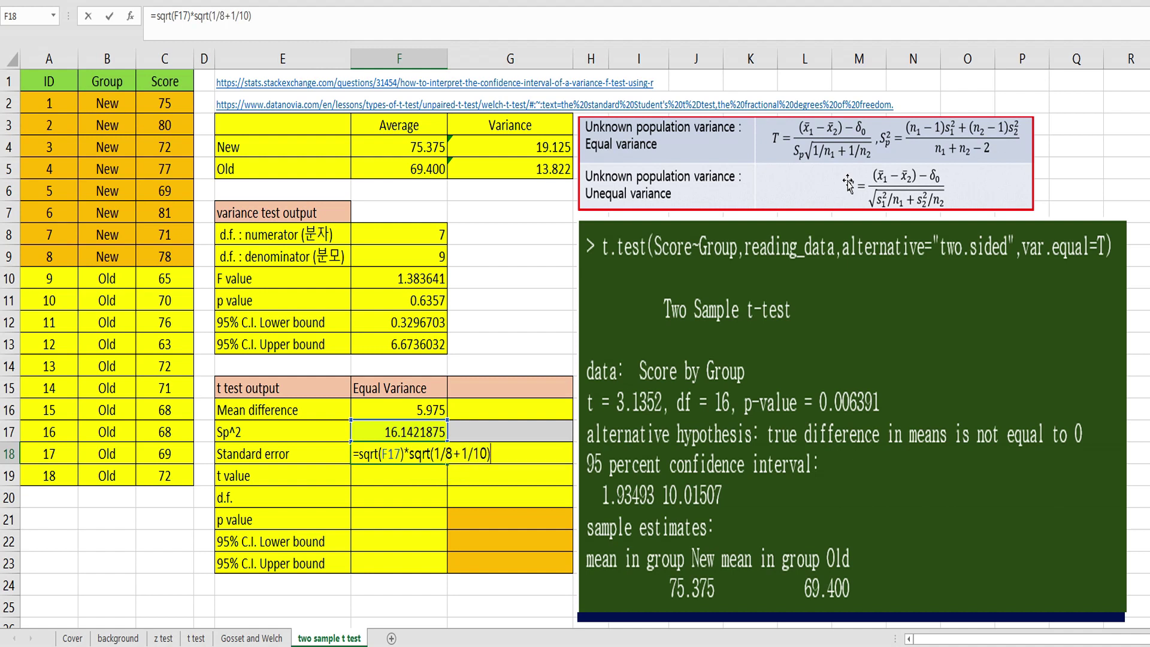
key("Return")
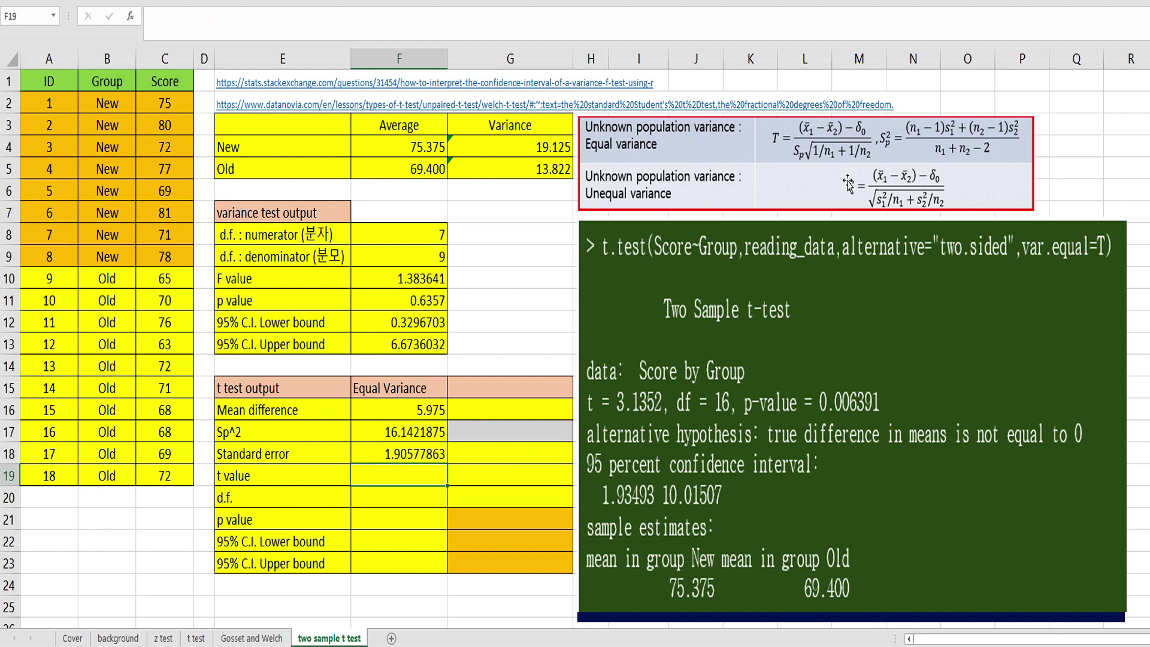
Calculate the equal-variance t value in F19 by dividing the mean difference in F16 by the standard error in F18.
type("=")
key("Up")
key("Up")
key("Up")
type("/")
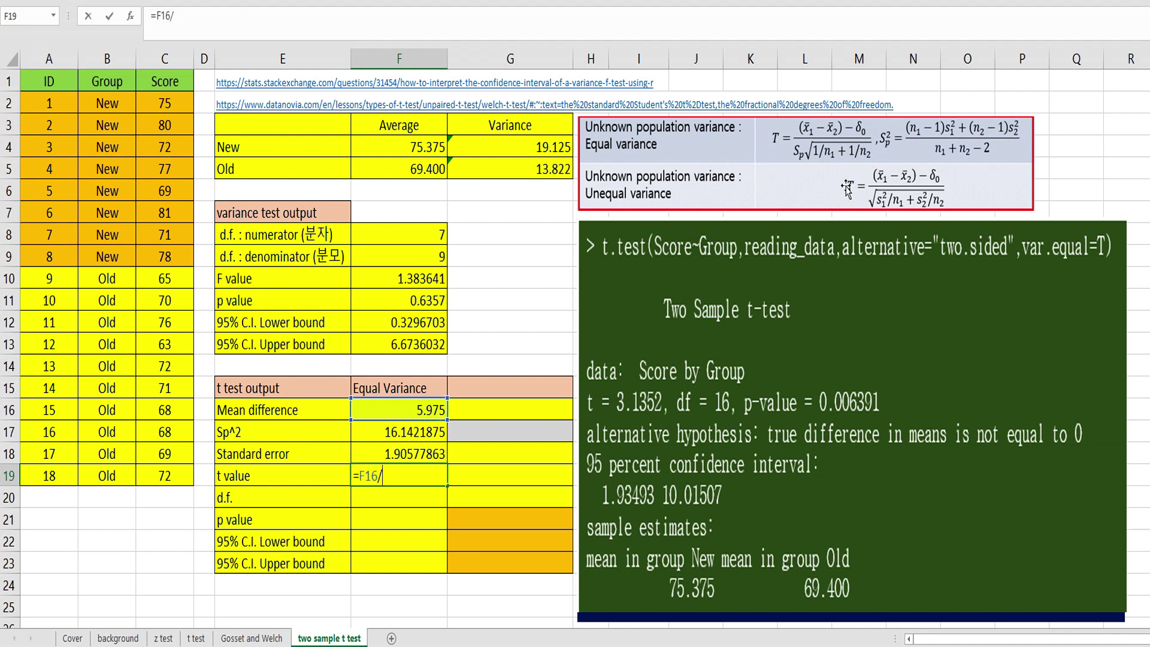
key("Up")
key("Return")
key("Up")
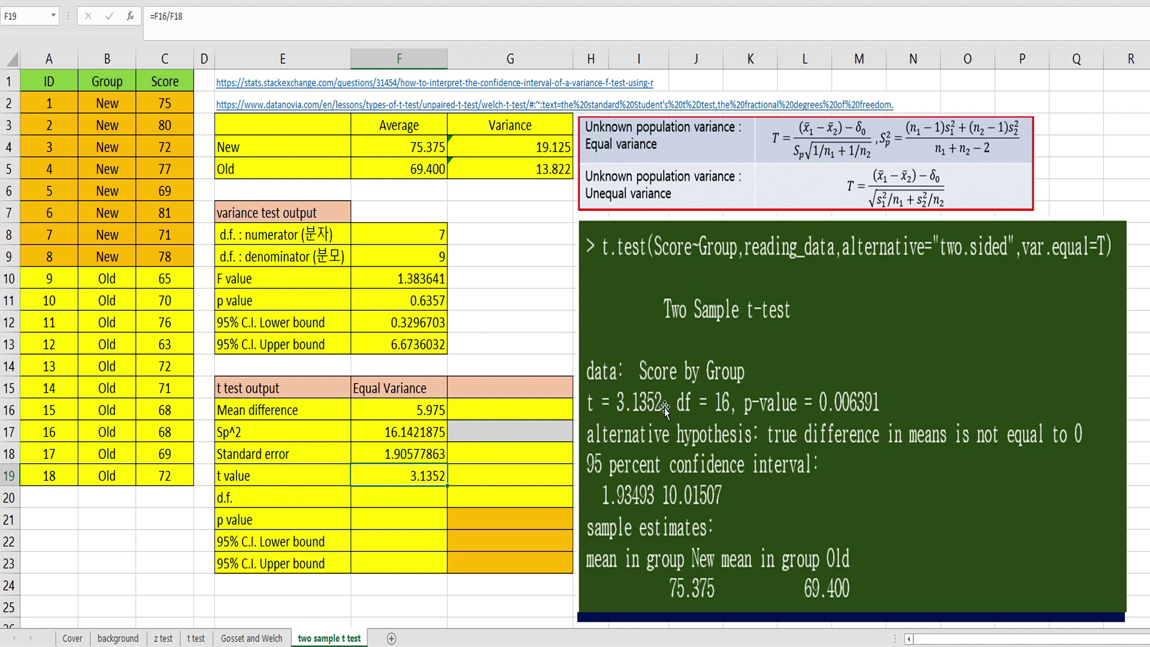
Enter 16 as the equal-variance degrees of freedom in F20.
key("Down")
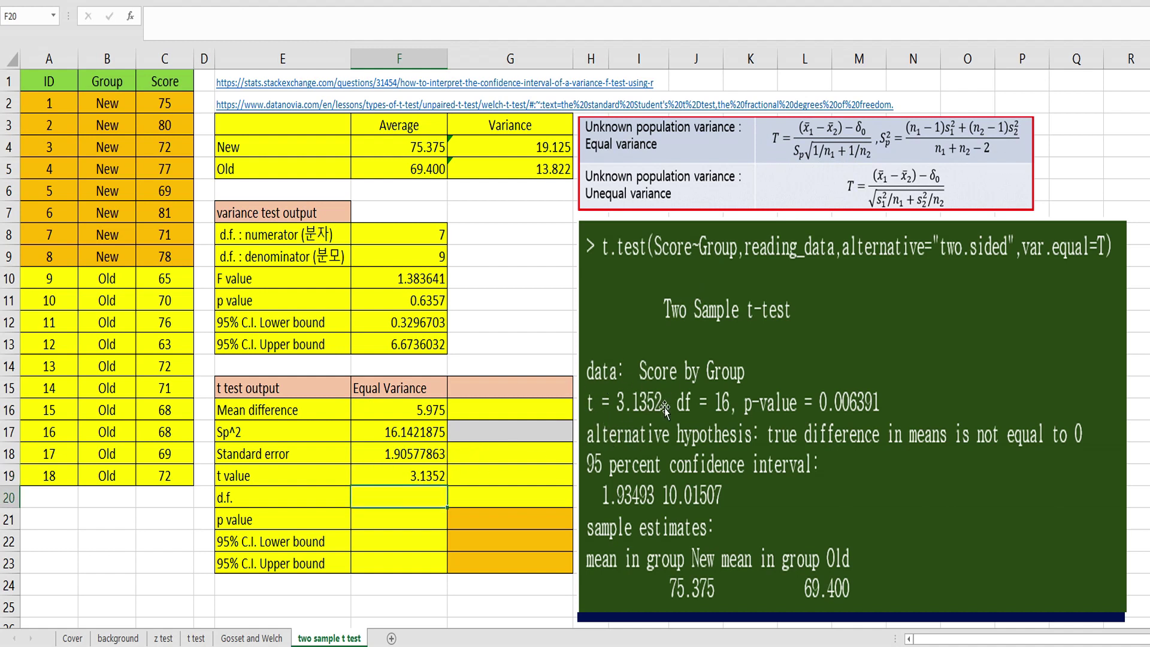
type("16")
key("Return")
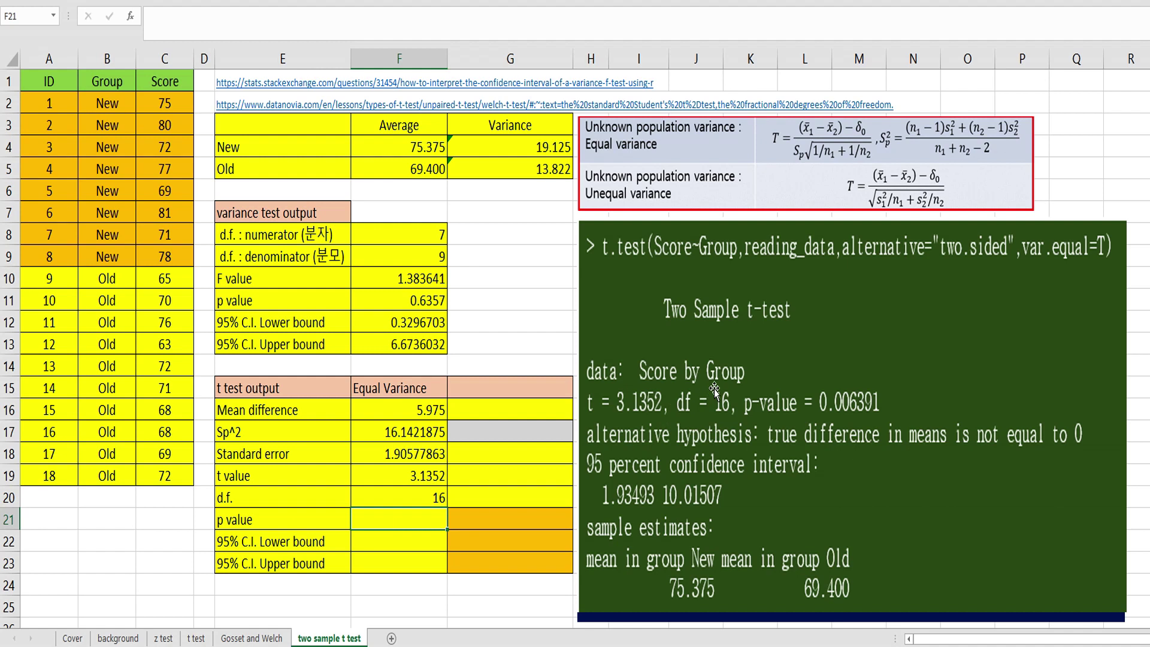
Calculate the two-sided p value for the equal-variance test in F21 with =2*(1-T.DIST(F19,F20,TRUE)).
type("=2*(1-t.")
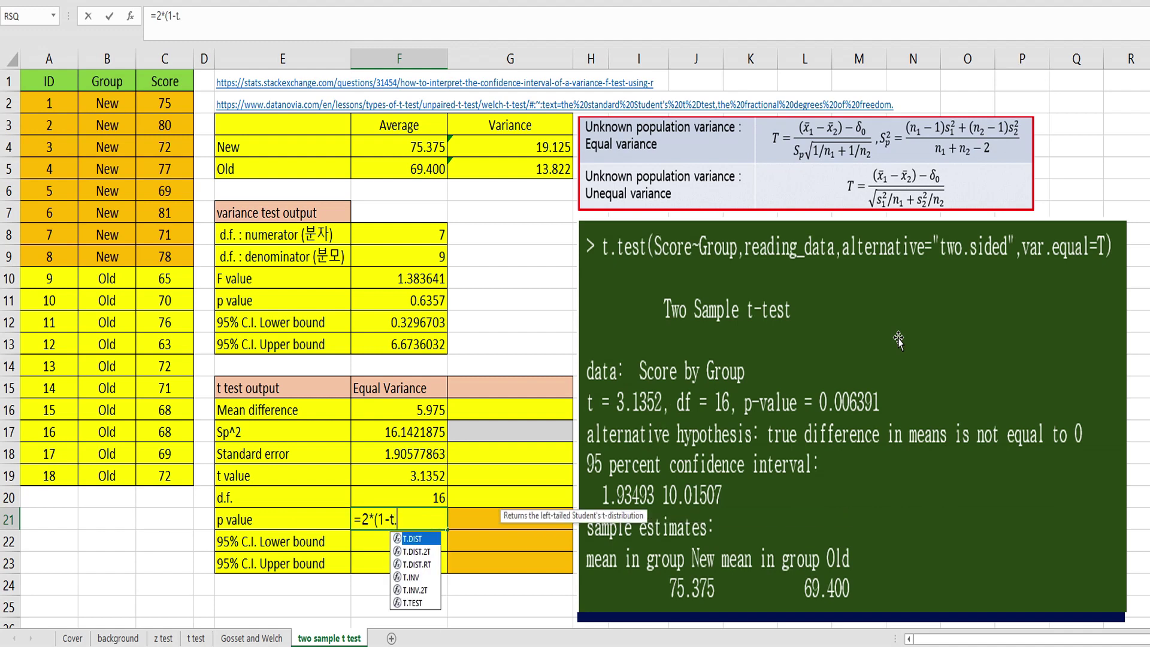
type("dist(")
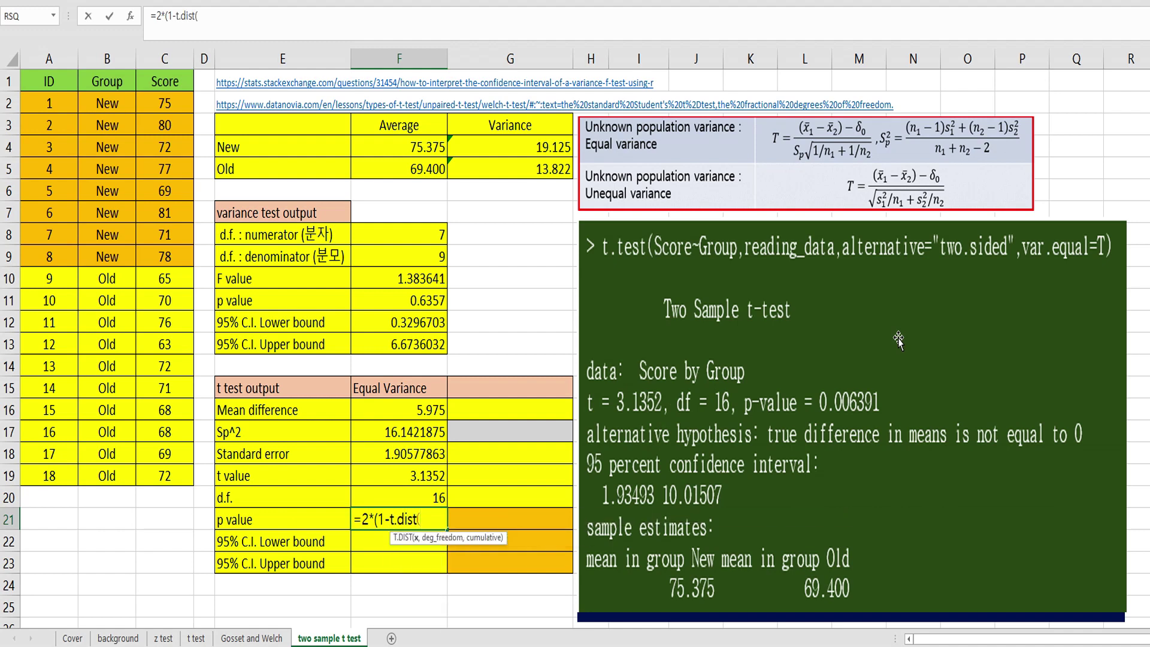
key("Up")
key("Up")
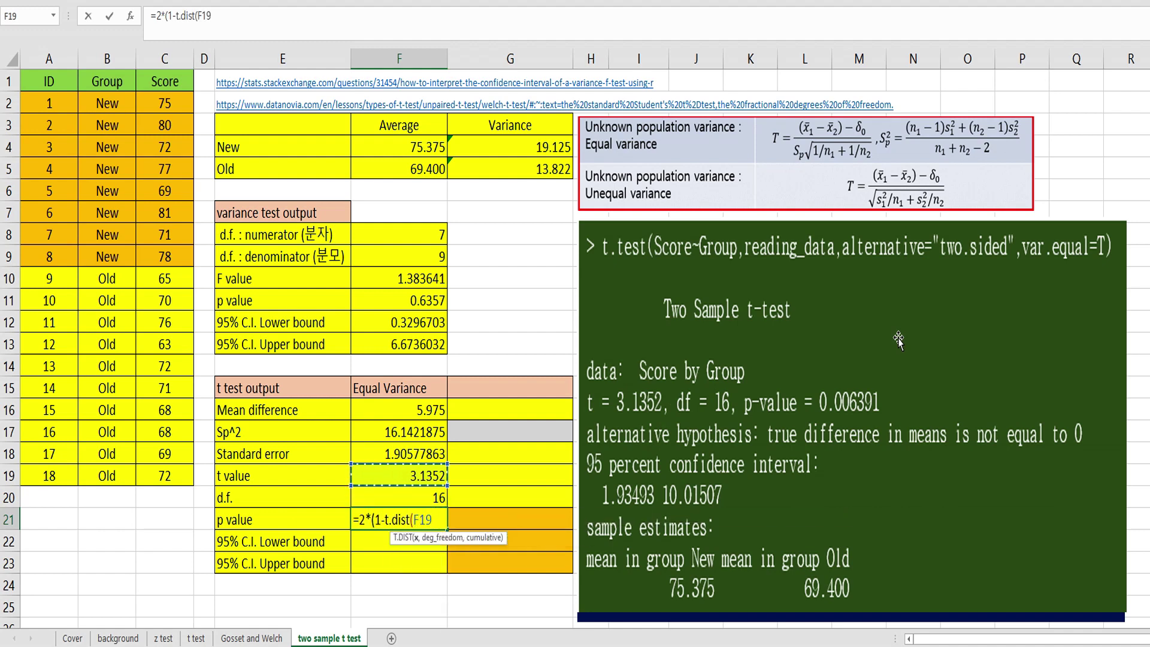
type(",")
key("Up")
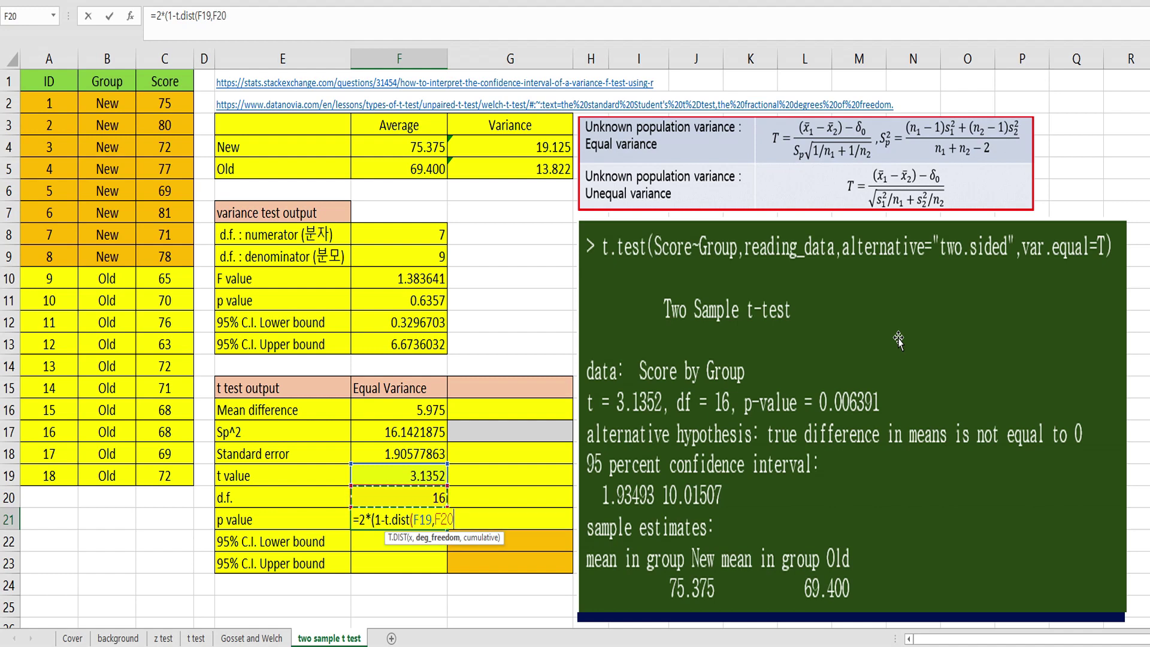
type(",true")
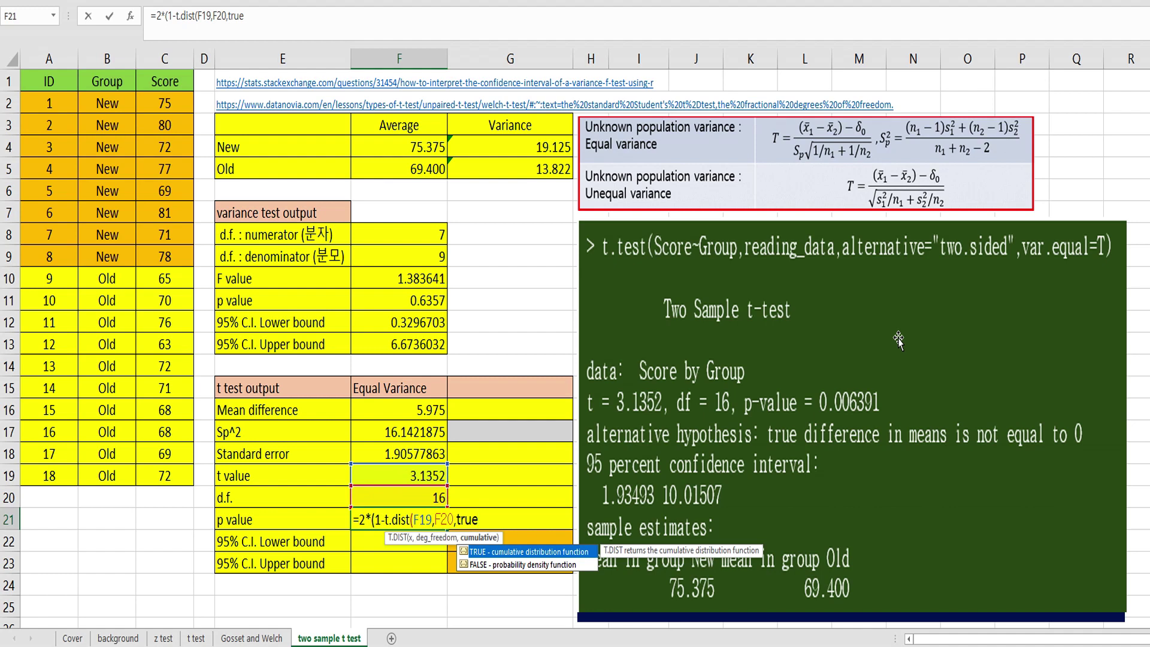
type("))")
key("ctrl+Return")
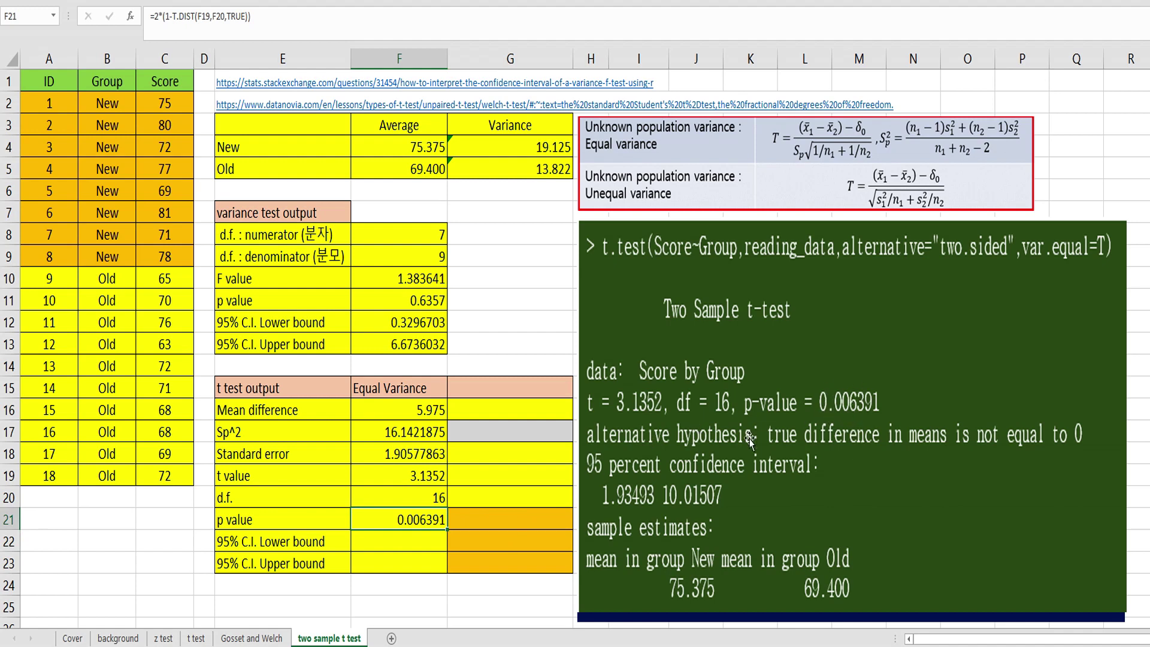
Calculate the equal-variance 95% confidence interval's lower bound in F22 with =F16-T.INV(0.975,16)*F18.
key("Down")
left_click(411, 538)
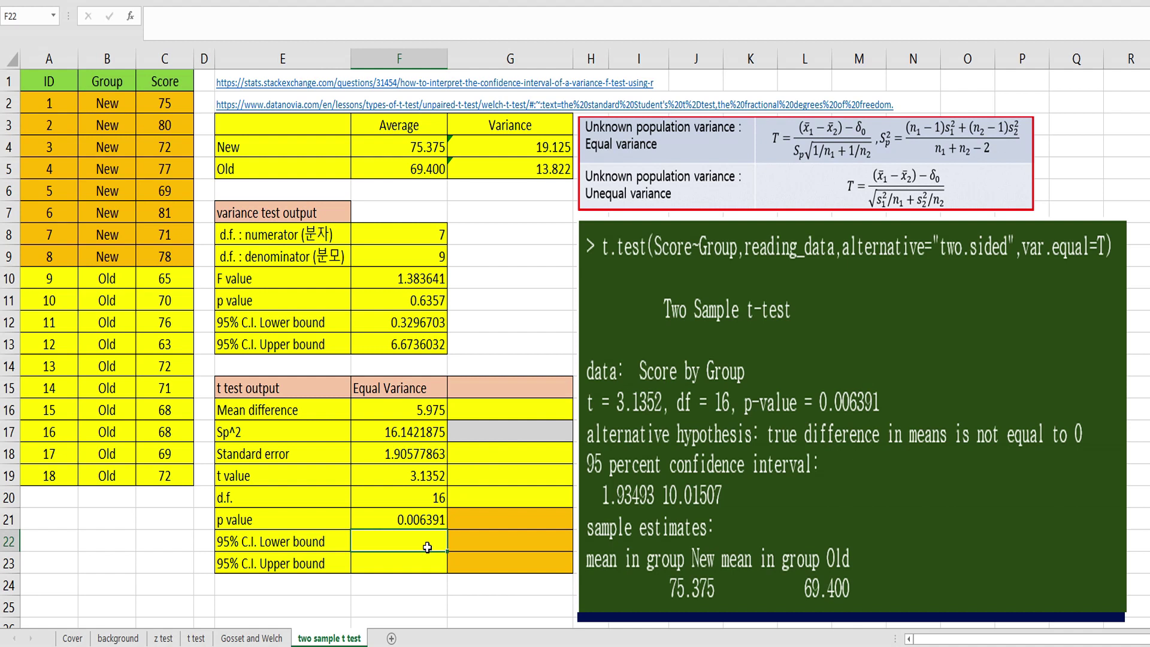
type("=-")
left_click(424, 408)
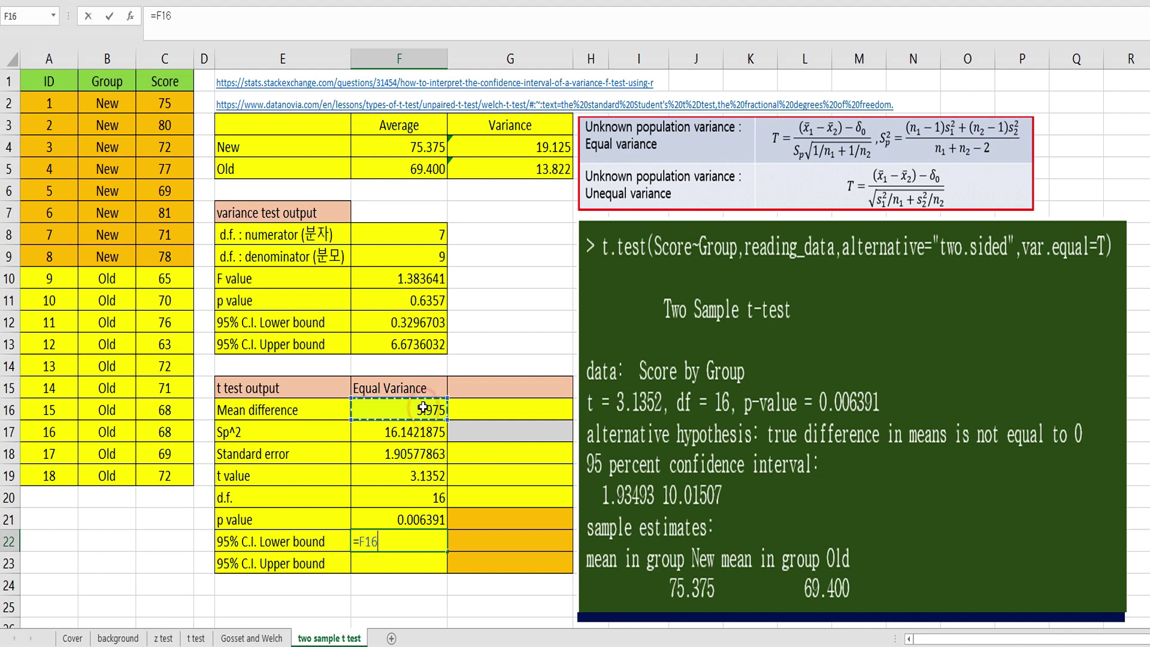
type("-t.inv(")
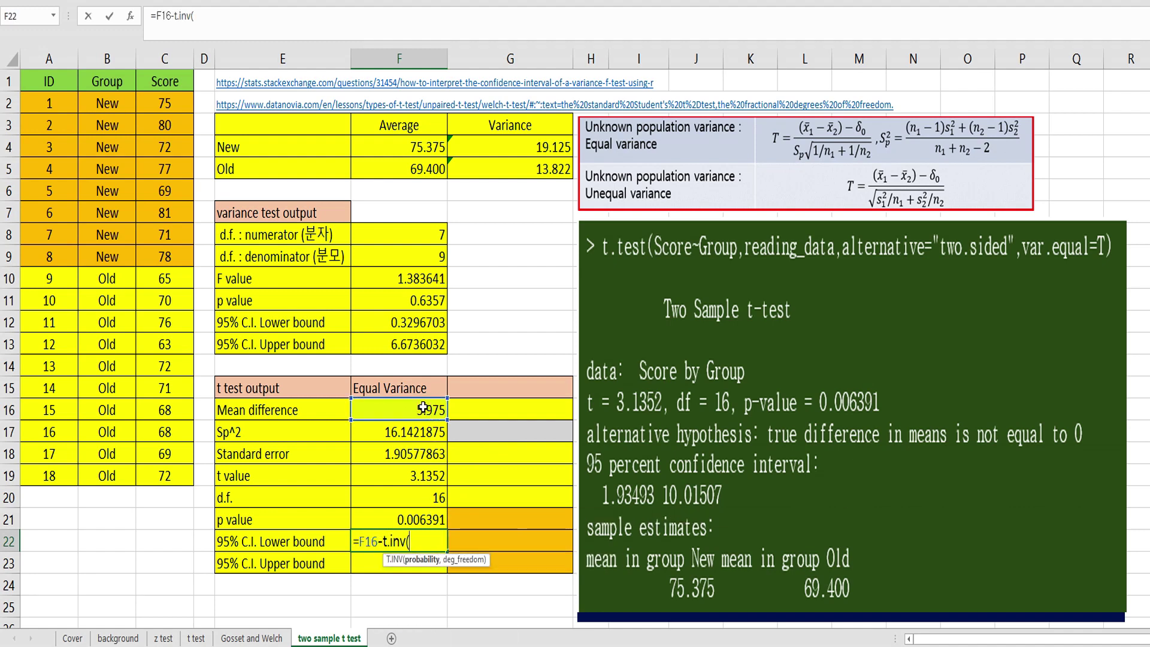
type("0.975")
type(",")
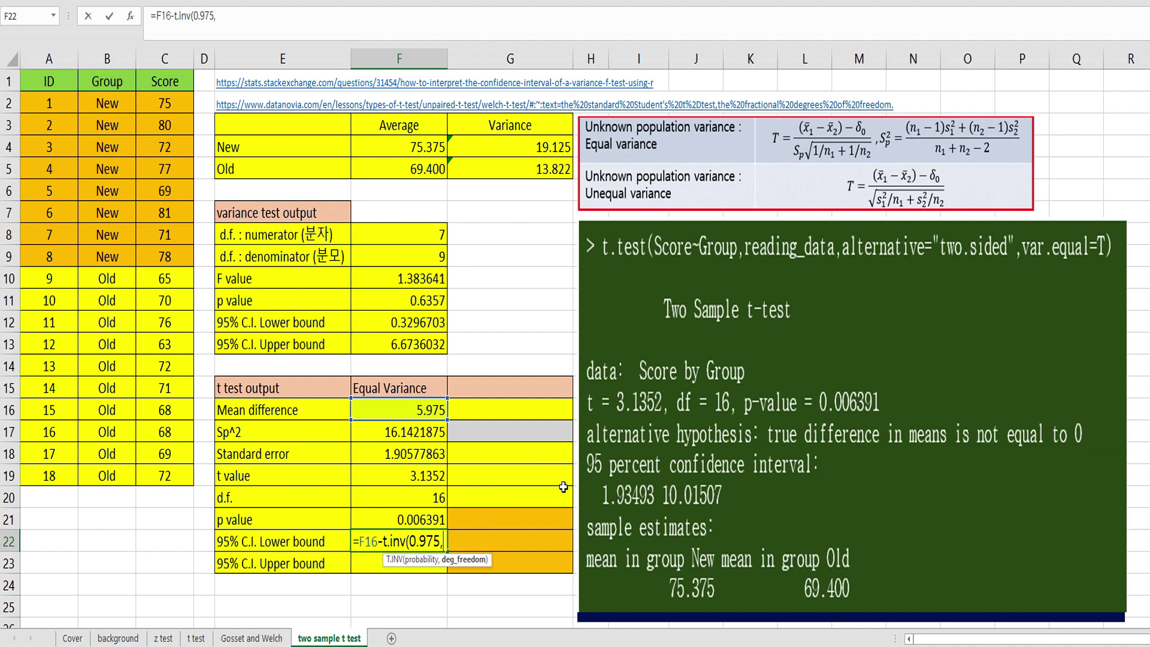
type("16)*")
left_click(422, 450)
key("Return")
key("Up")
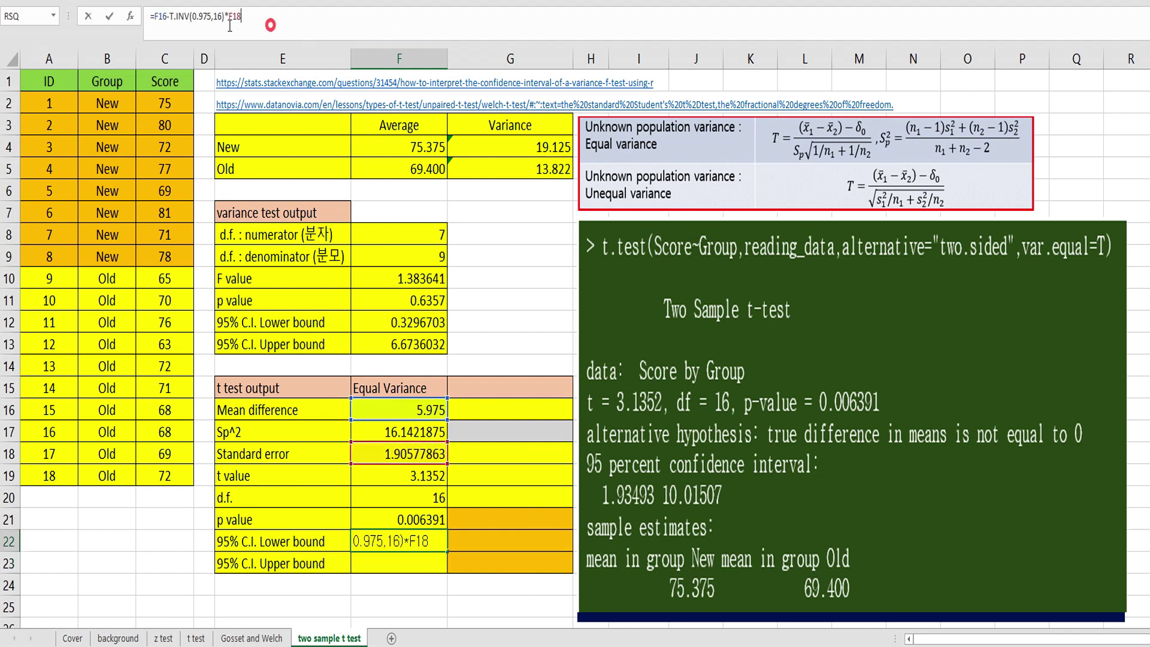
Reuse the lower-bound formula in F23 with the minus changed to plus, giving the upper bound =F16+T.INV(0.975,16)*F18.
key("F2")
key("Escape")
left_click(425, 560)
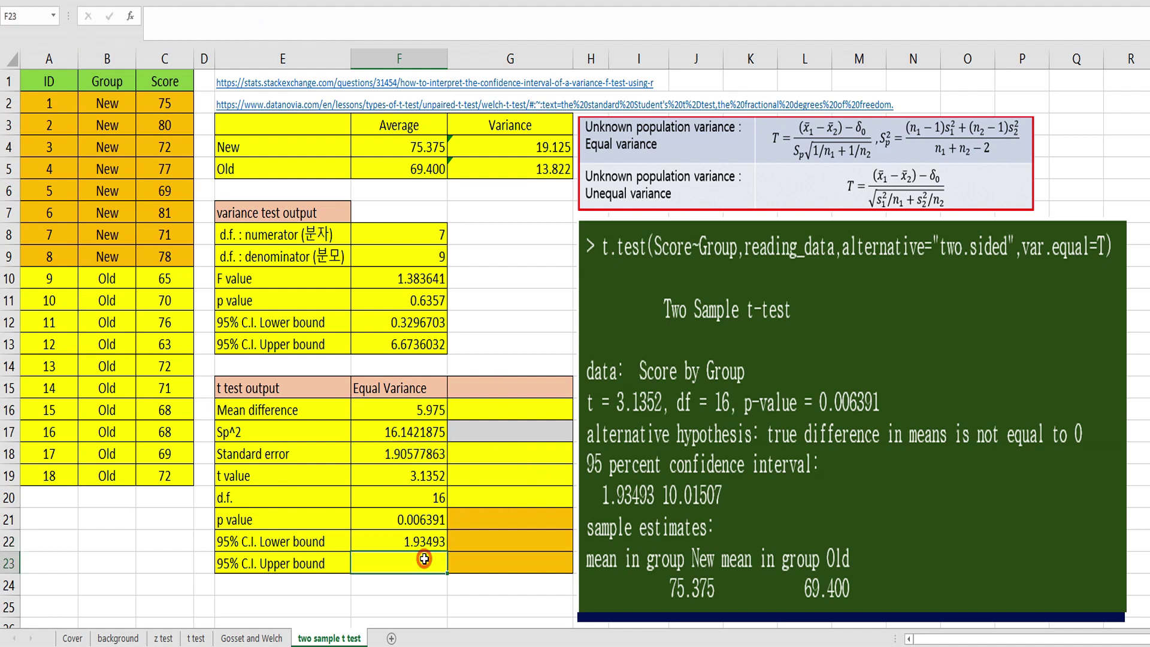
key("F2")
type("=F16-T.INV(0.975,16)*F18")
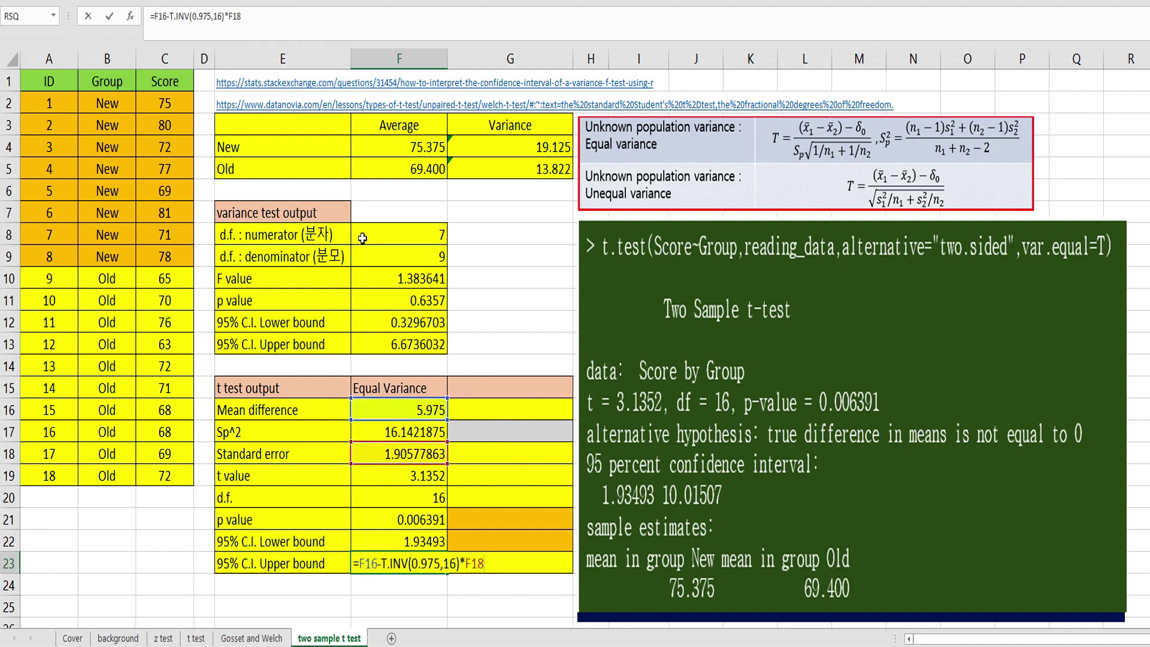
left_click(169, 13)
type("+")
key("Delete")
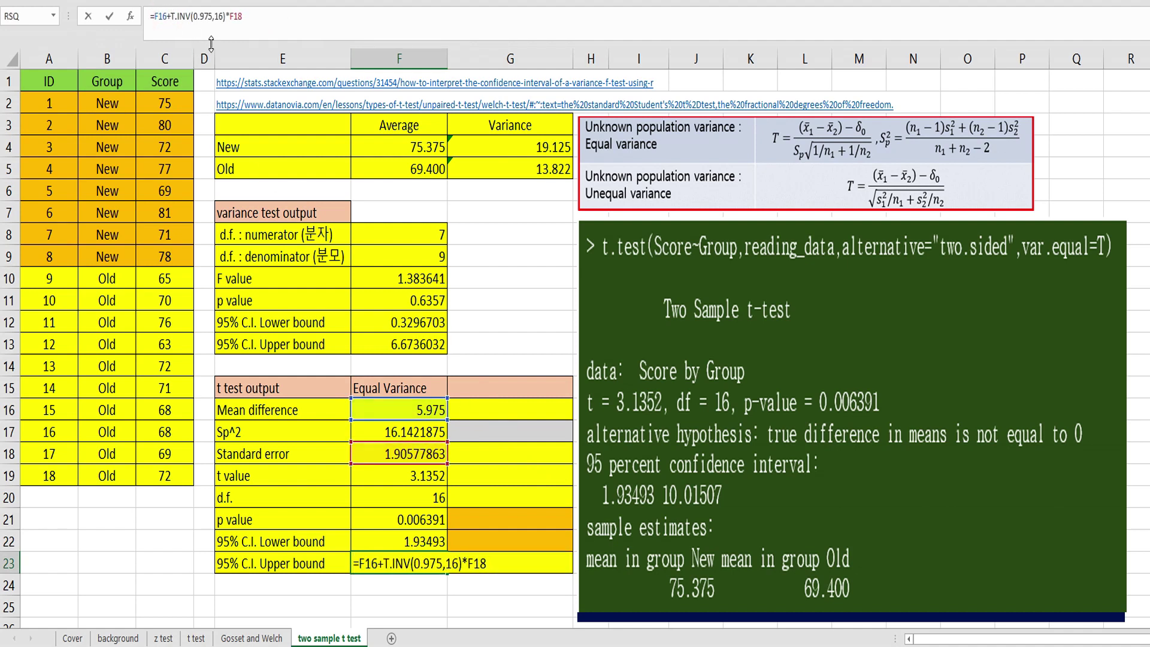
key("Return")
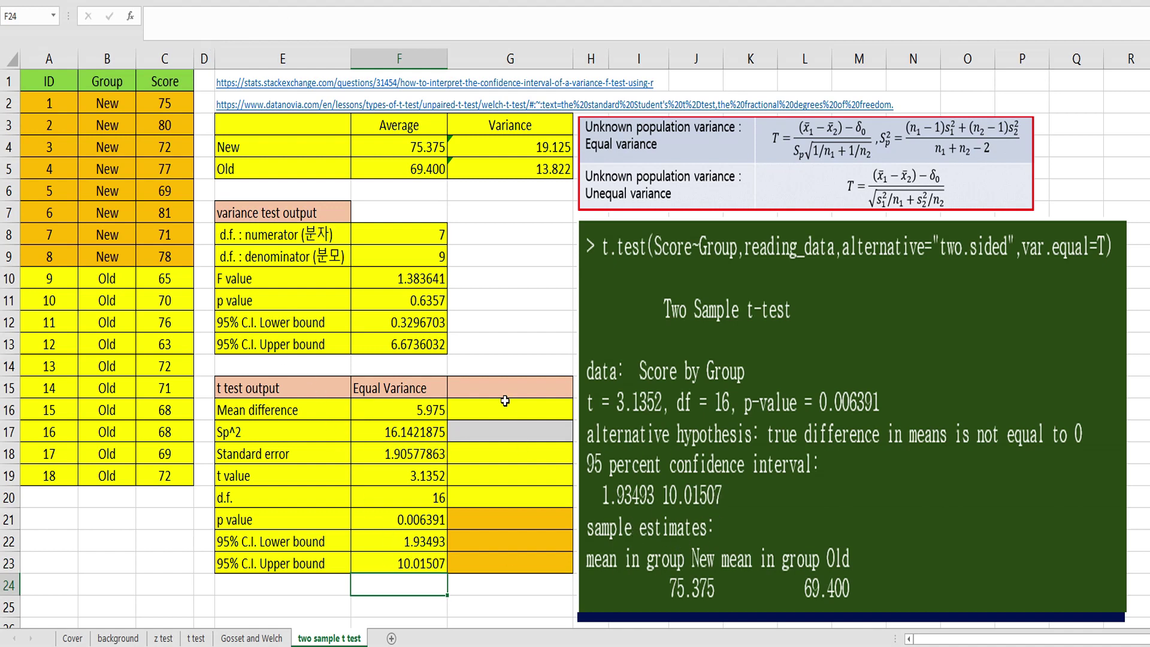
Place the brown Welch t-test output picture over the green one and enter the heading "Unequal Variance" in G15.
left_click(504, 388)
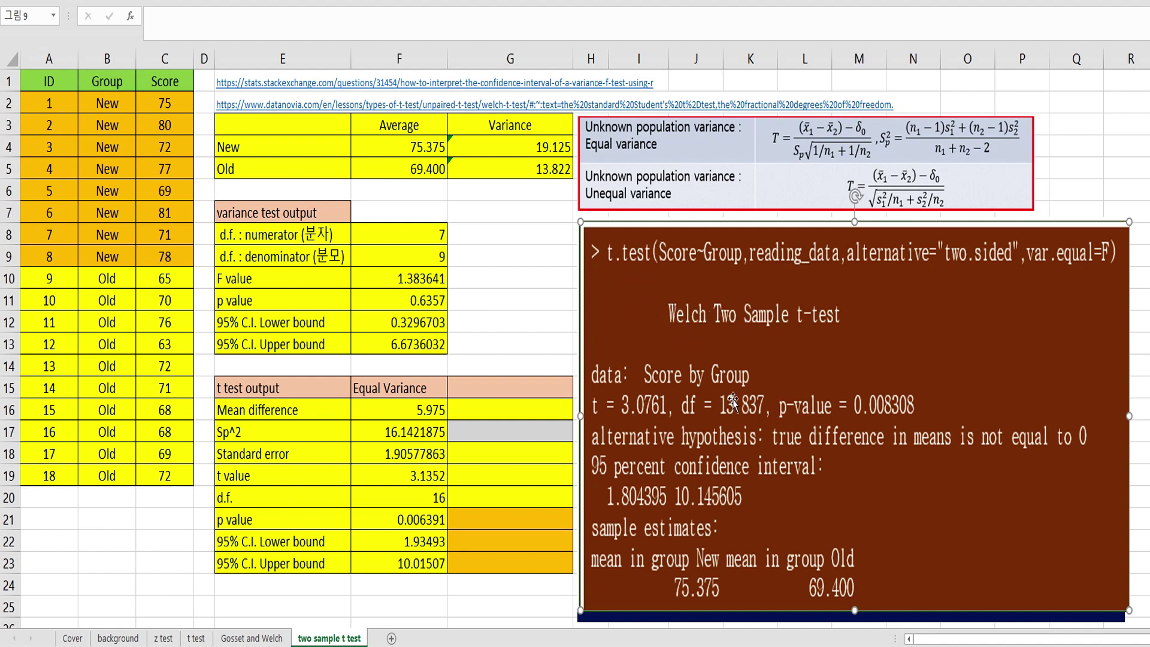
left_click(495, 389)
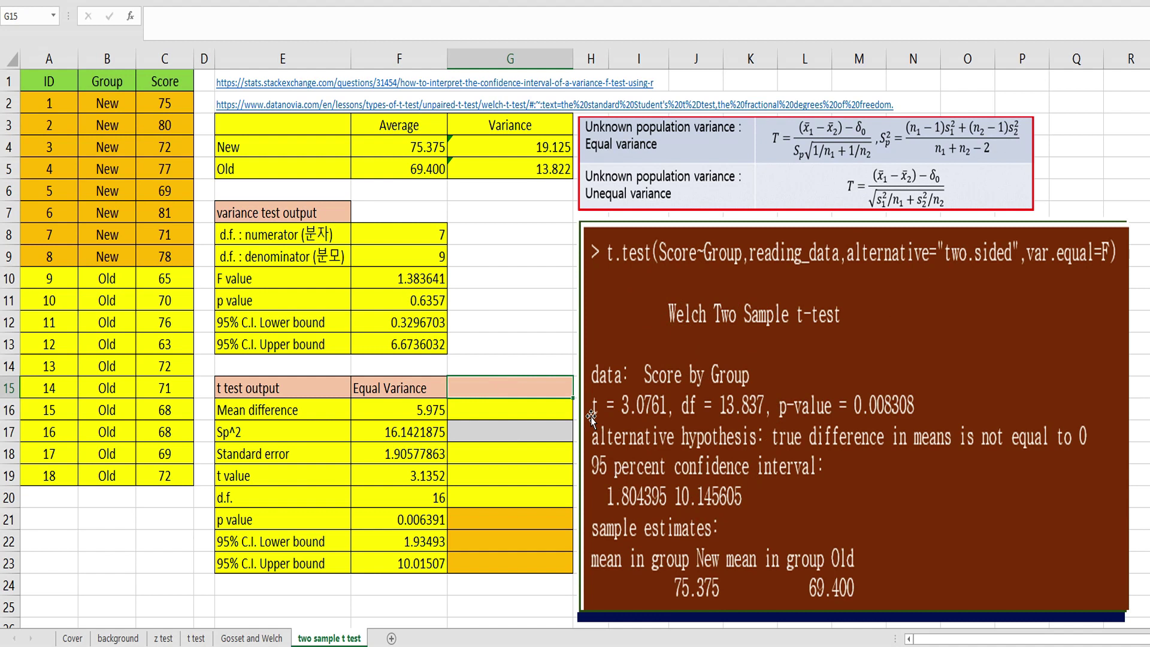
type("Unequal ")
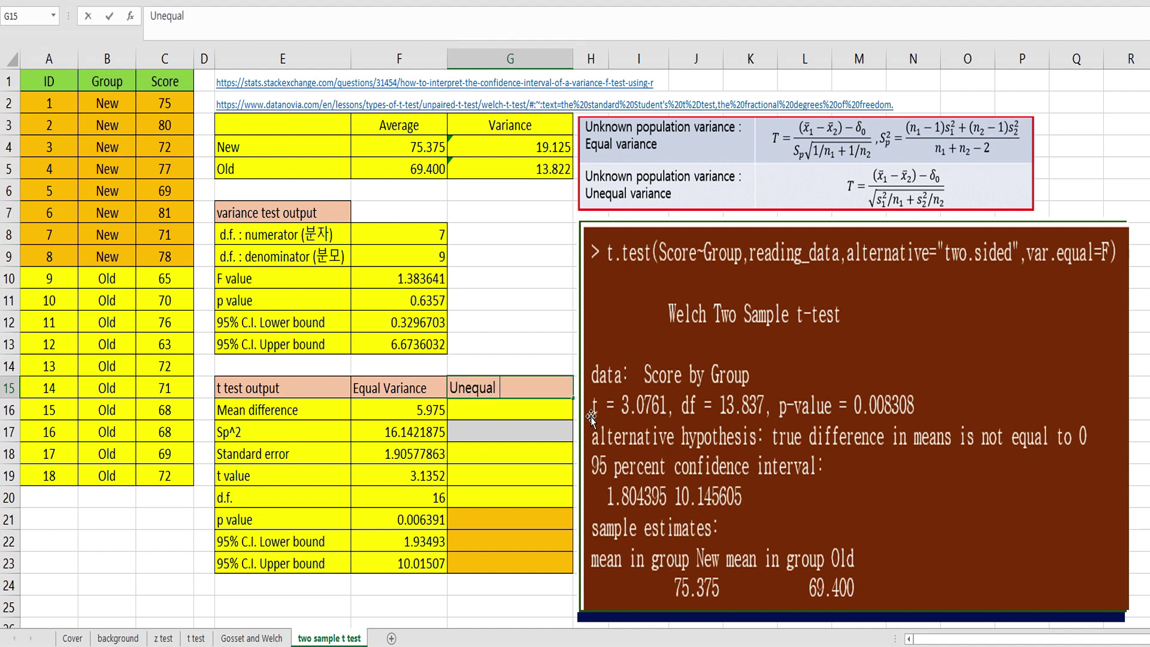
type("Variance")
key("Return")
Link the unequal-variance mean difference in G16 to the equal-variance mean difference with =F16.
type("=")
key("Left")
key("Return")
key("Return")
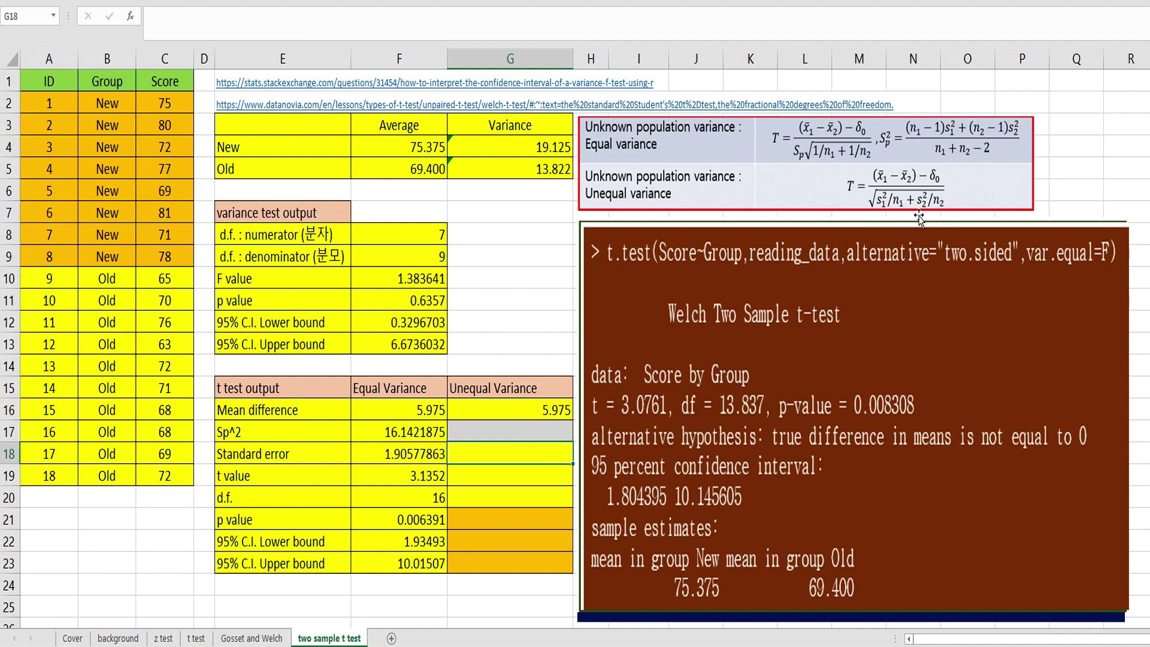
Calculate the unequal-variance standard error in G18 with =SQRT(G4/8+G5/10).
type("=sqrt(")
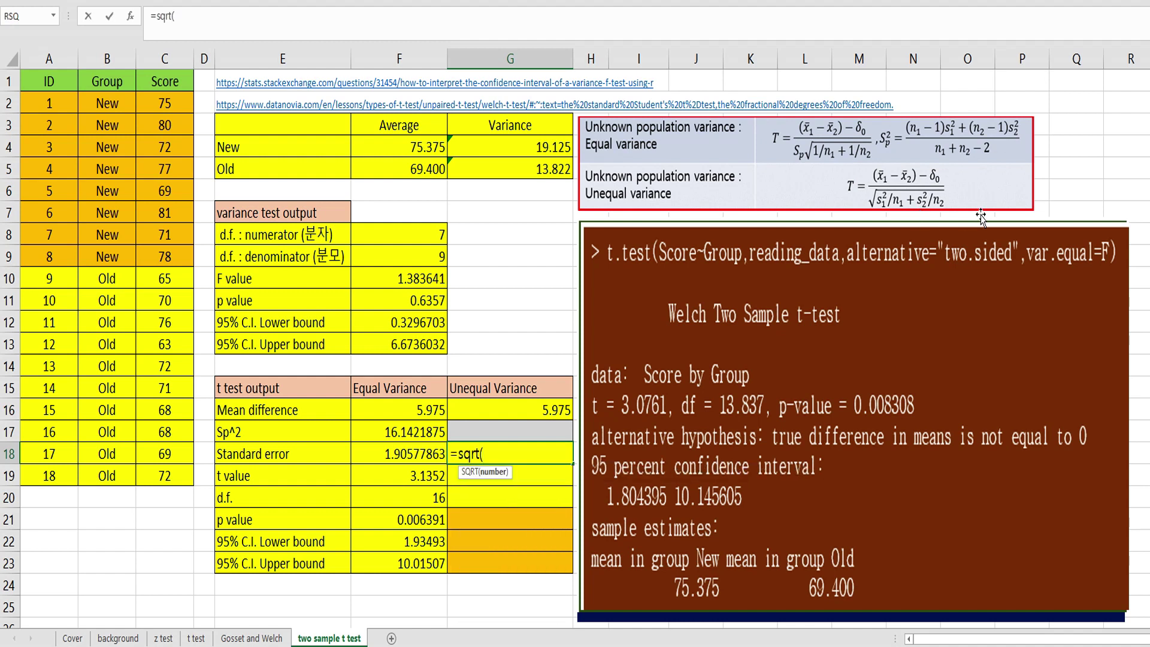
left_click(547, 151)
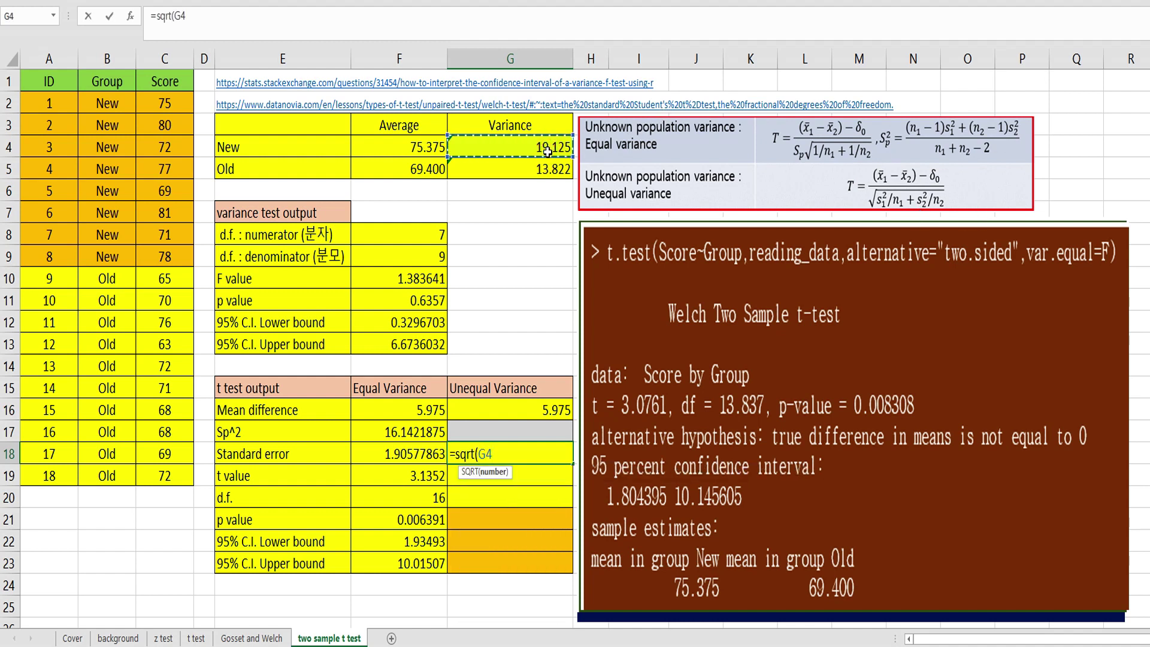
type("/")
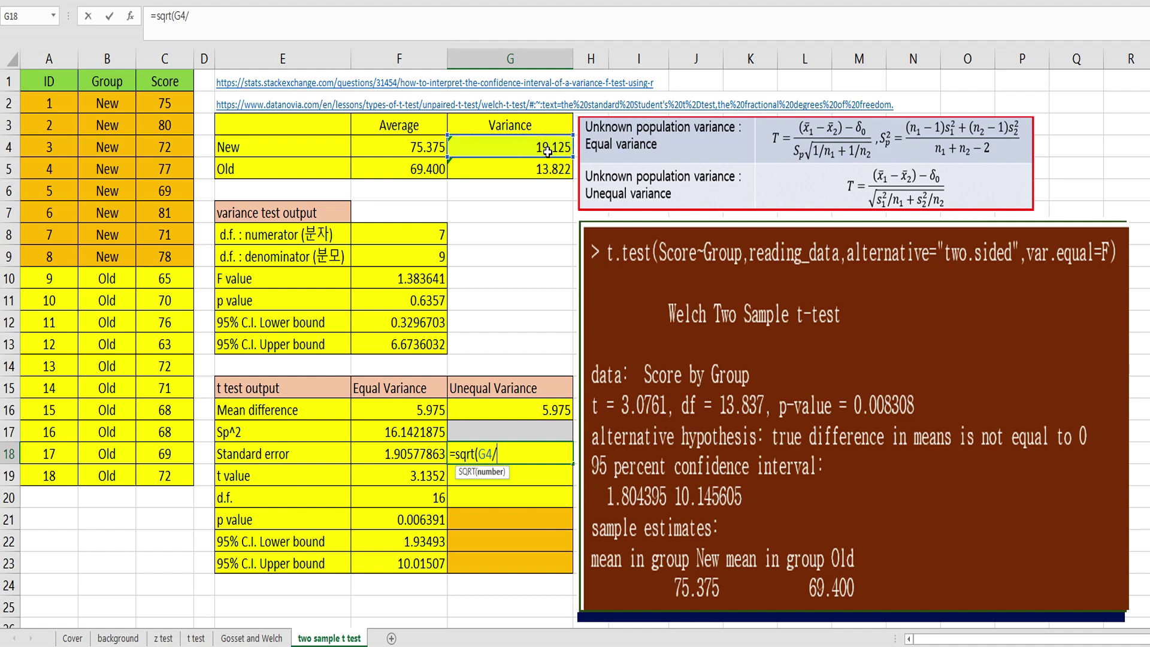
type("8+")
left_click(527, 172)
type("/")
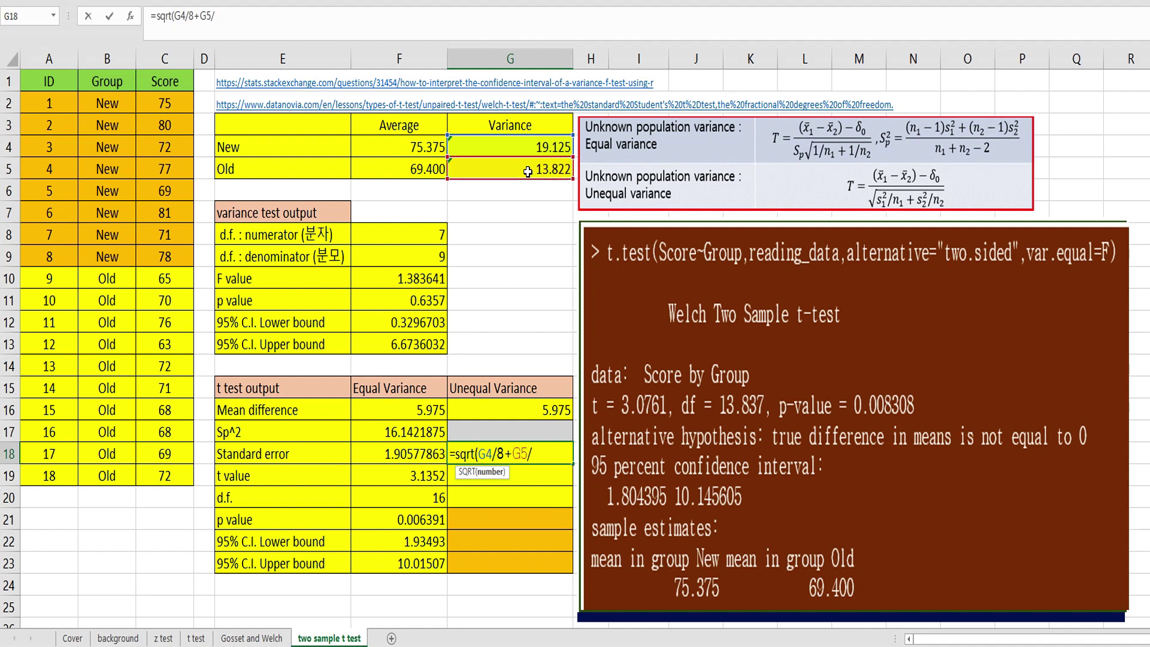
type("10)")
key("Return")
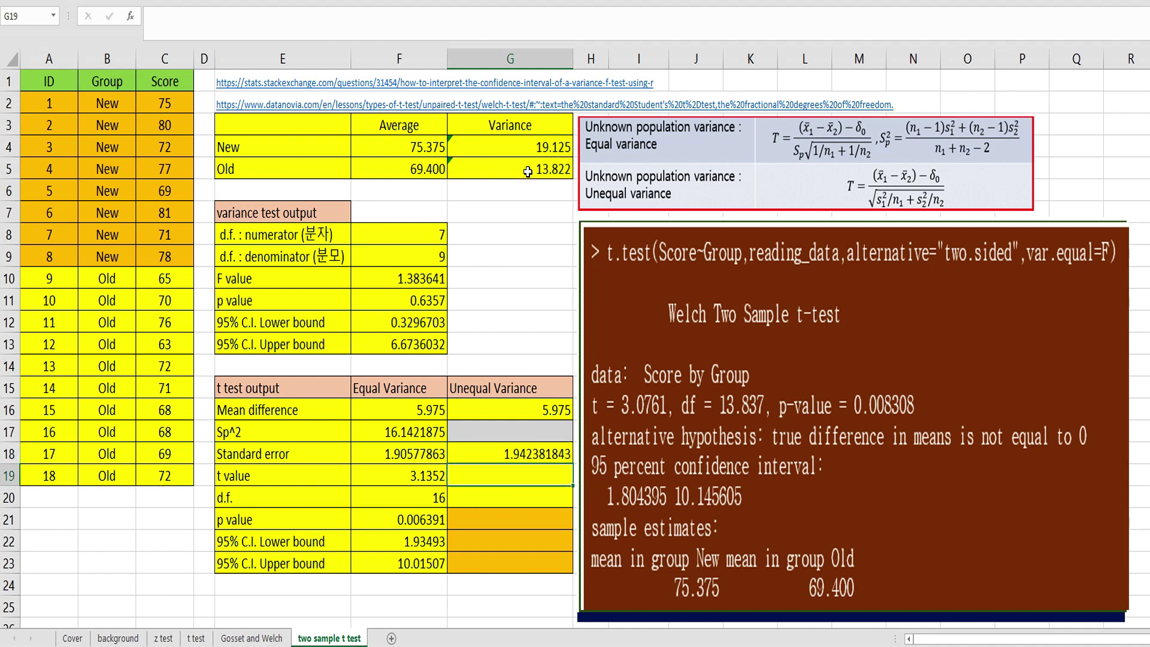
Calculate the unequal-variance t value in G19 by dividing the mean difference in G16 by the standard error in G18.
type("=")
key("Up")
key("Up")
key("Up")
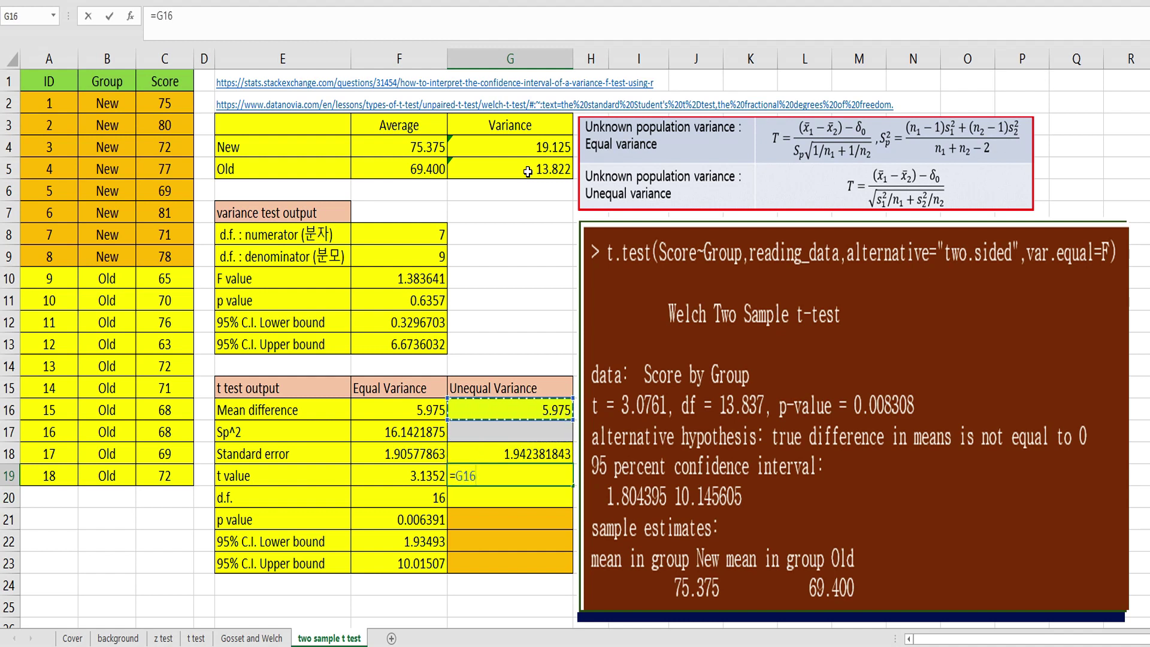
type("/")
key("Up")
key("Return")
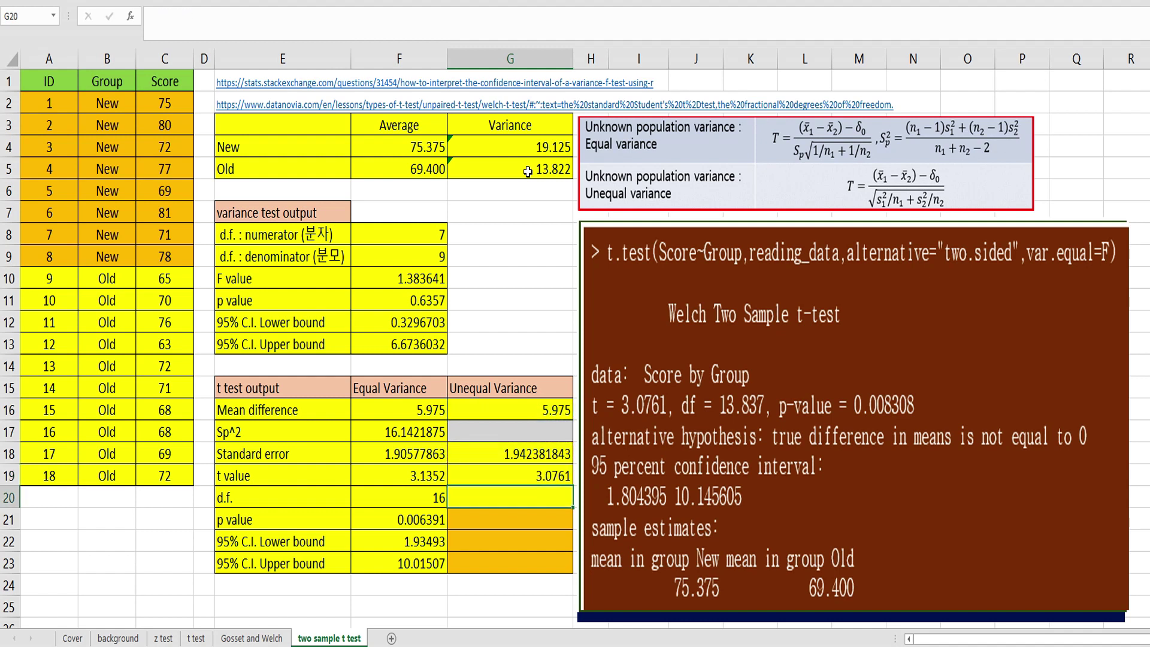
key("Up")
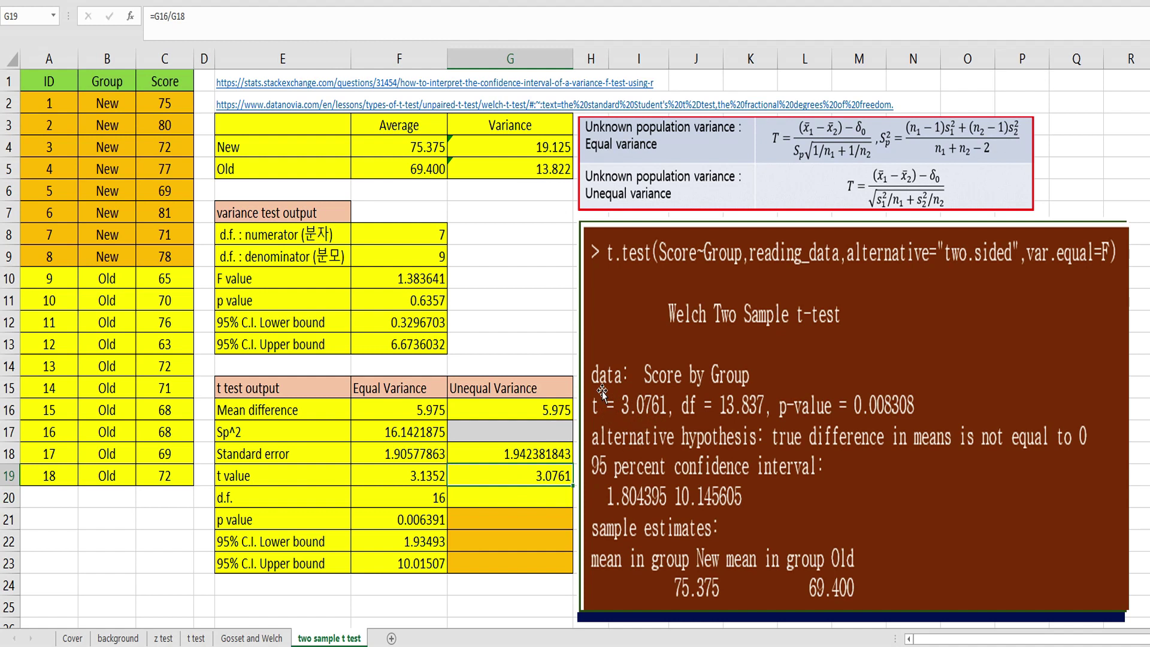
key("Return")
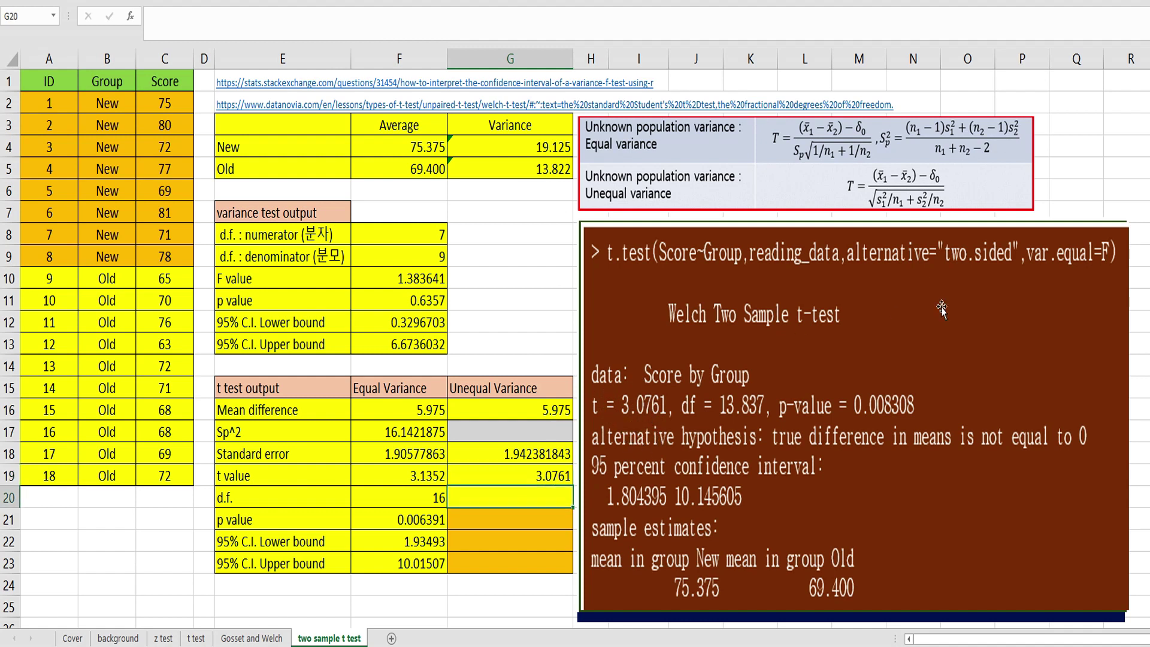
Place the Welch degrees-of-freedom formula picture over rows 8 to 12 and calculate G20 with =(G4/8+G5/10)^2/(G4^2/(64*7)+G5^2/(100*9)).
left_click_drag(1147, 122, 193, 291)
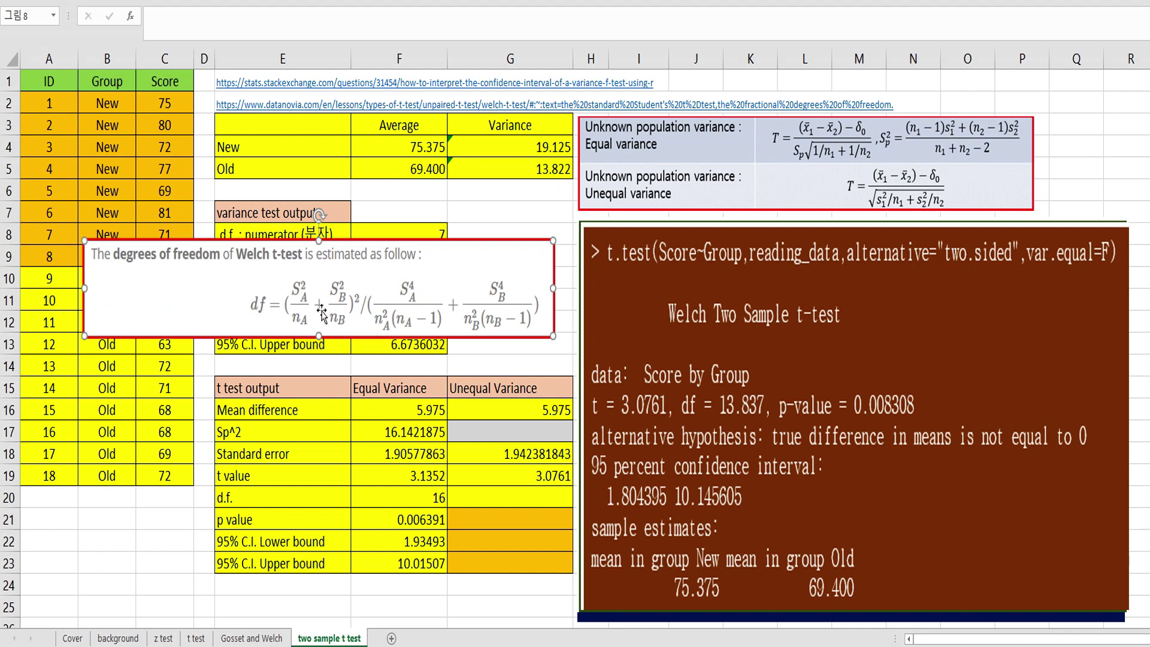
left_click(488, 503)
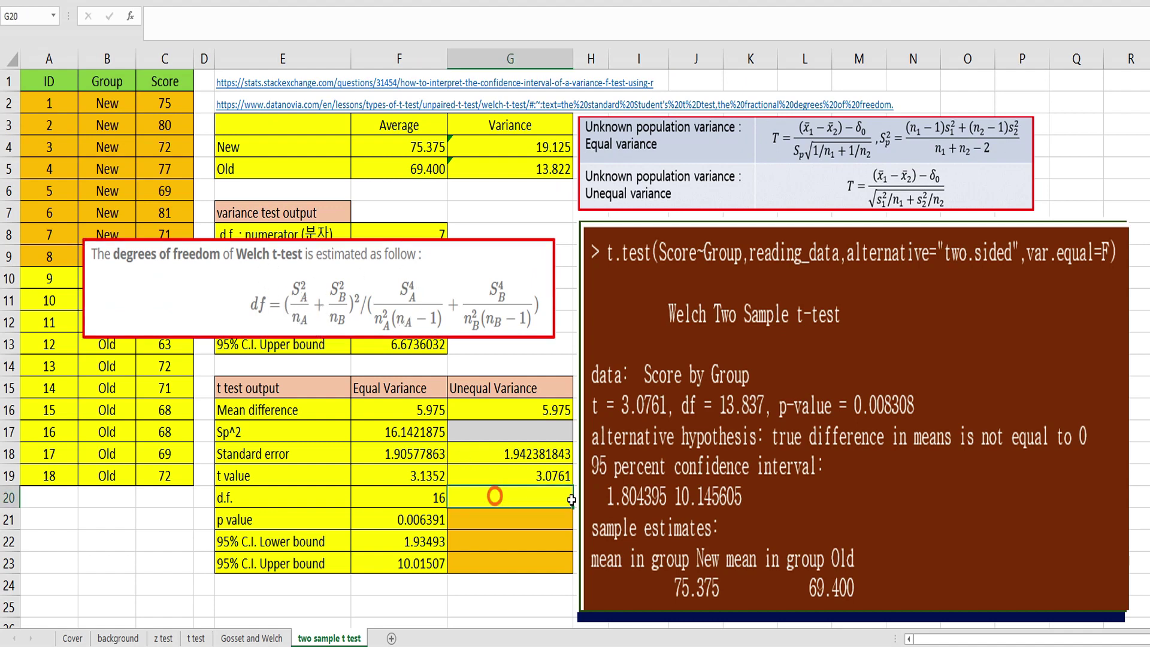
type("=(")
left_click(503, 147)
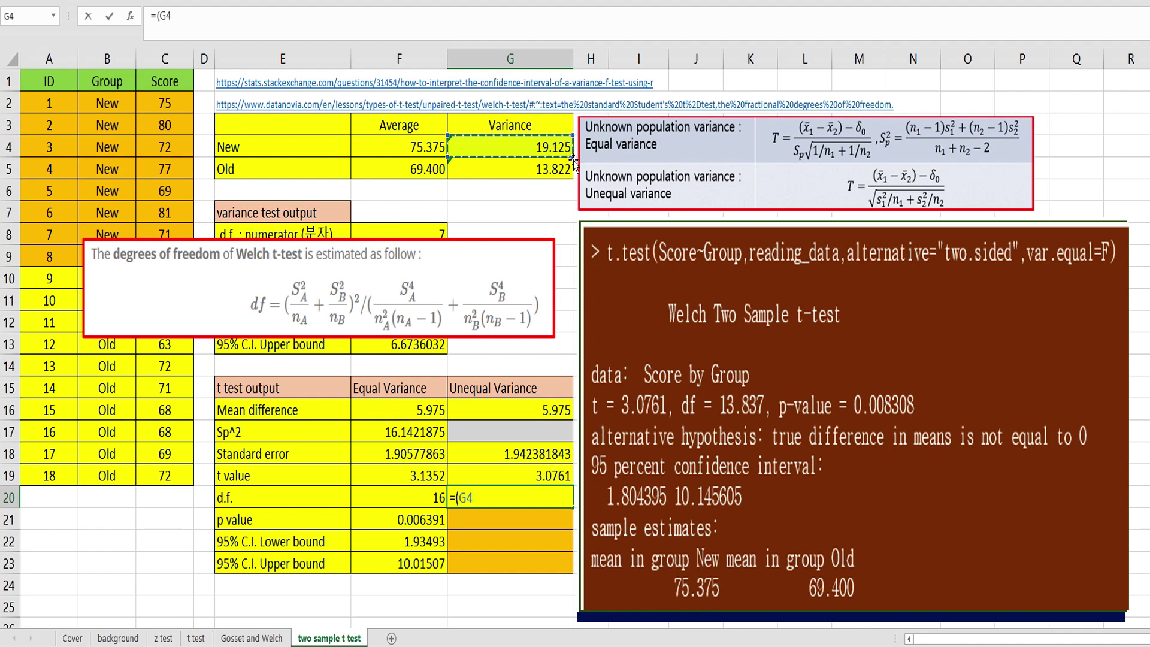
type("/8")
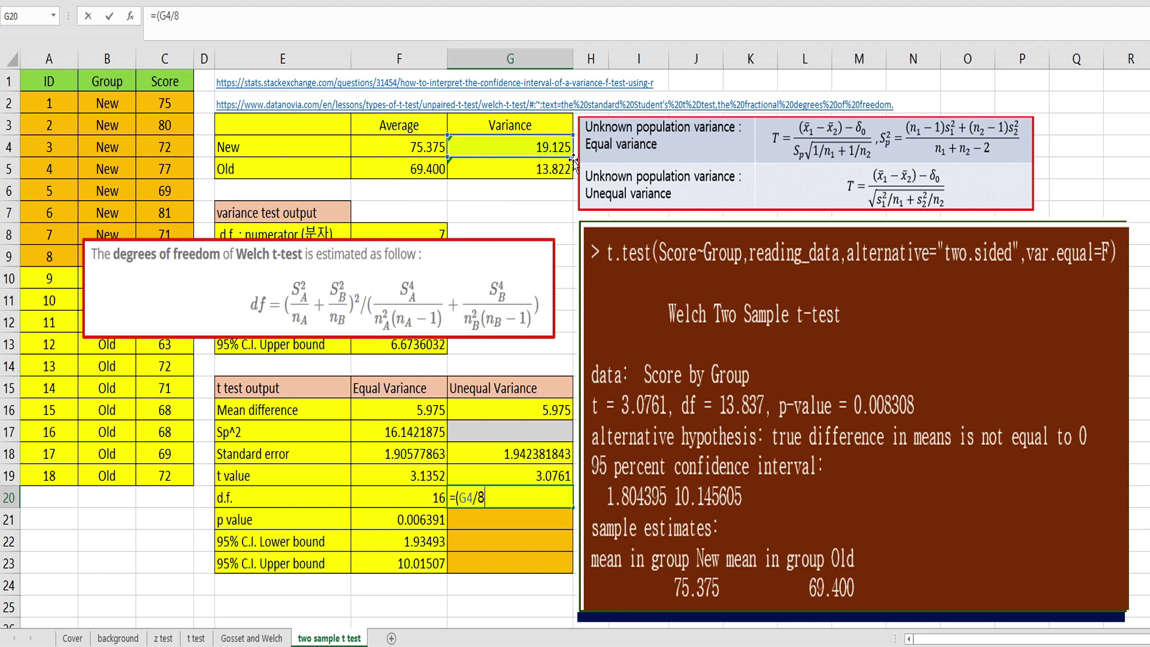
type("+")
left_click(539, 174)
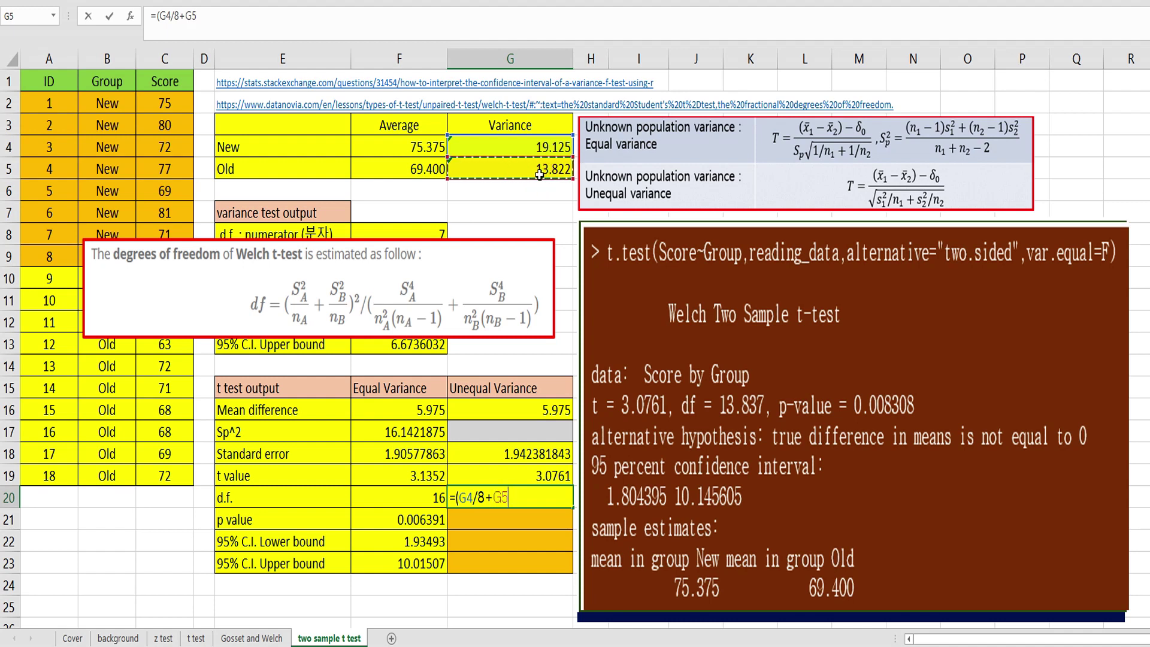
type("/10)^2/(")
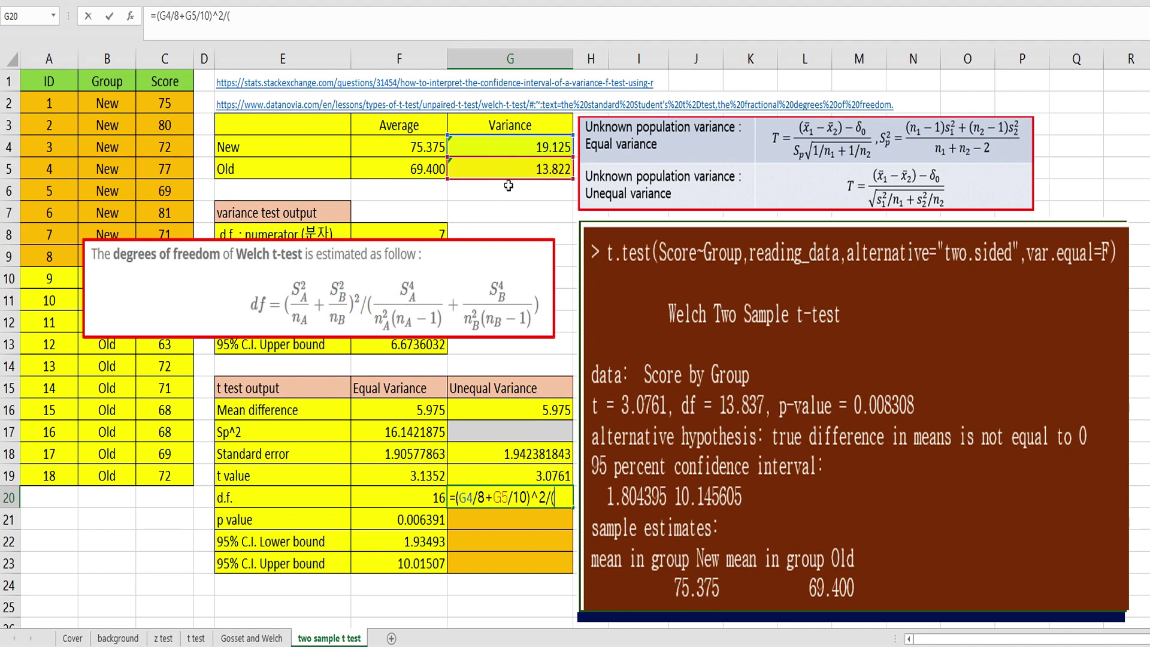
left_click(508, 148)
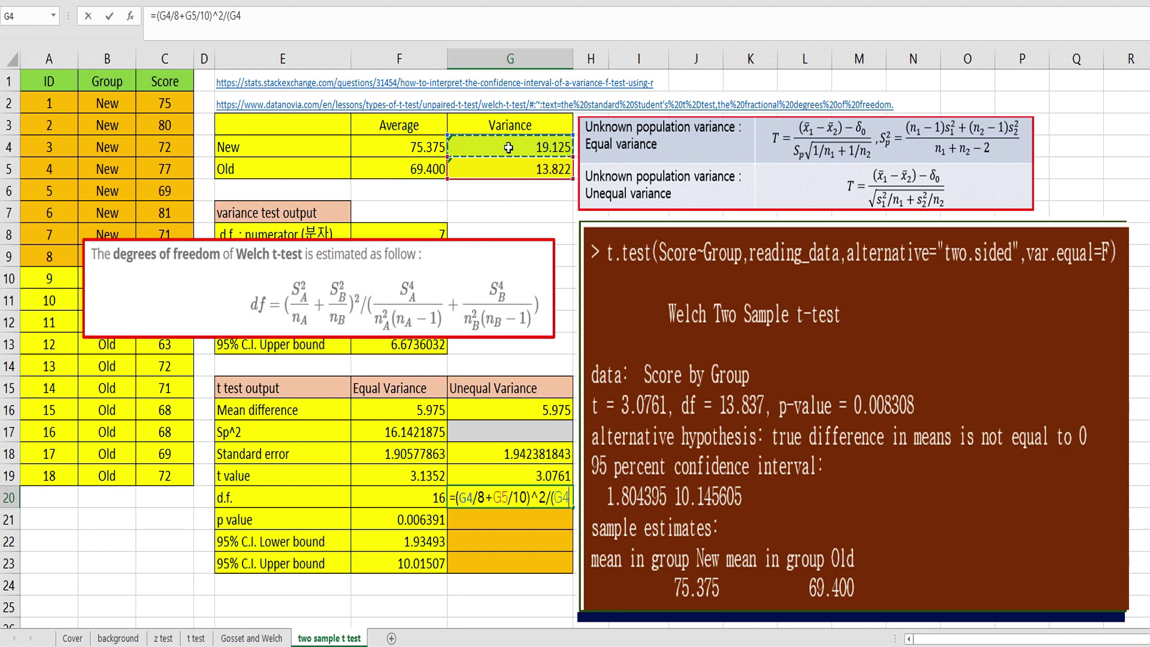
type("^2/")
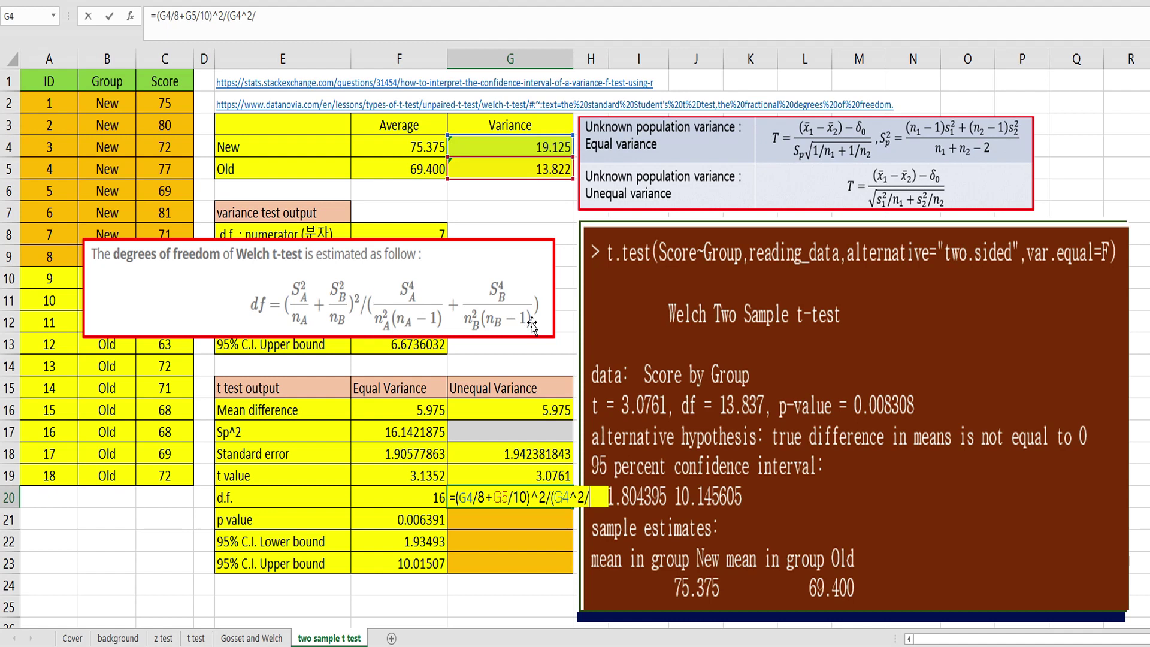
type("(64*7)+")
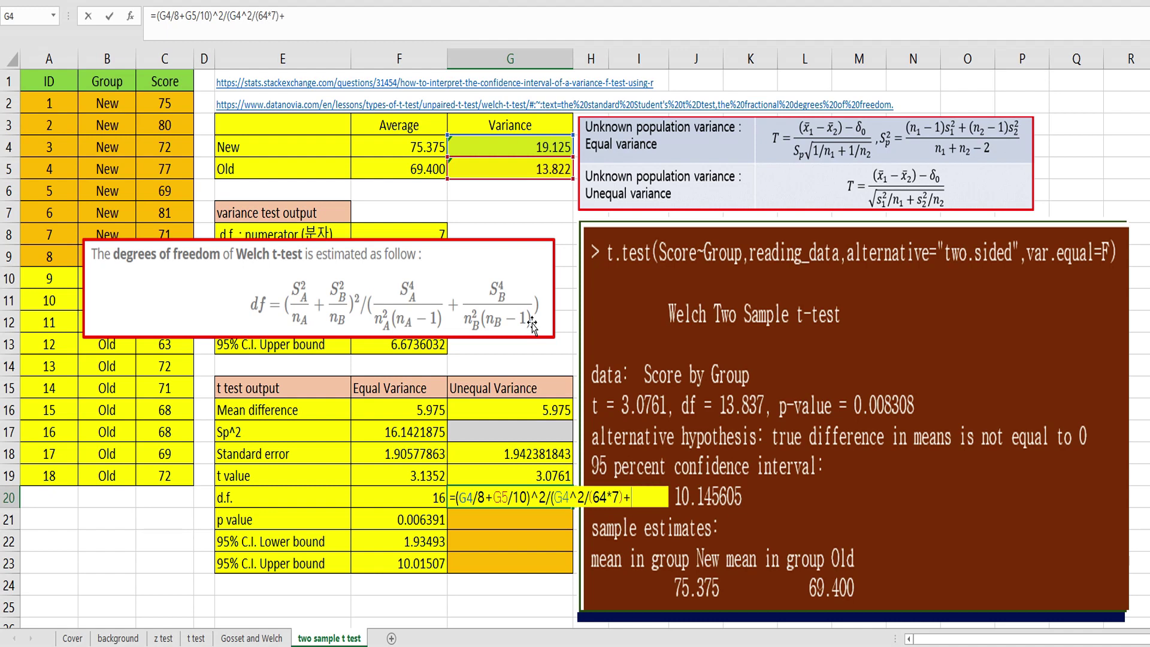
left_click(546, 166)
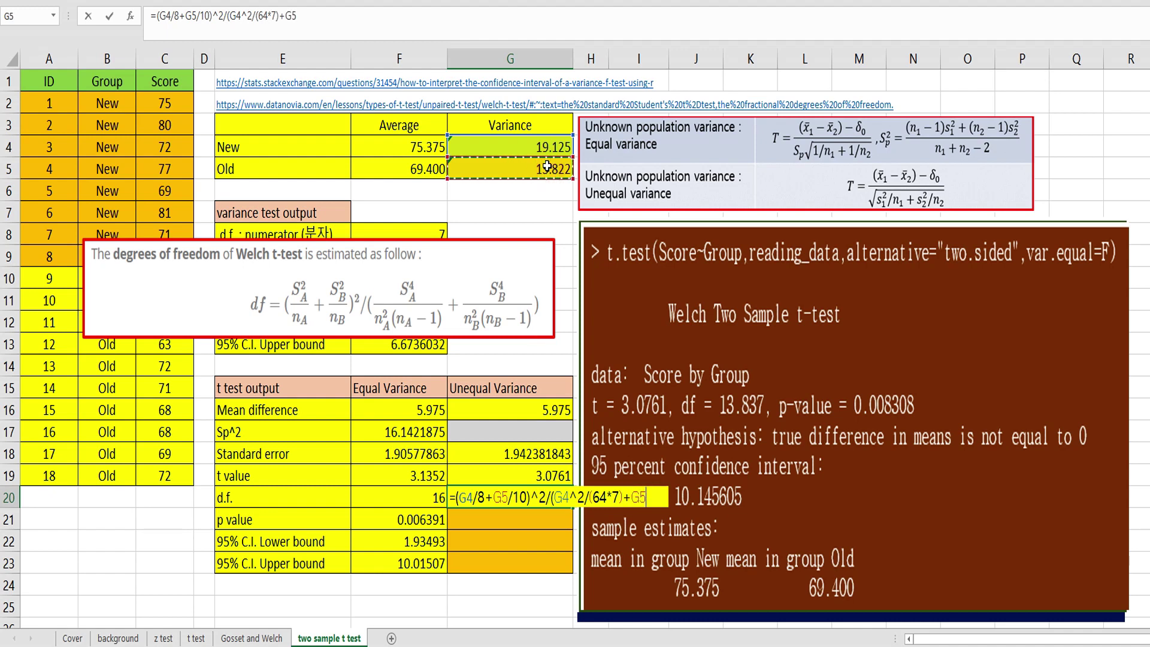
type("^2/100")
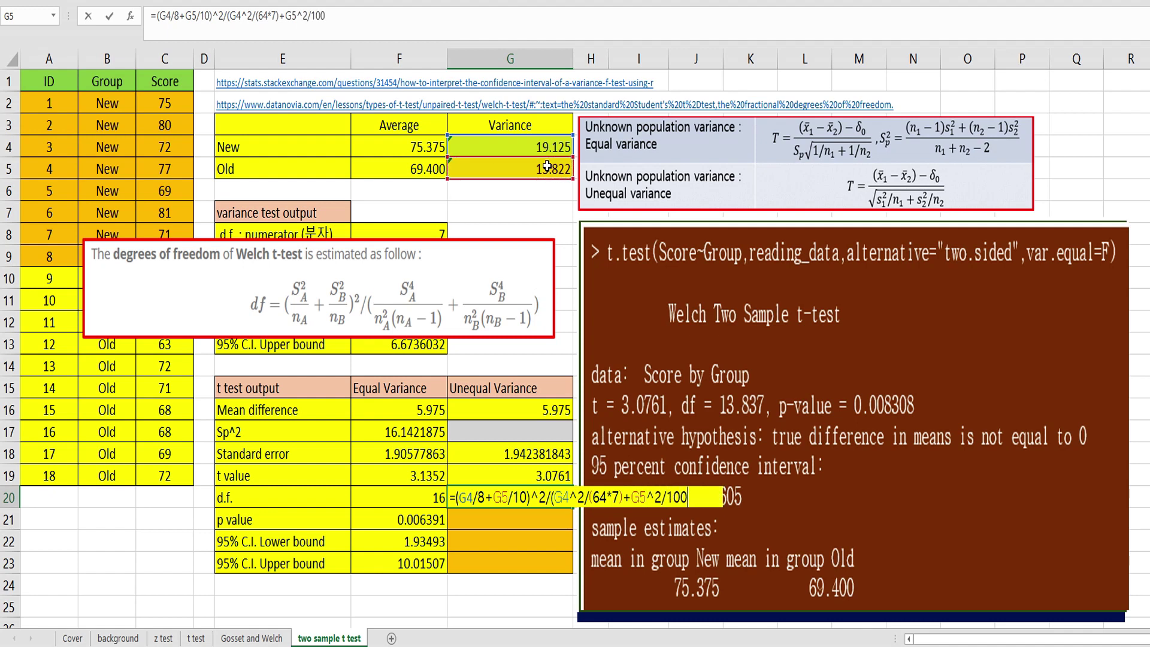
key("BackSpace")
key("BackSpace")
key("BackSpace")
type("(100*9))")
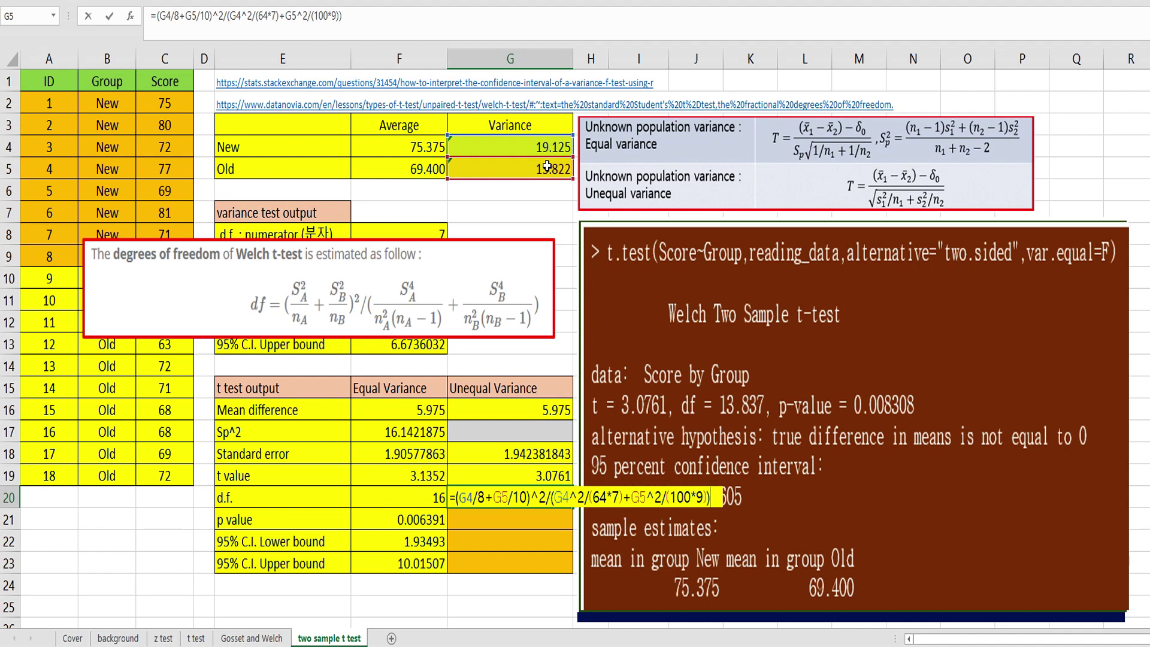
key("Return")
key("Up")
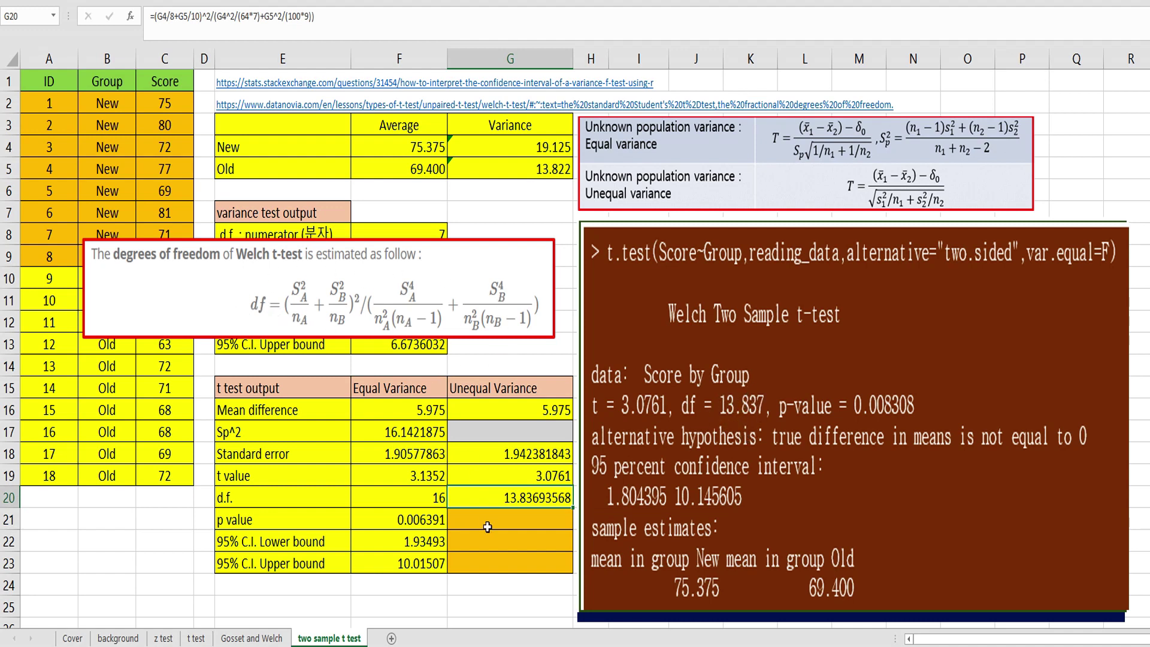
Place the purple picture of R's pt and qt output over rows 14 to 19 and review the equal-variance p value formula in F21.
left_click(488, 523)
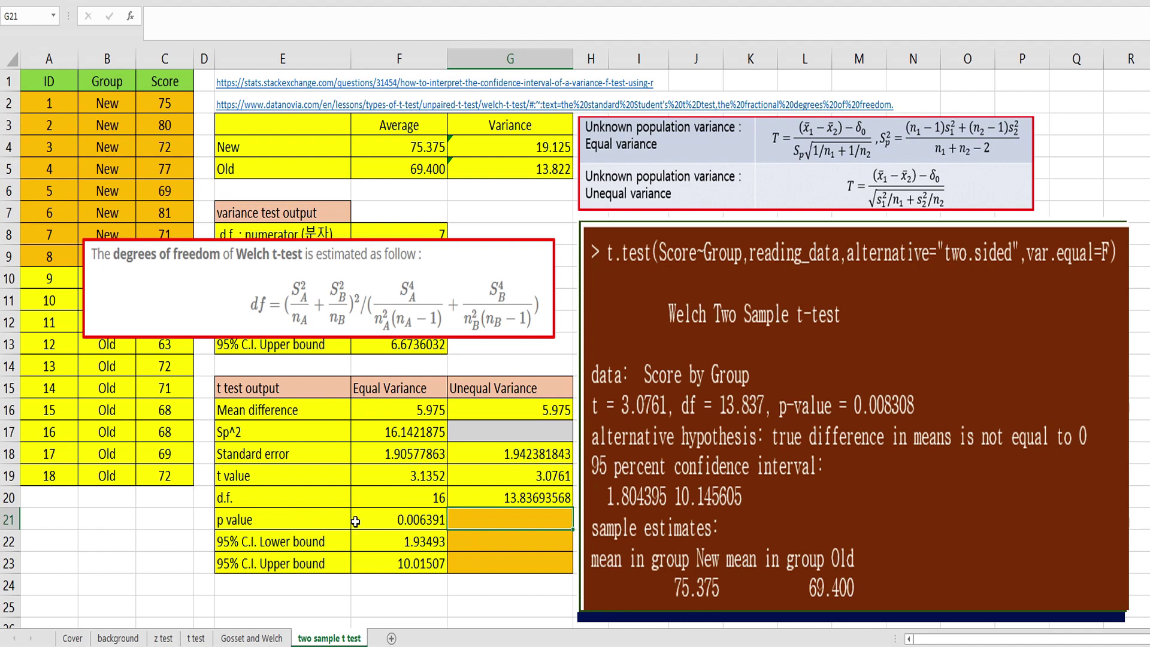
left_click(400, 524)
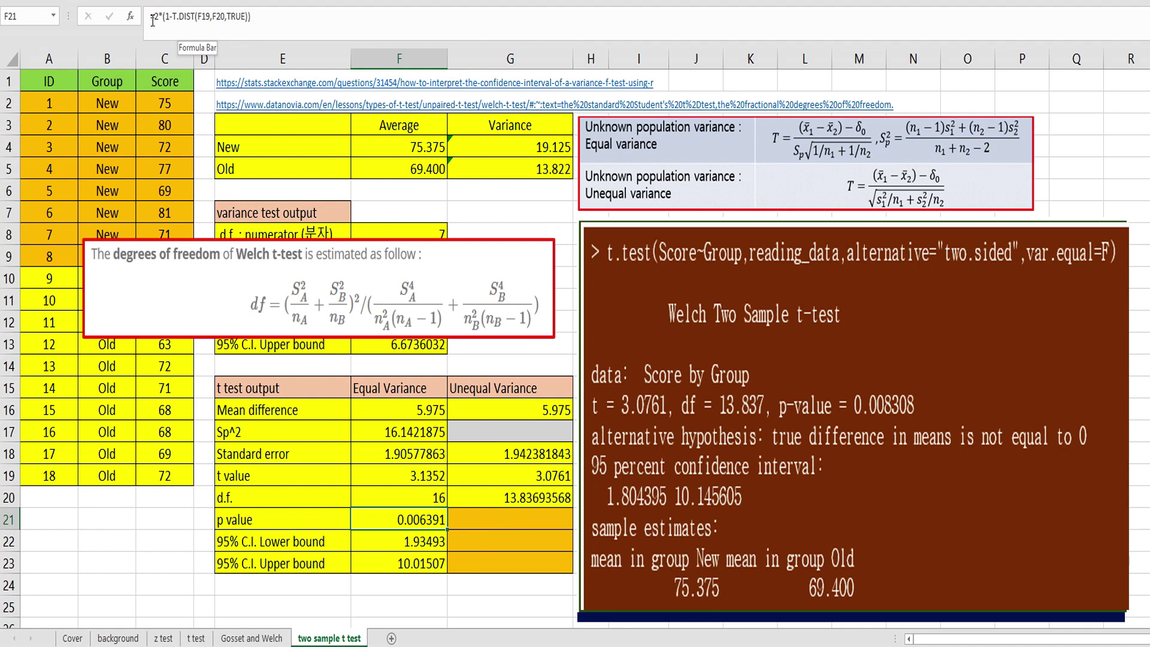
key("ctrl+v")
left_click_drag(384, 410, 122, 399)
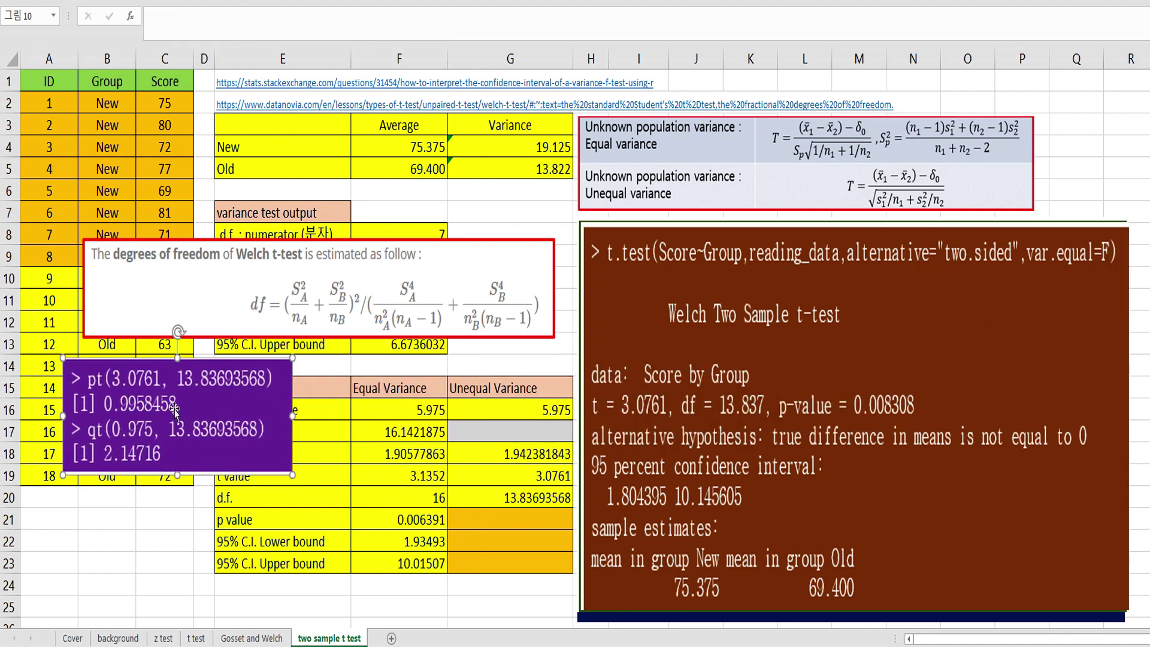
left_click(398, 523)
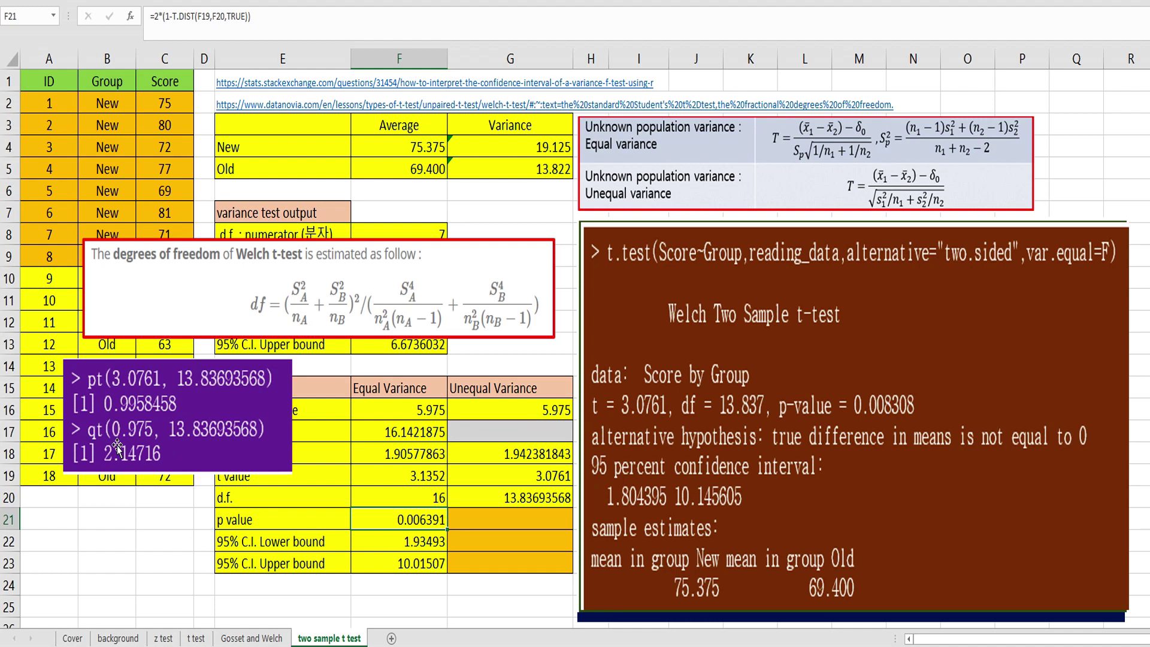
Calculate the unequal-variance p value in G21 from R's pt result with =2*(1-0.9958458).
left_click(502, 516)
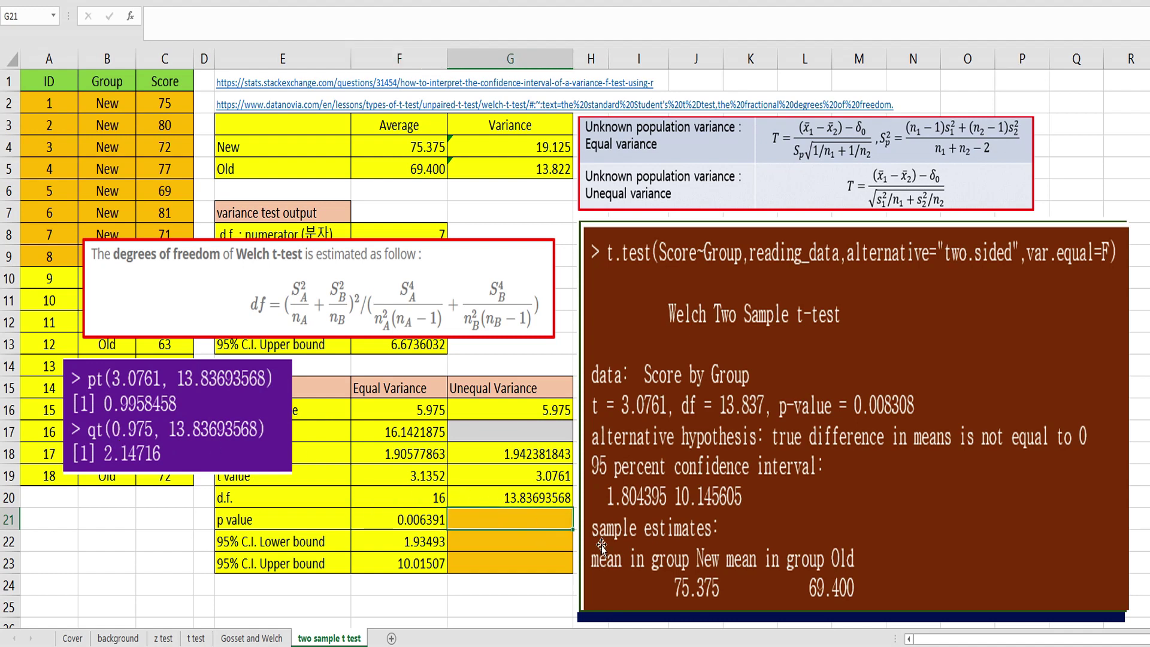
type("=2*")
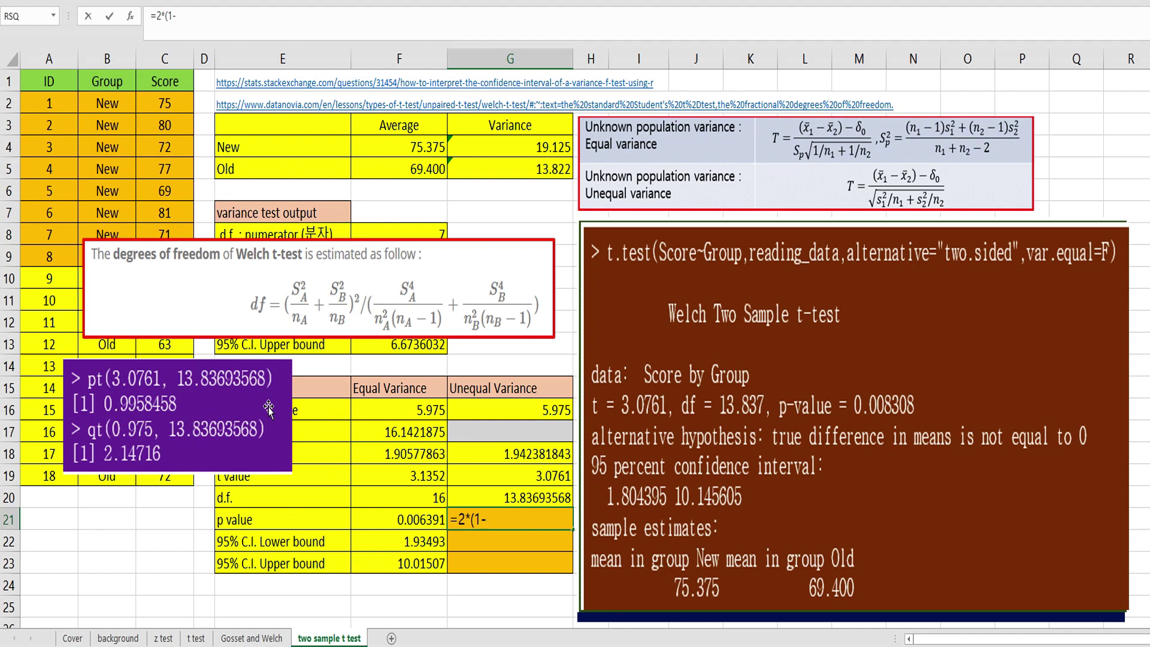
type("0.9958458")
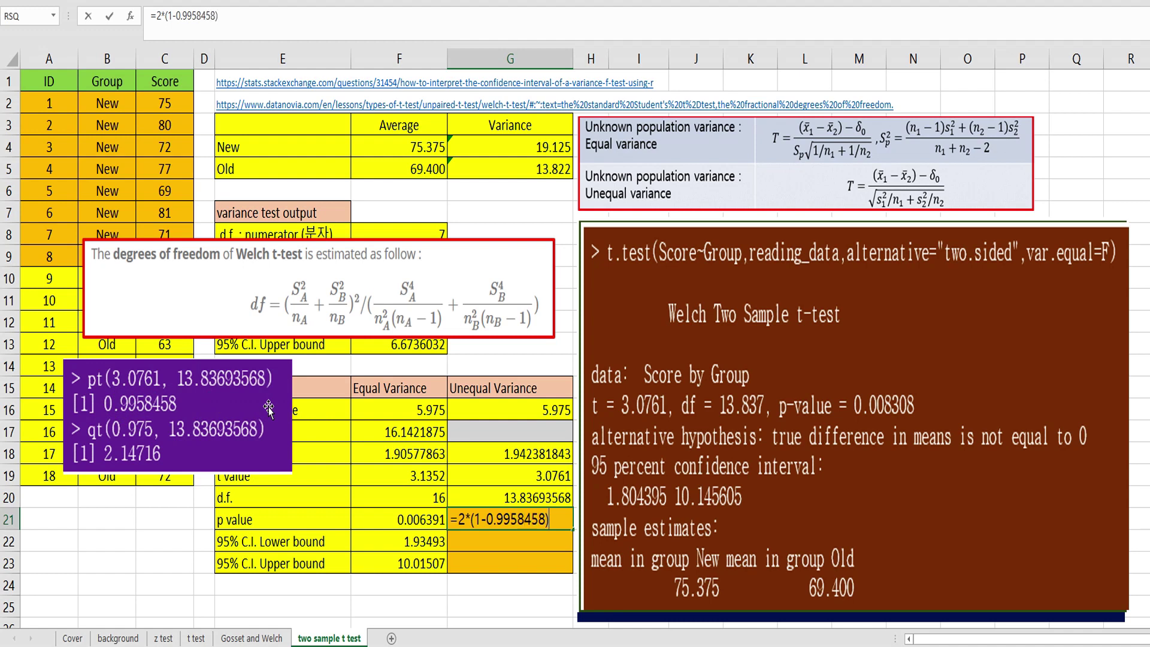
key("Return")
key("Up")
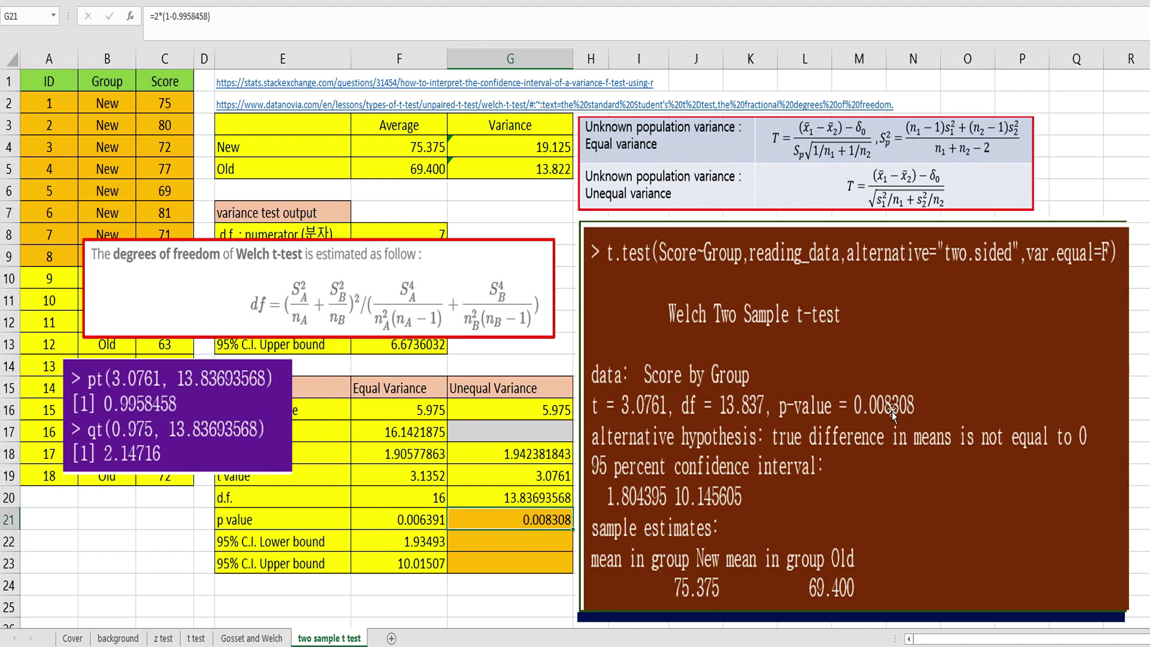
Calculate the unequal-variance 95% C.I. lower bound in G22 with =G16-2.14716*G18, using R's qt value.
key("Down")
key("Left")
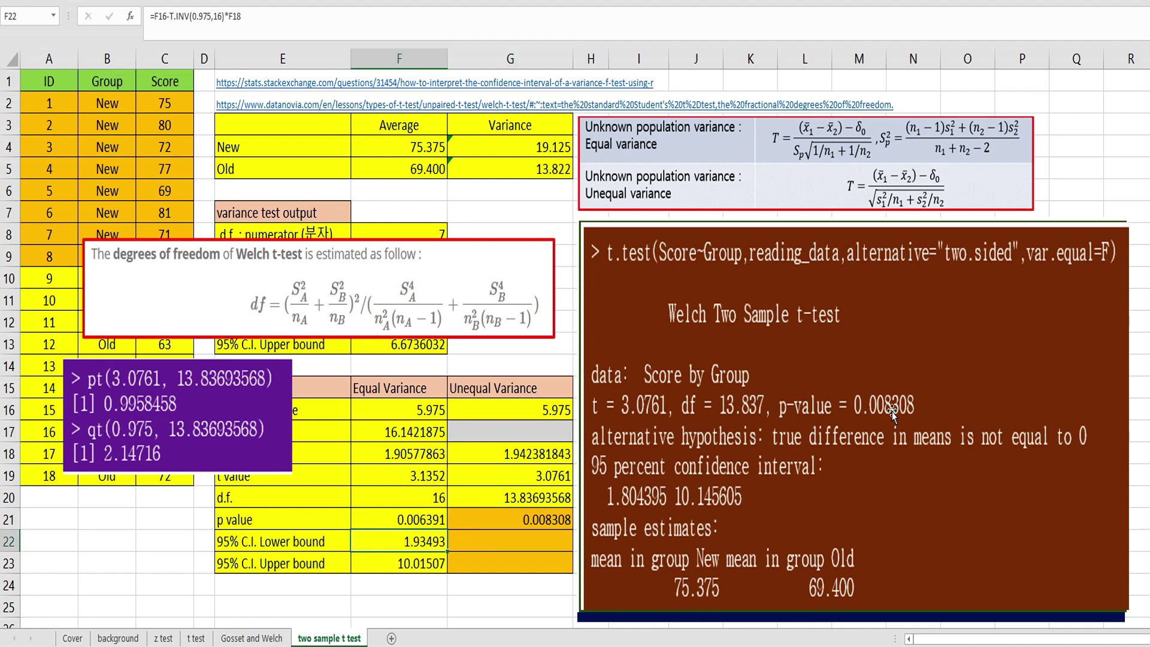
key("Right")
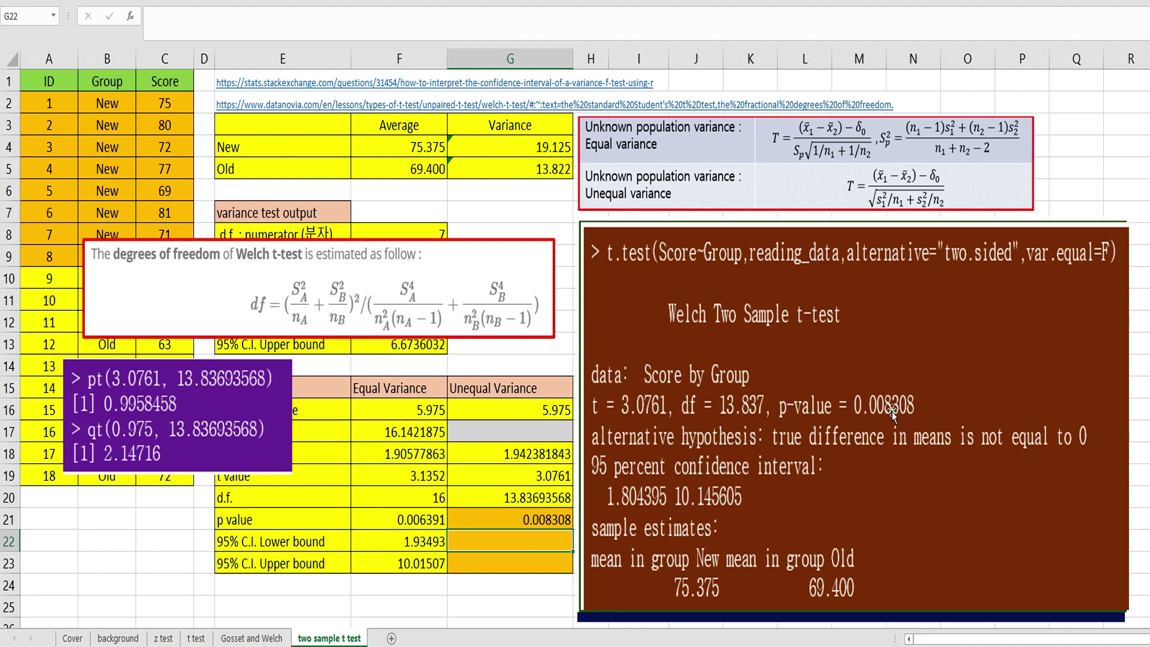
type("=")
key("Up")
key("Up")
key("Up")
key("Up")
key("Up")
key("Up")
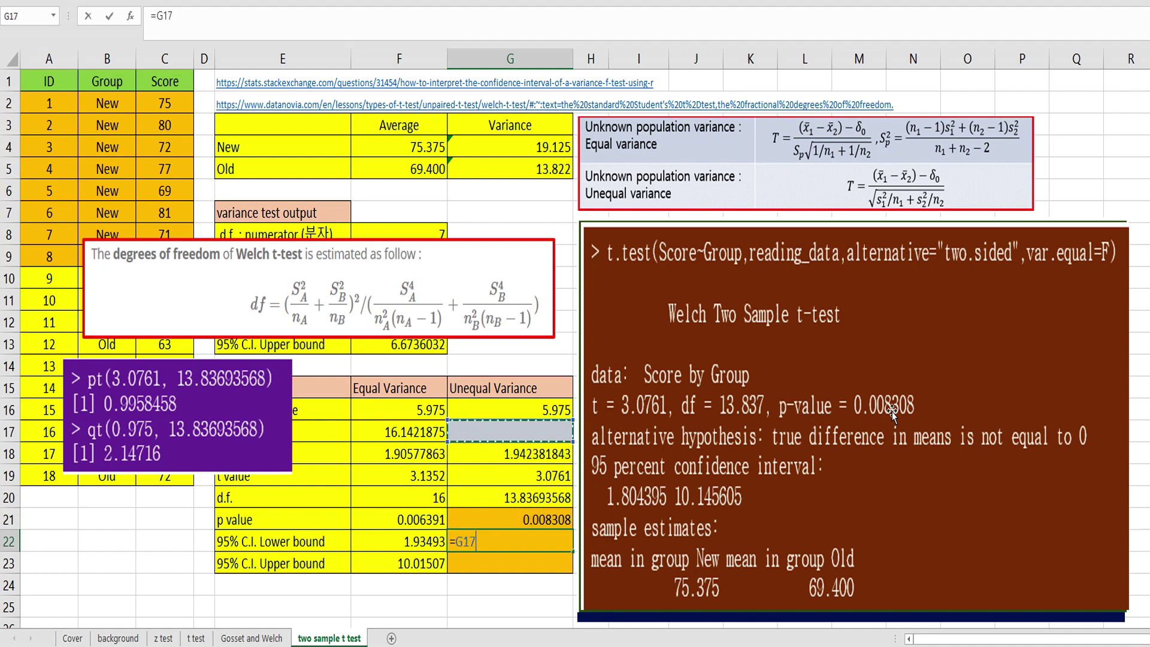
type("-")
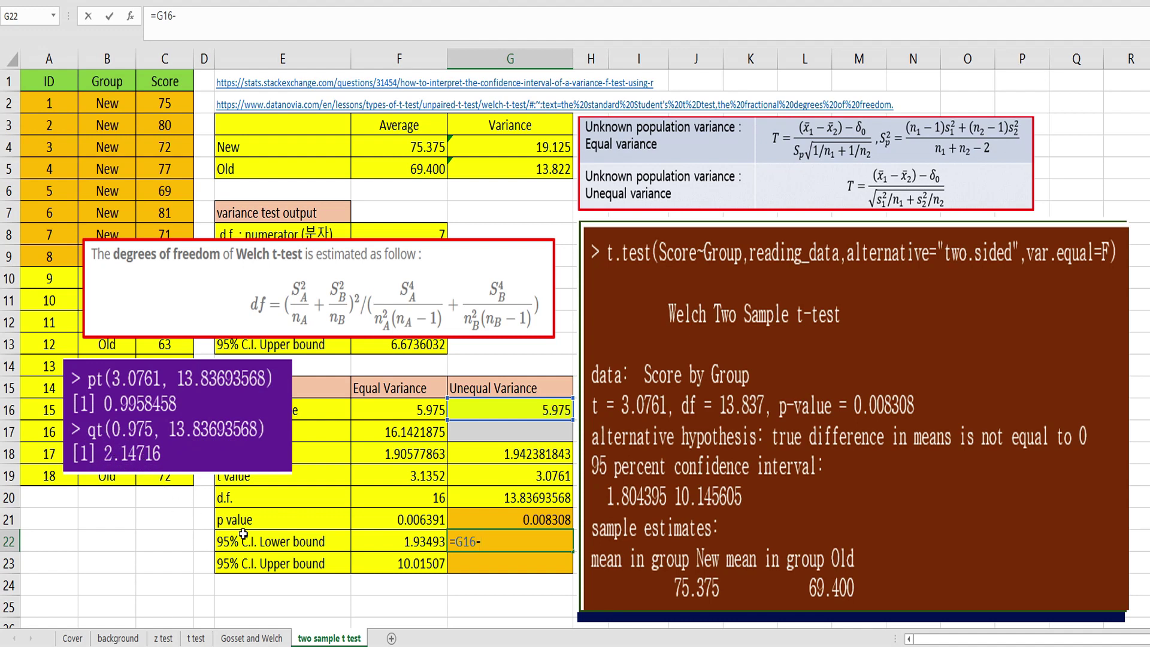
type("14")
type("16*")
key("Up")
key("Up")
key("Up")
key("Up")
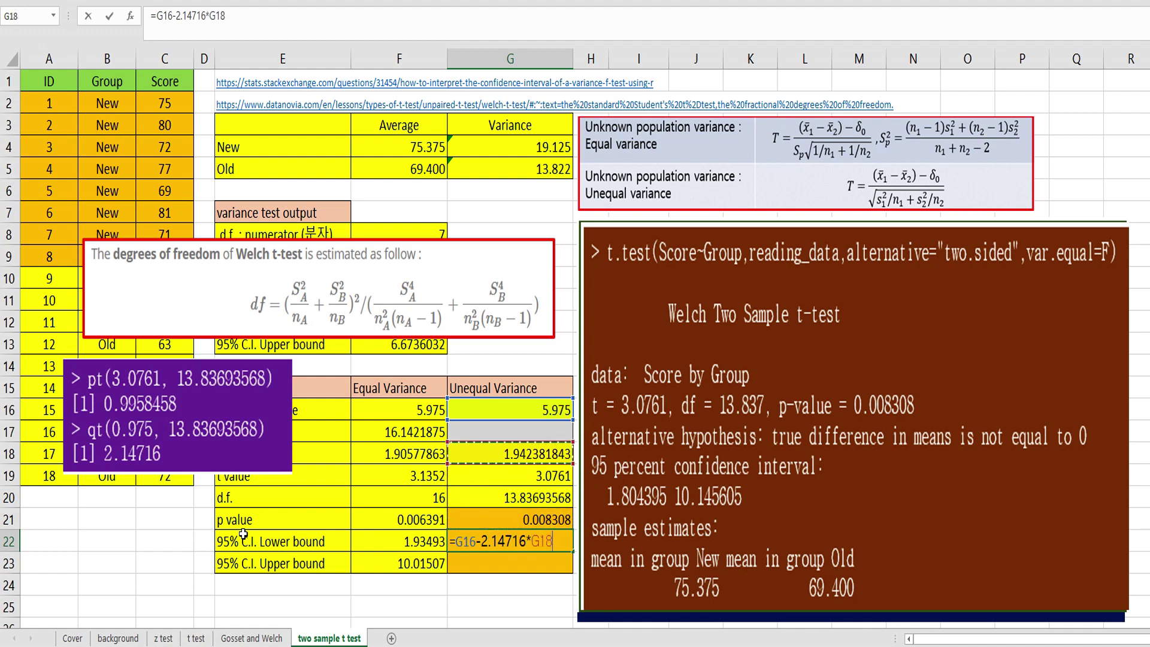
key("Return")
key("Up")
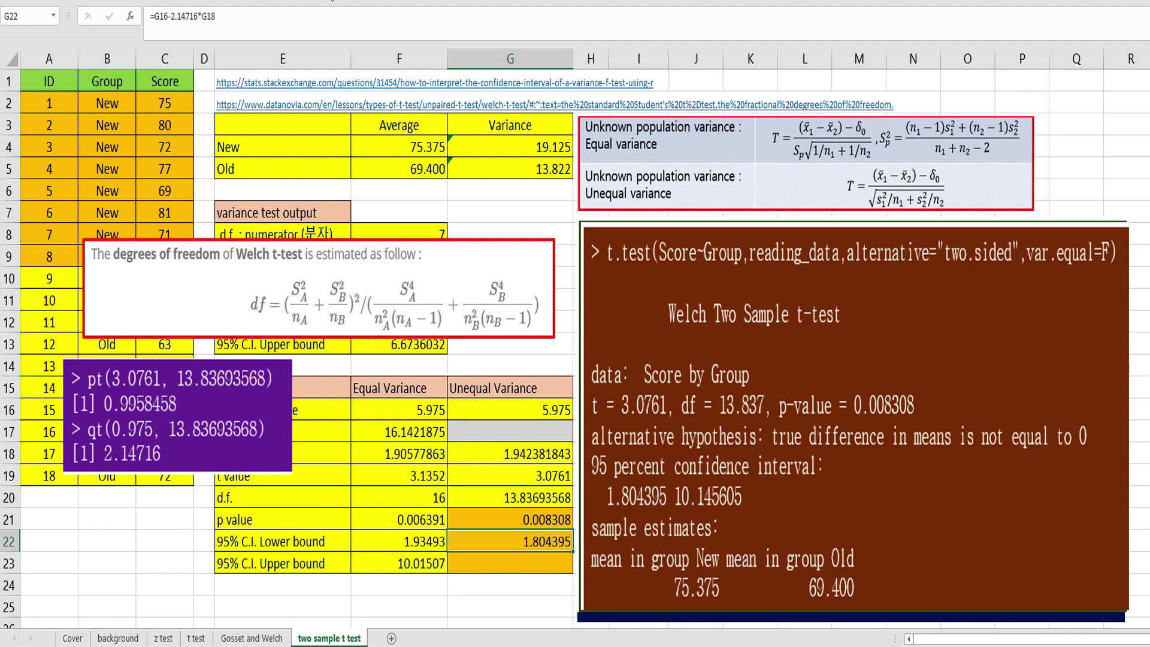
Reuse the lower bound formula for the 95% C.I. upper bound in G23 as =G16+2.14716*G18 and compare both bounds with R's output.
left_click(233, 14)
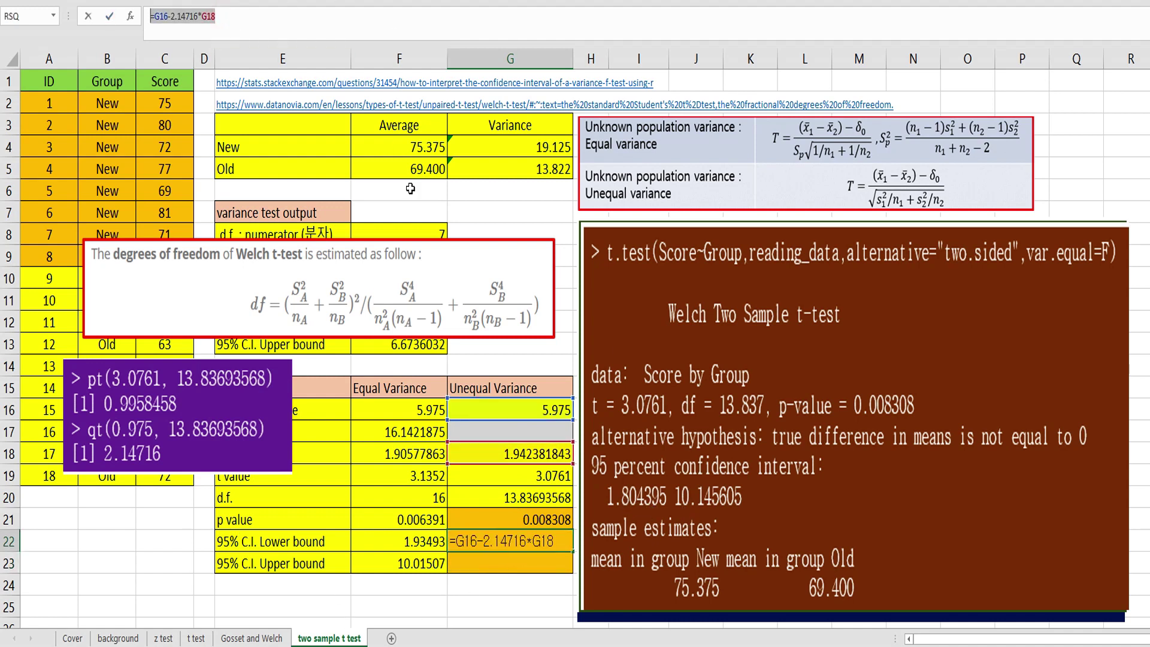
key("Escape")
key("Down")
key("F2")
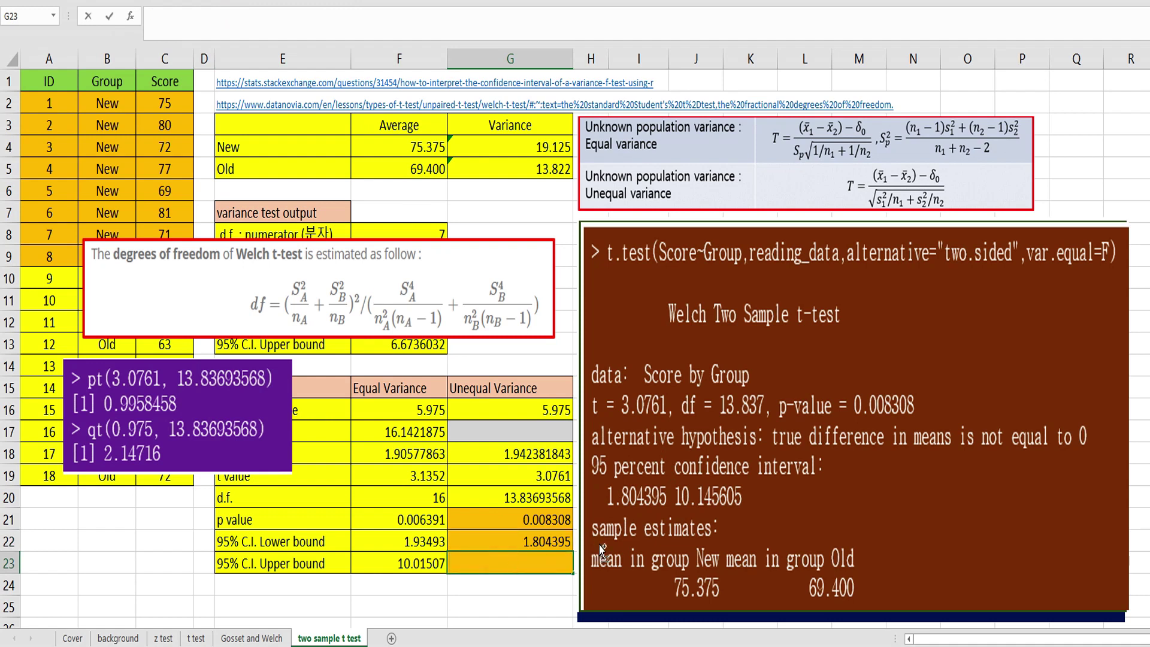
type("=G16-2.14716*G18")
left_click(171, 17)
type("+")
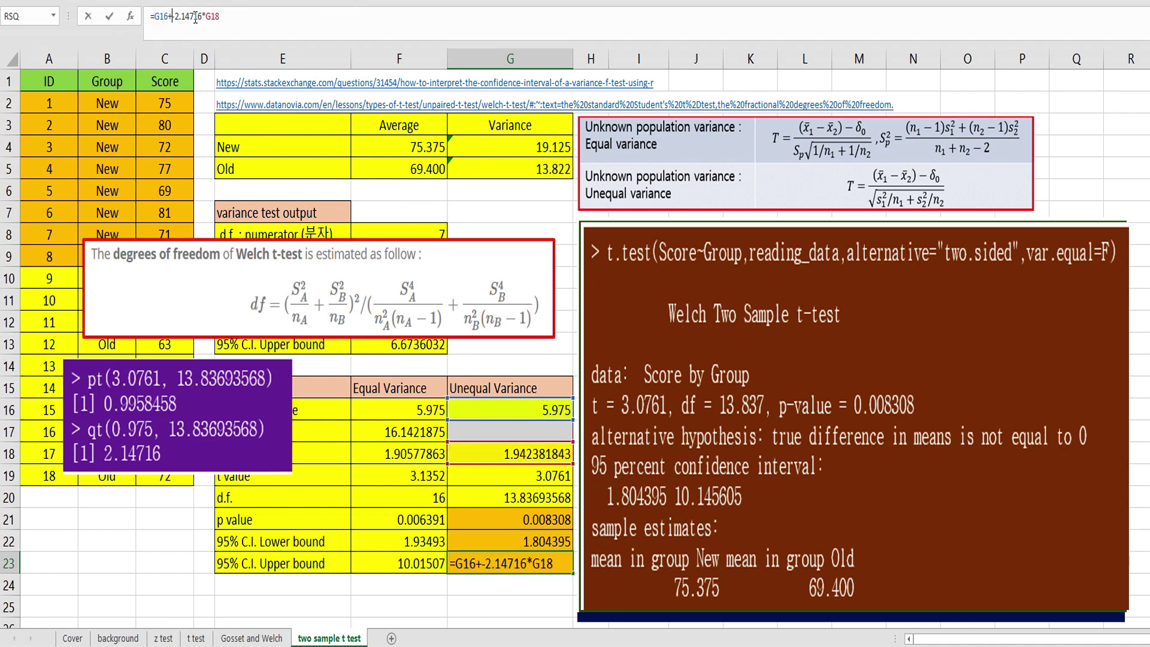
key("Delete")
key("ctrl+Return")
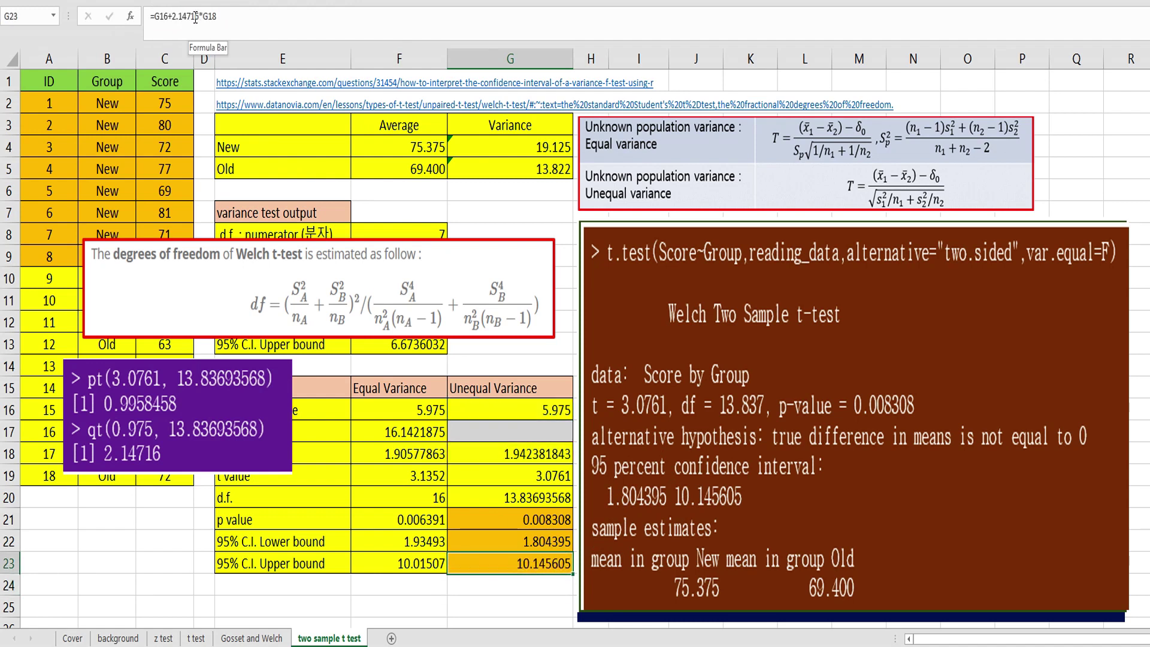
left_click(545, 543)
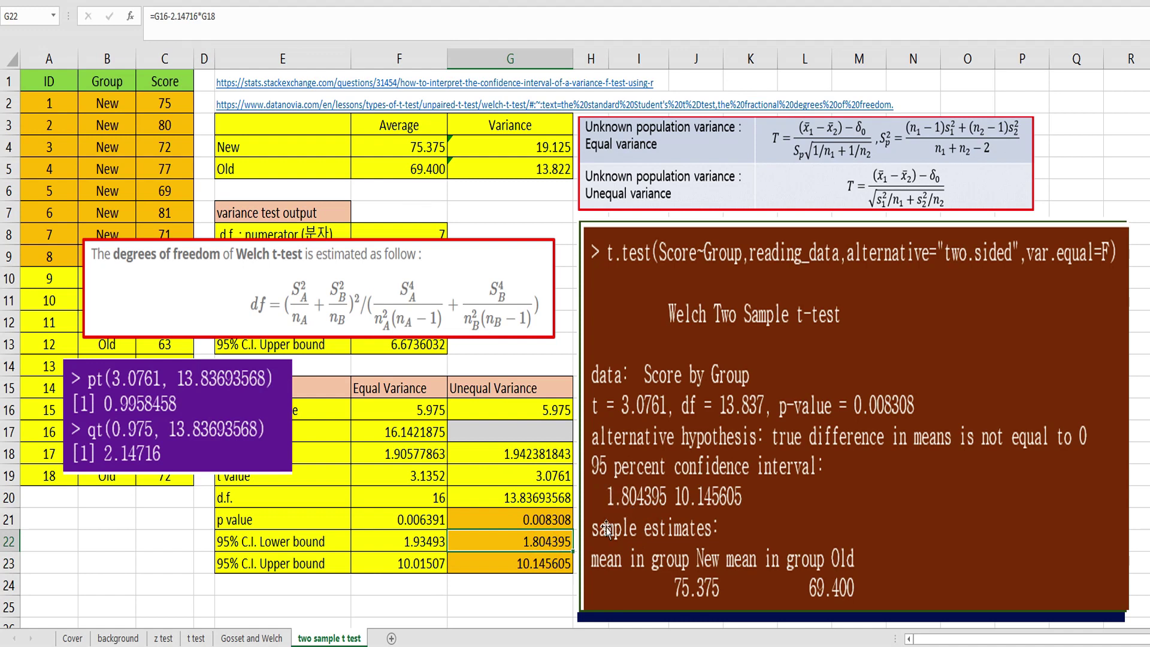
left_click(560, 565)
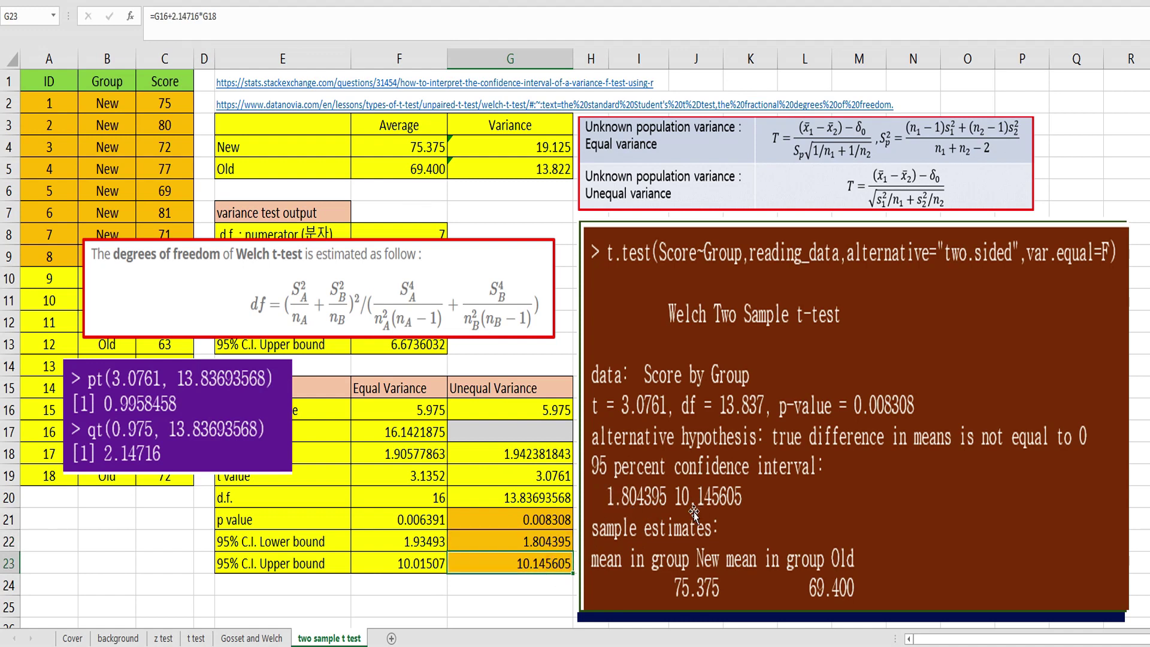
Move and shrink the purple pt/qt picture below the score data, and shrink the degrees-of-freedom formula picture and place it over the brown Welch output.
left_click_drag(215, 426, 159, 561)
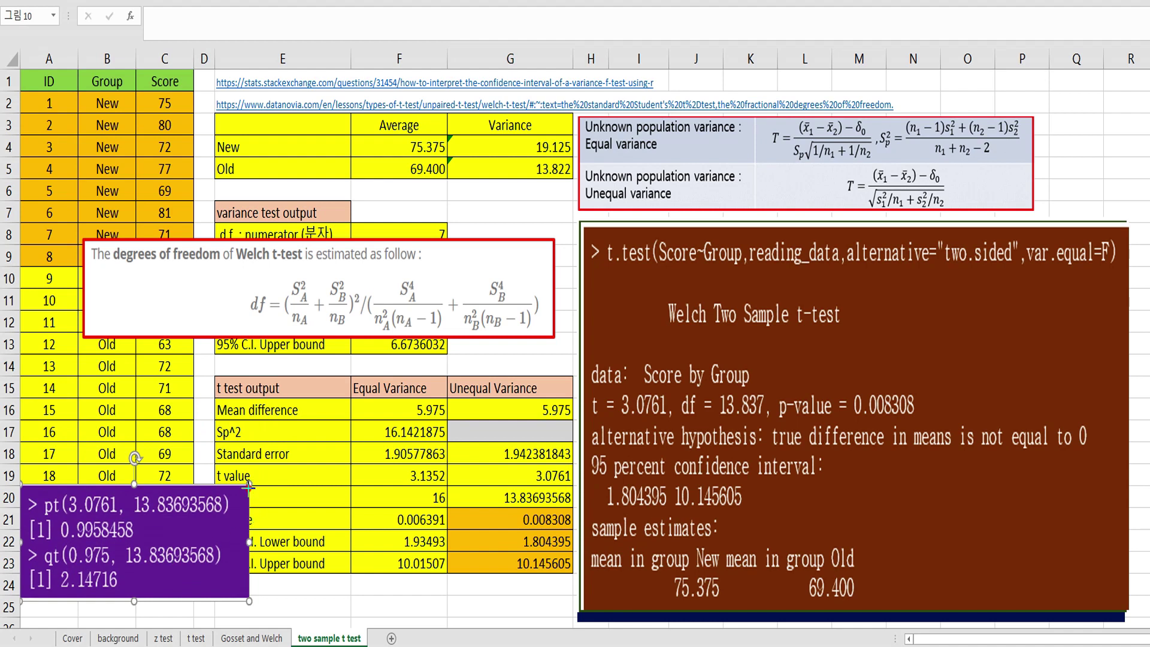
left_click_drag(250, 483, 205, 523)
left_click_drag(319, 298, 302, 169)
left_click_drag(536, 111, 421, 135)
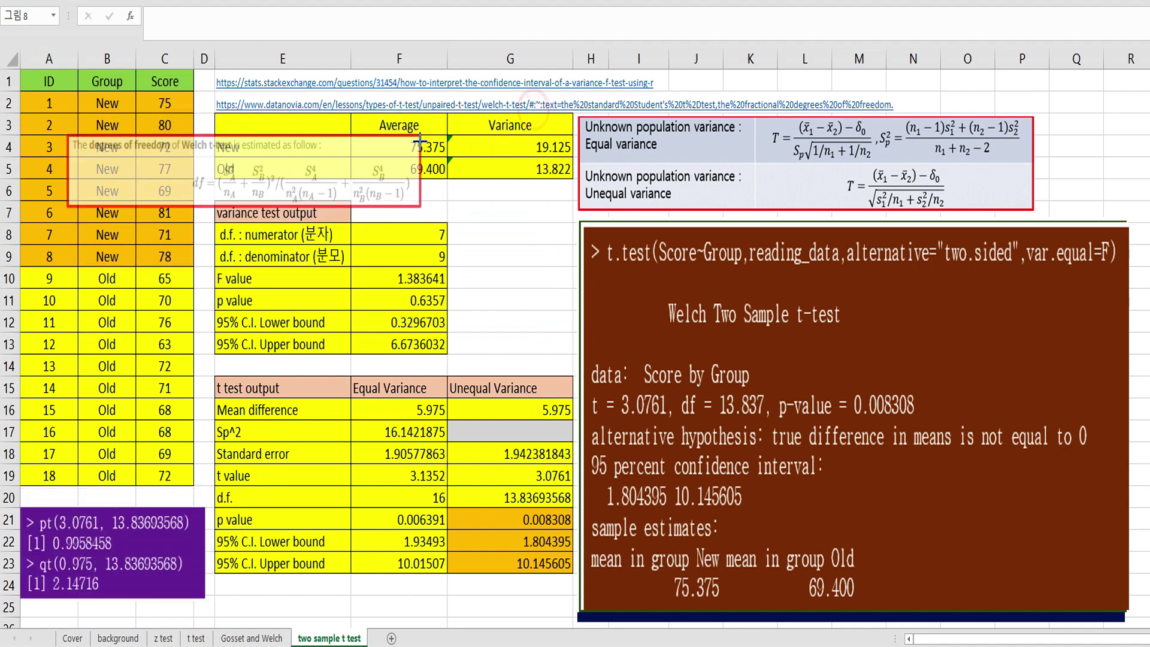
left_click_drag(349, 170, 1052, 508)
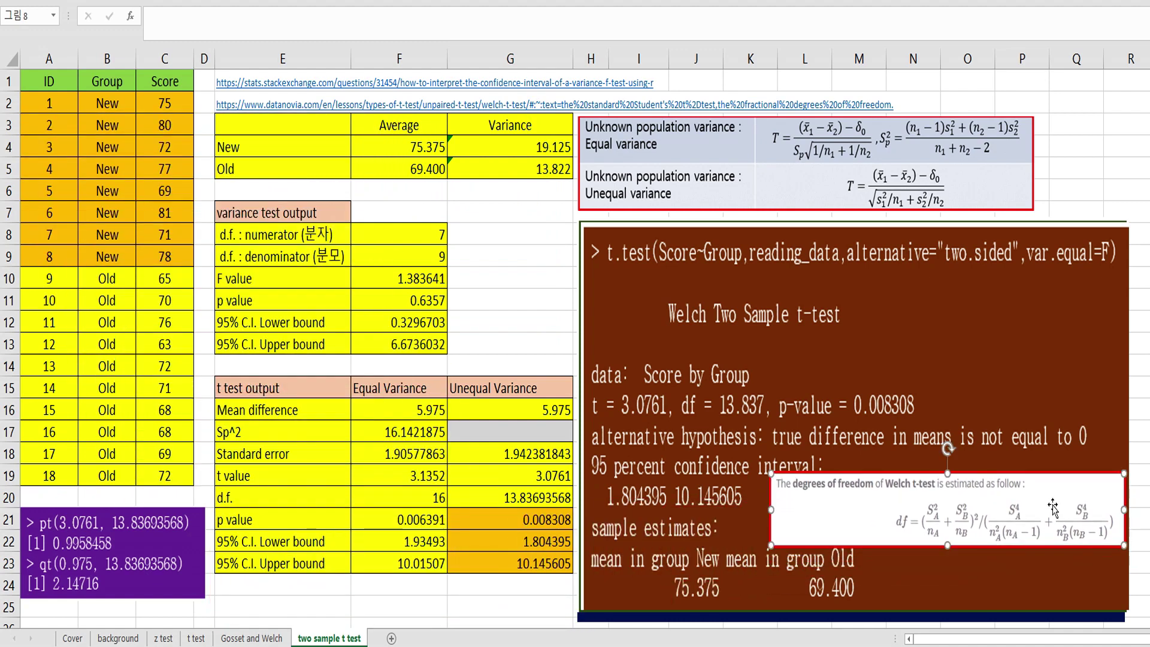